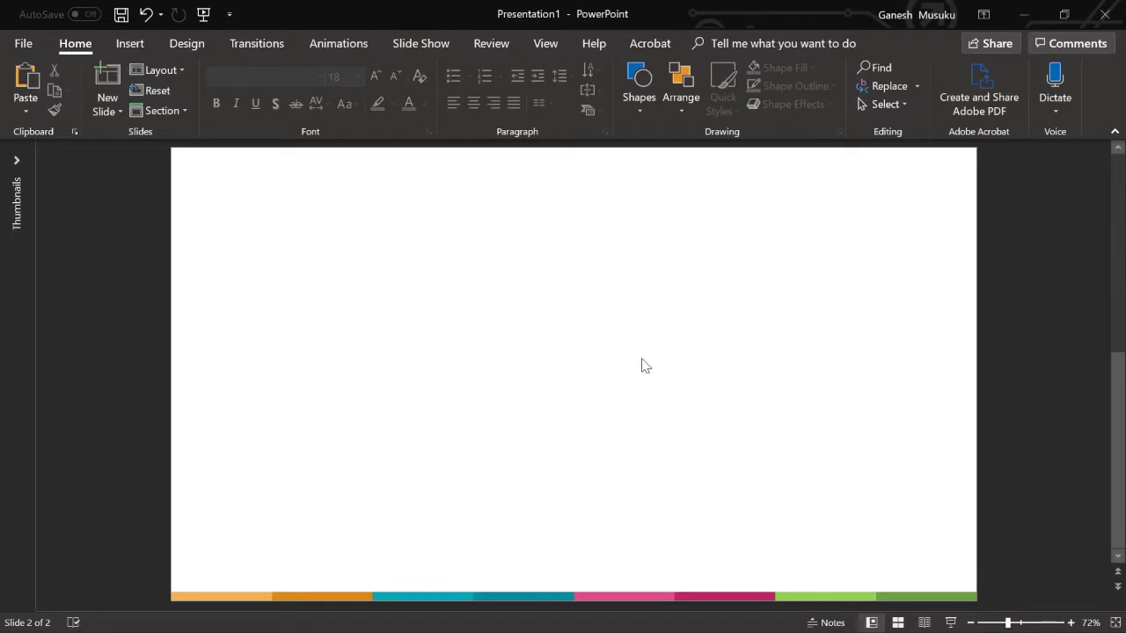
# Step: Open the Home tab's Shapes gallery over the blank second slide
pyautogui.click(640, 112)
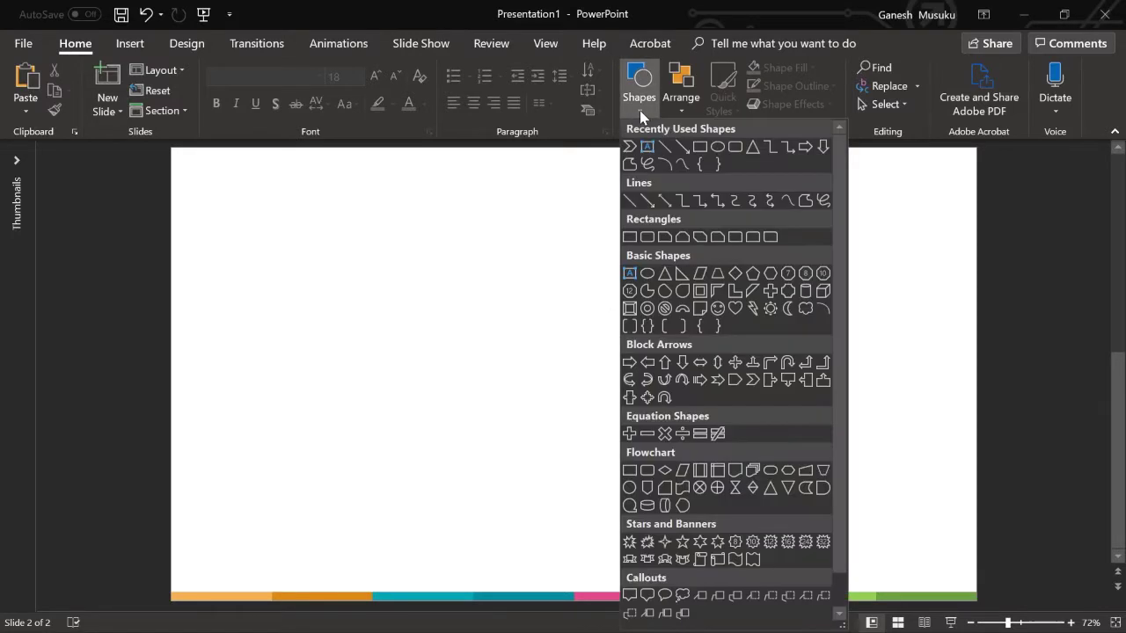
# Step: Draw a blue isosceles triangle with no outline
pyautogui.click(753, 149)
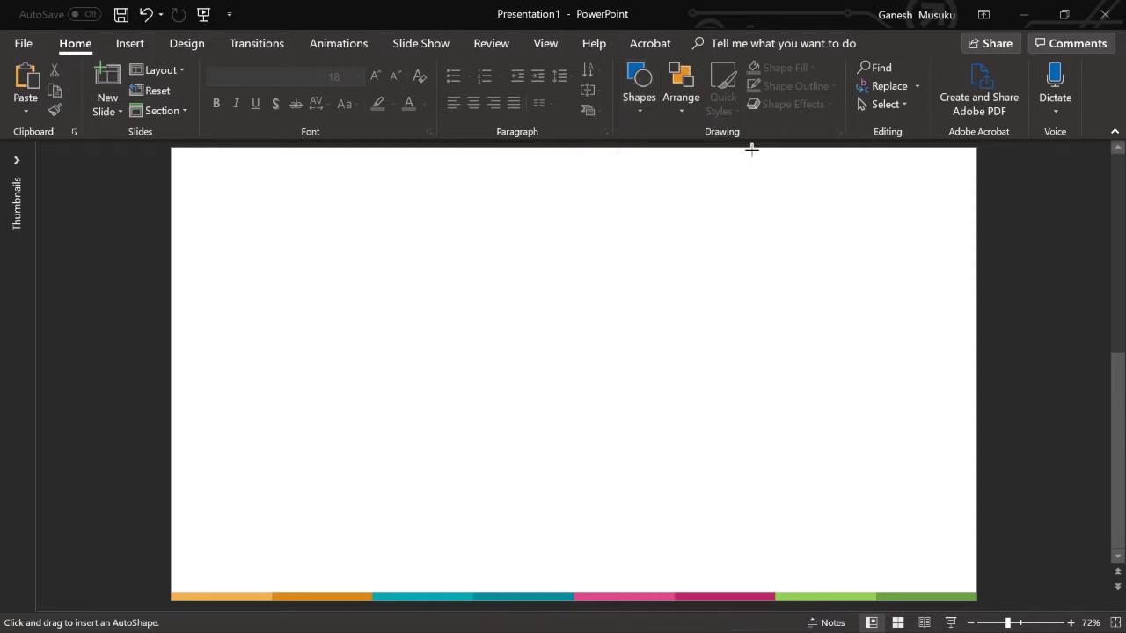
pyautogui.moveTo(398, 280); pyautogui.dragTo(566, 421)
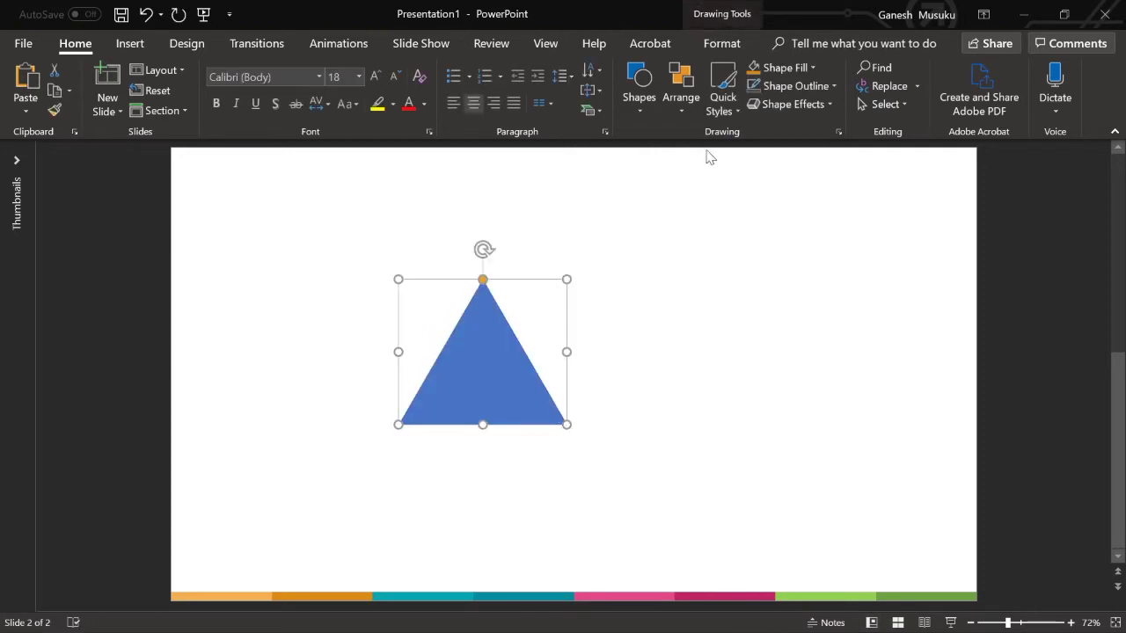
pyautogui.click(779, 85)
pyautogui.click(789, 275)
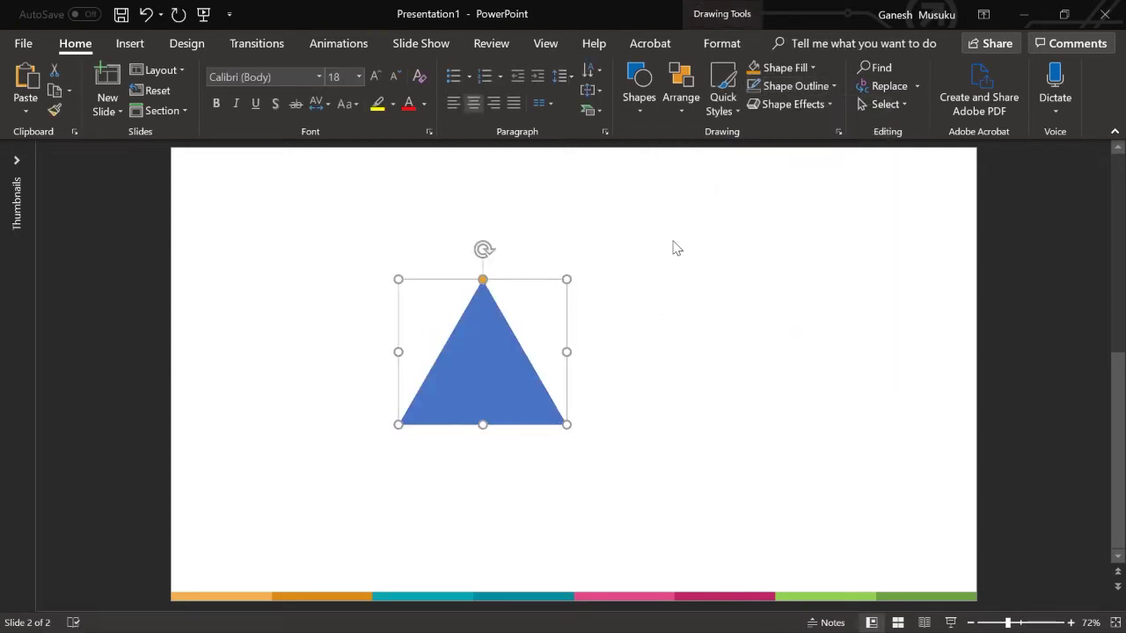
# Step: Duplicate the triangle, fill the copy white, and overlap it on the blue triangle's base
pyautogui.moveTo(465, 355)
pyautogui.mouseDown()
pyautogui.moveTo(495, 382)
pyautogui.moveTo(482, 407)
pyautogui.mouseUp()
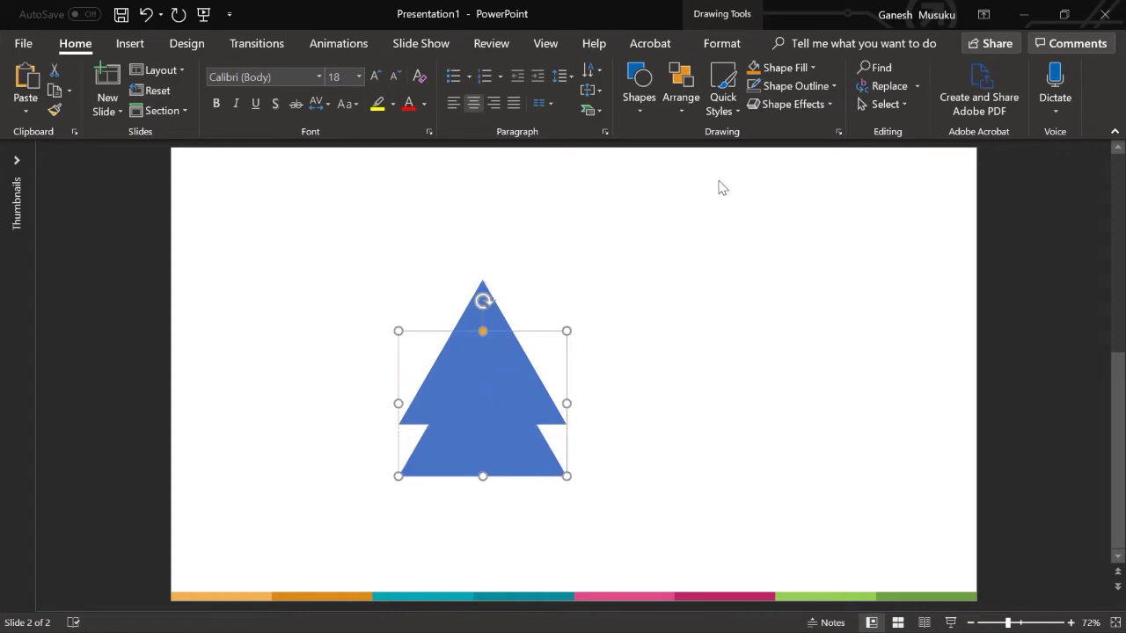
pyautogui.click(781, 67)
pyautogui.click(753, 103)
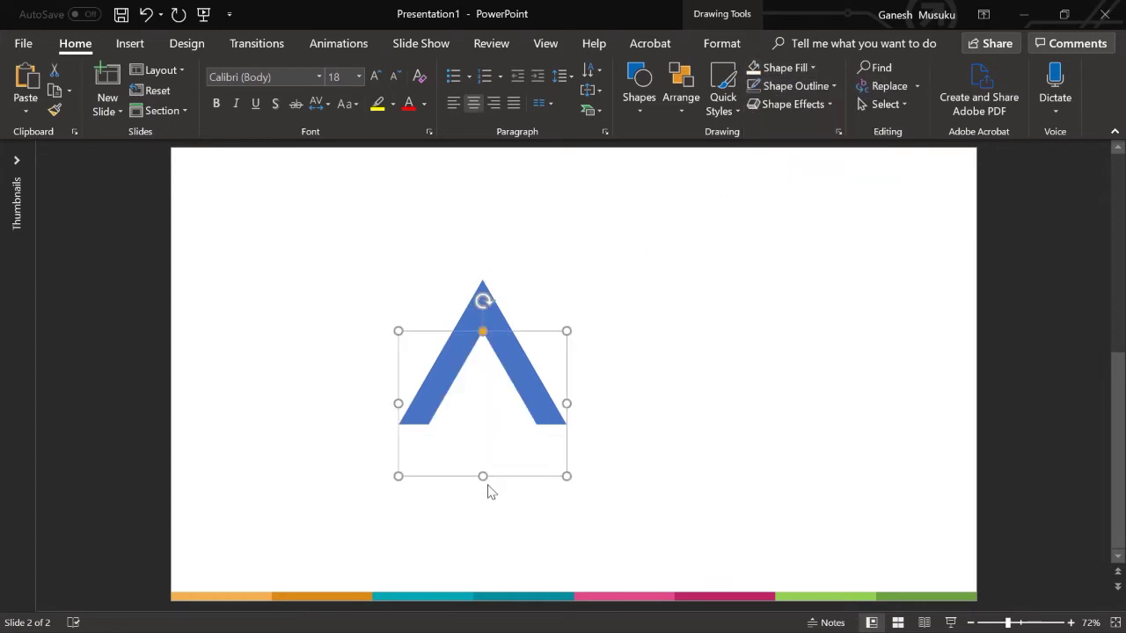
pyautogui.moveTo(490, 493); pyautogui.dragTo(492, 376)
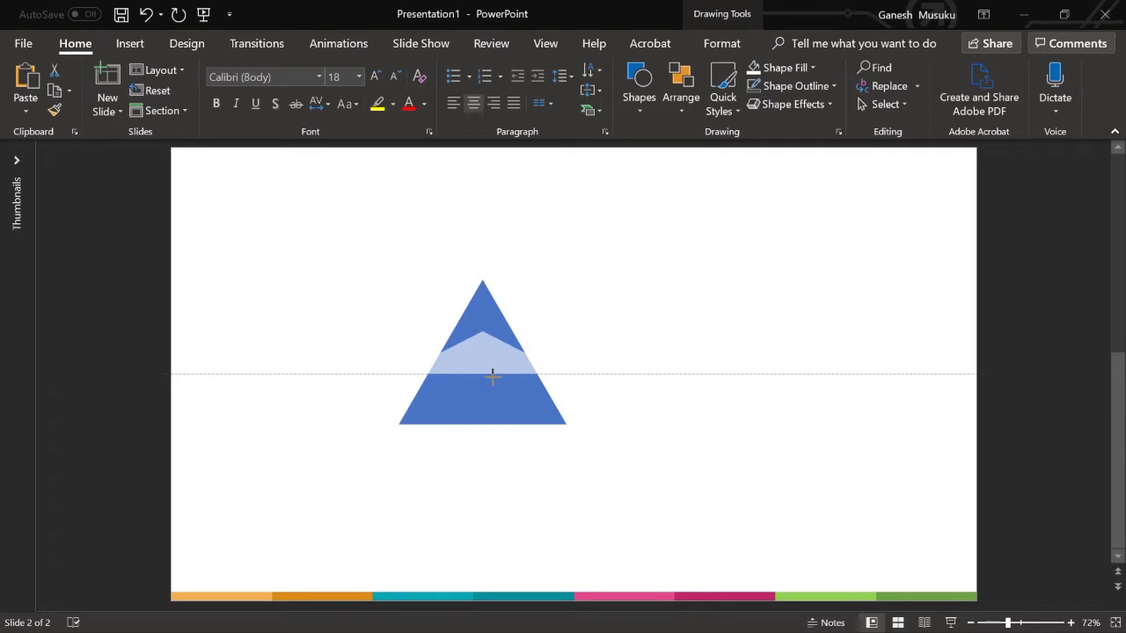
pyautogui.moveTo(492, 371); pyautogui.dragTo(482, 403)
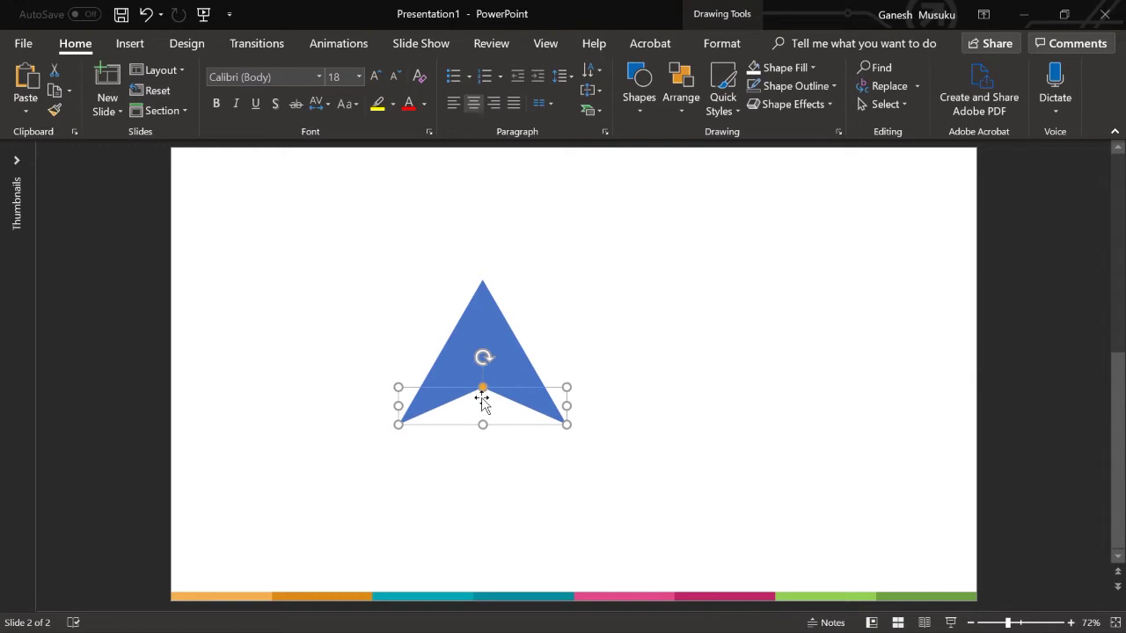
# Step: Subtract the white triangle from the blue one to notch its base into an arrowhead
pyautogui.click(691, 375)
pyautogui.click(507, 417)
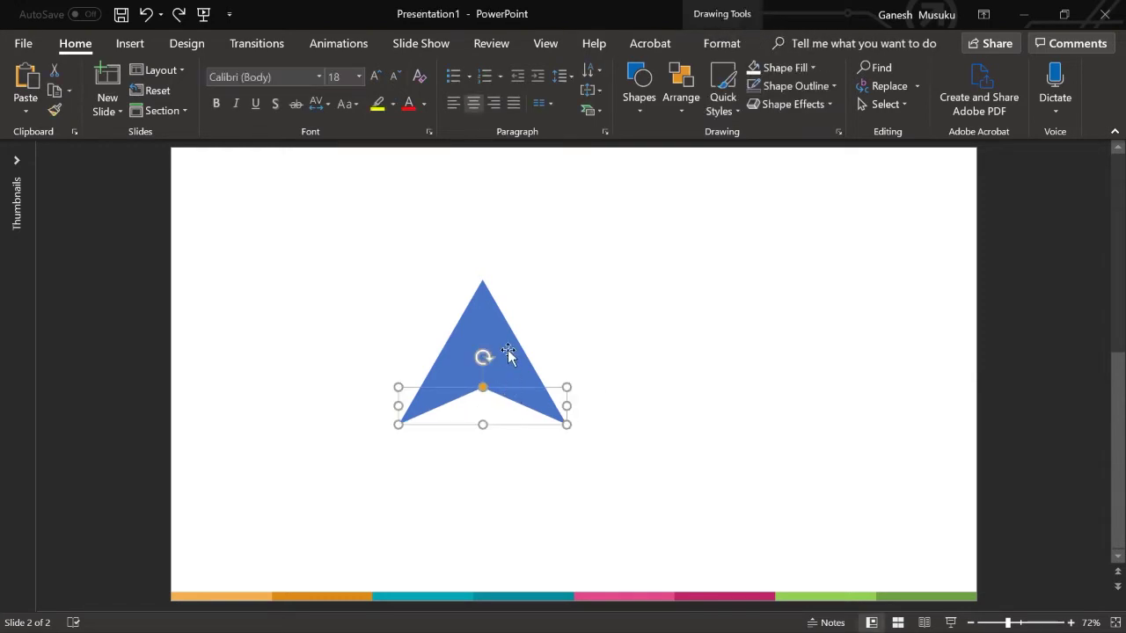
pyautogui.keyDown('shift'); pyautogui.click(498, 414); pyautogui.keyUp('shift')
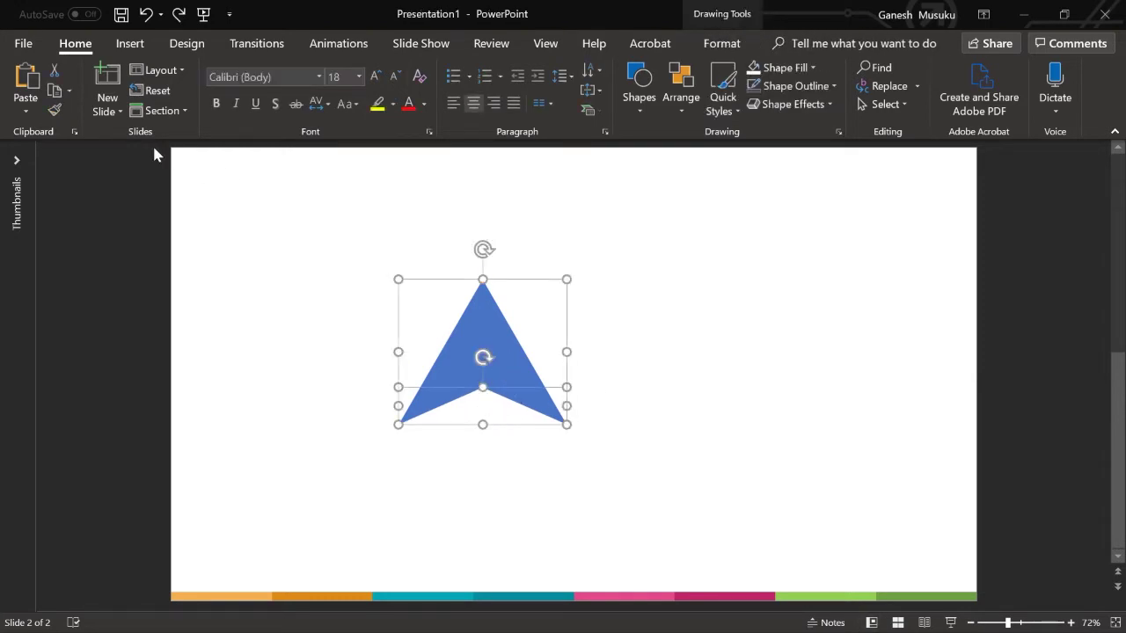
pyautogui.click(722, 43)
pyautogui.click(216, 105)
pyautogui.click(176, 199)
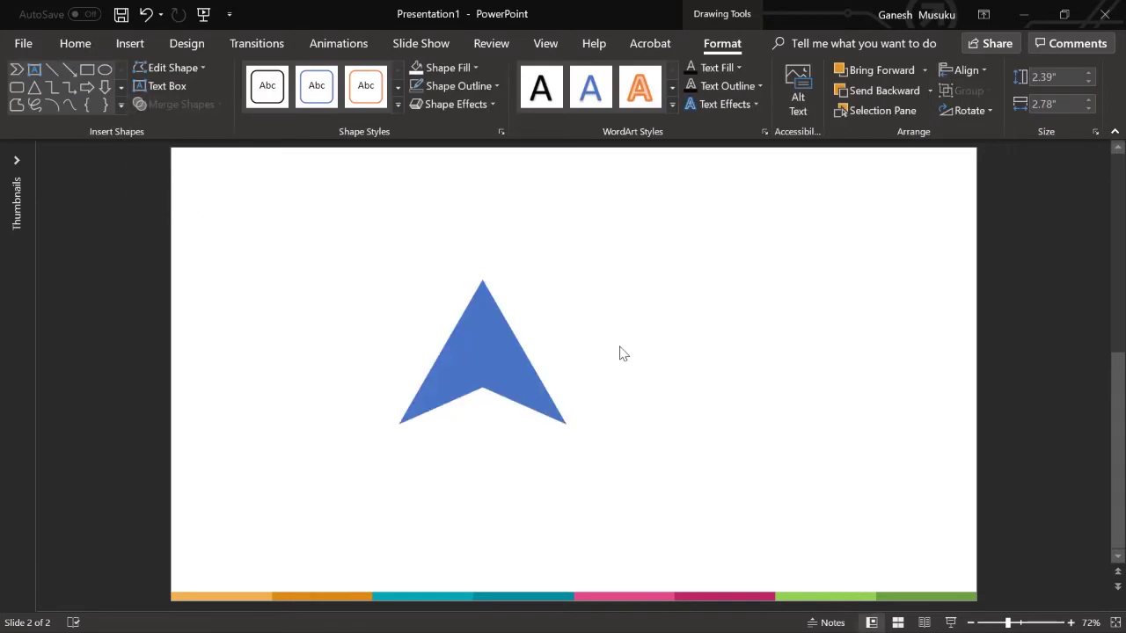
pyautogui.click(620, 362)
pyautogui.click(636, 97)
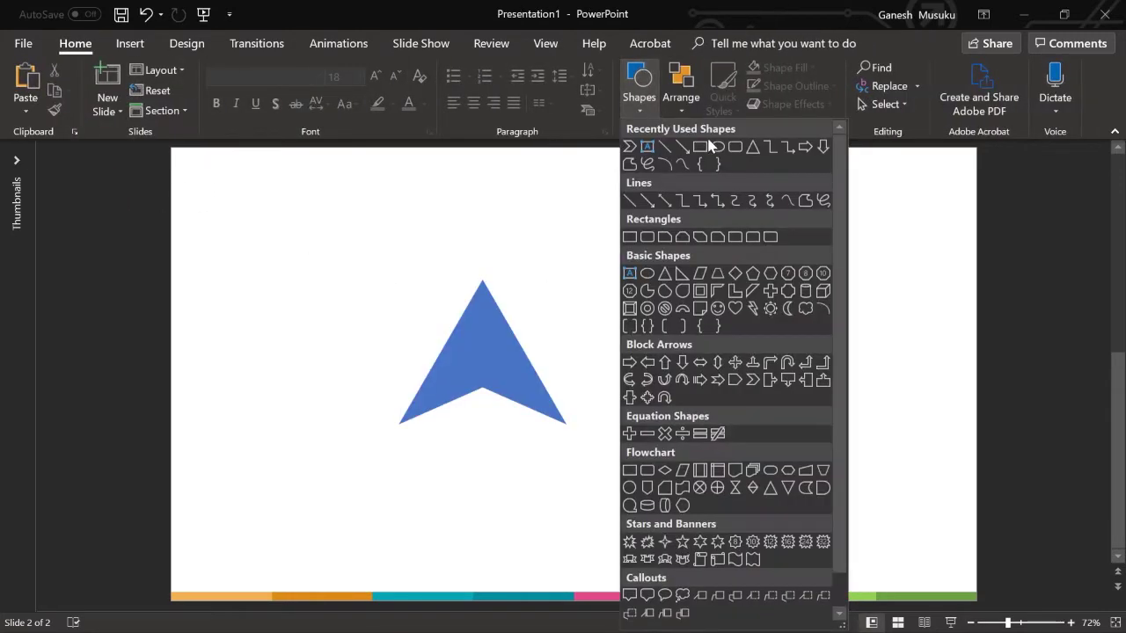
# Step: Draw a light grey, outline-free rectangle covering the arrowhead's left half
pyautogui.click(704, 148)
pyautogui.moveTo(368, 231); pyautogui.dragTo(481, 473)
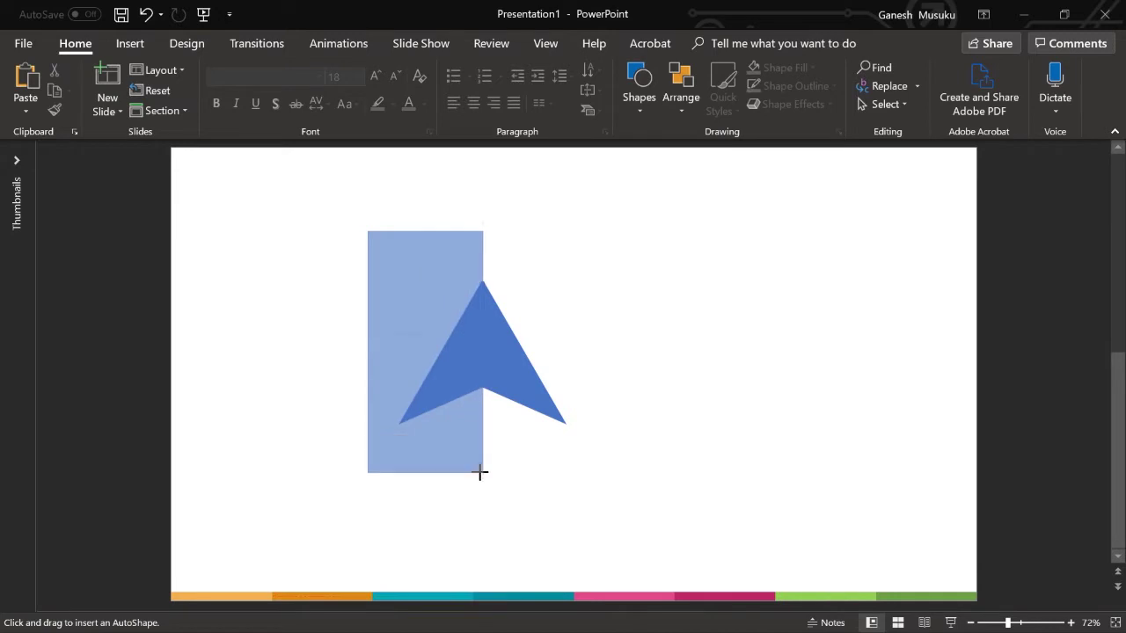
pyautogui.click(797, 85)
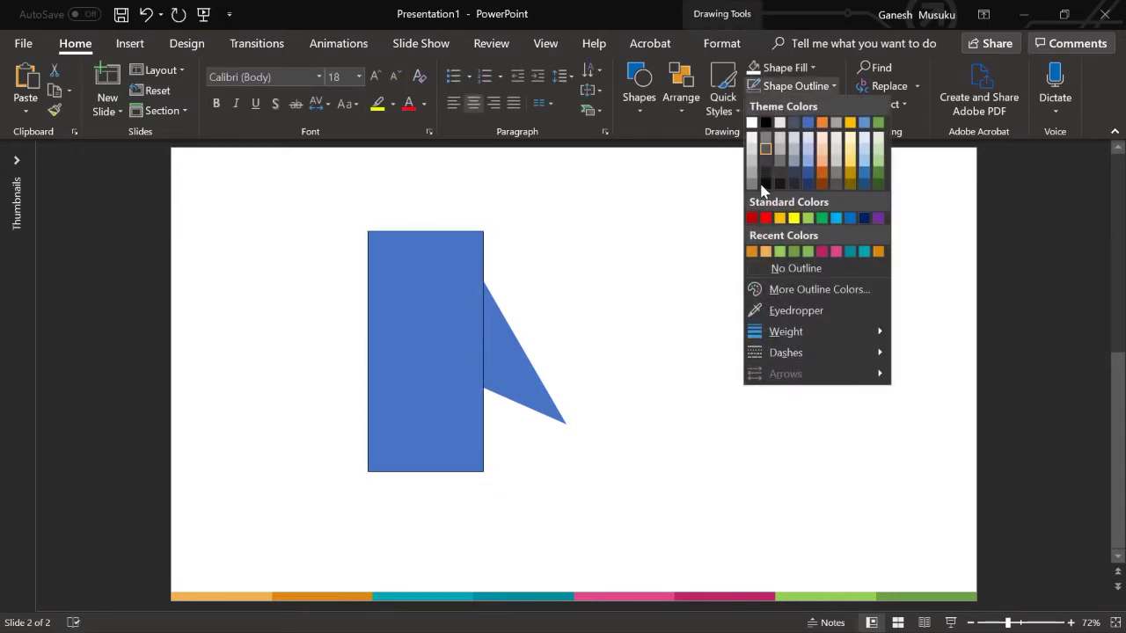
pyautogui.click(789, 268)
pyautogui.click(778, 68)
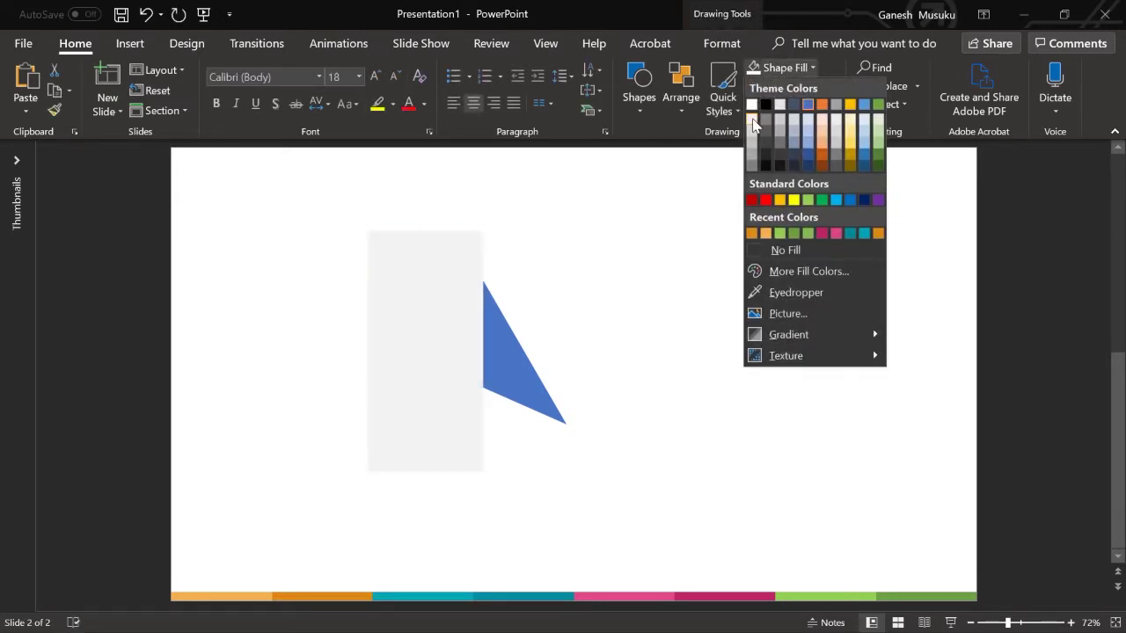
pyautogui.click(752, 135)
pyautogui.moveTo(461, 330); pyautogui.dragTo(461, 328)
pyautogui.click(641, 333)
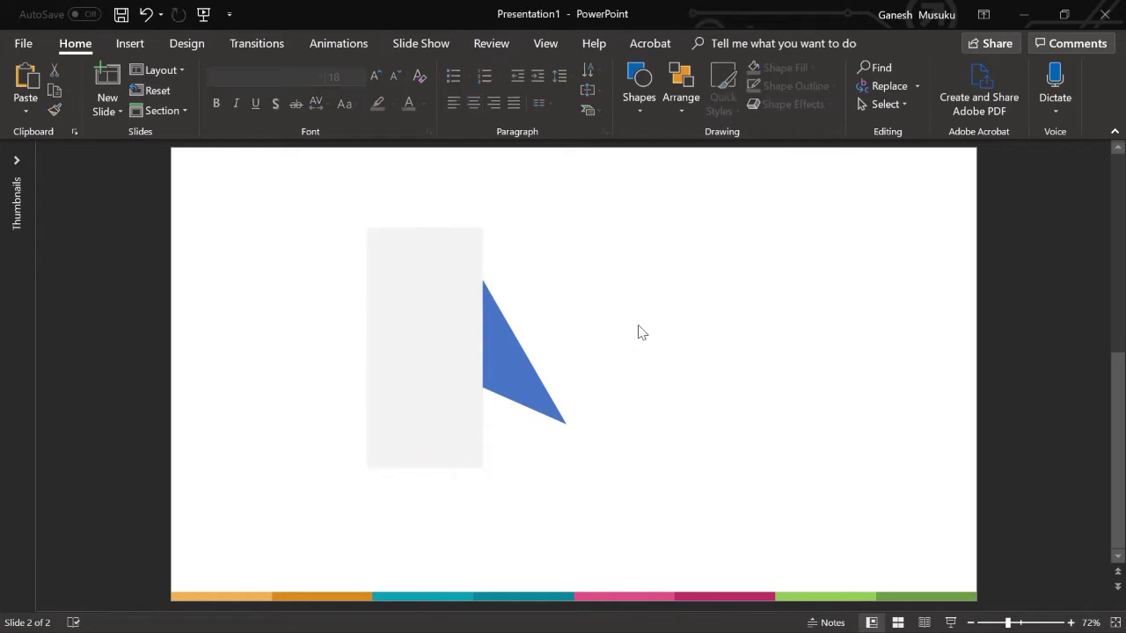
# Step: Subtract the rectangle from the arrowhead and place a copy of the remaining half to its left
pyautogui.click(423, 403)
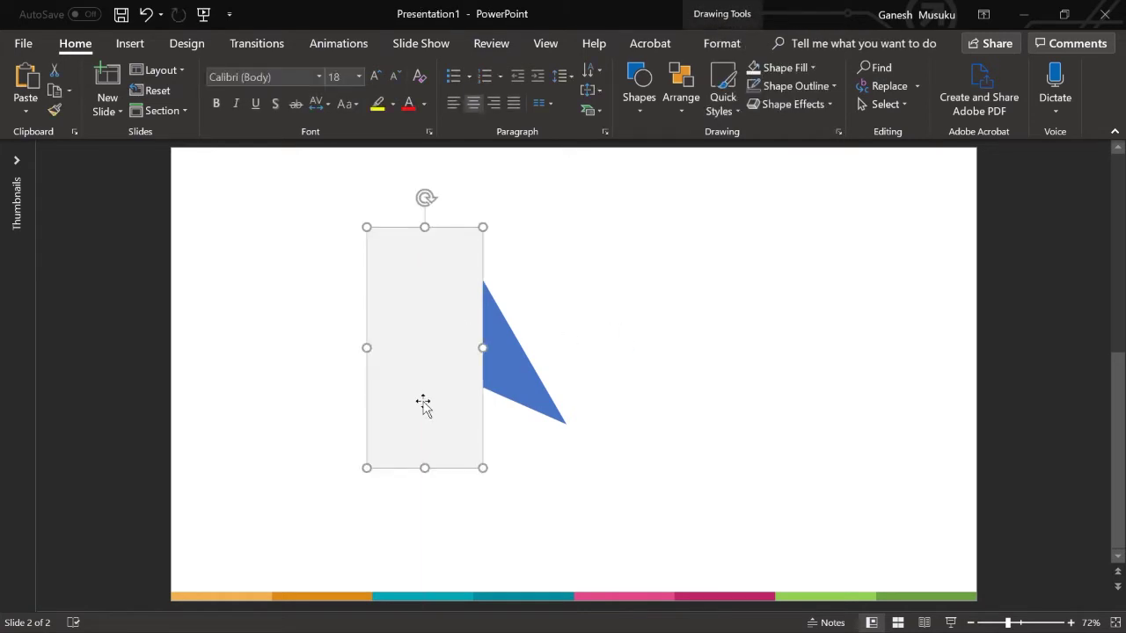
pyautogui.hotkey('ctrl', 'Right')
pyautogui.click(682, 334)
pyautogui.click(521, 366)
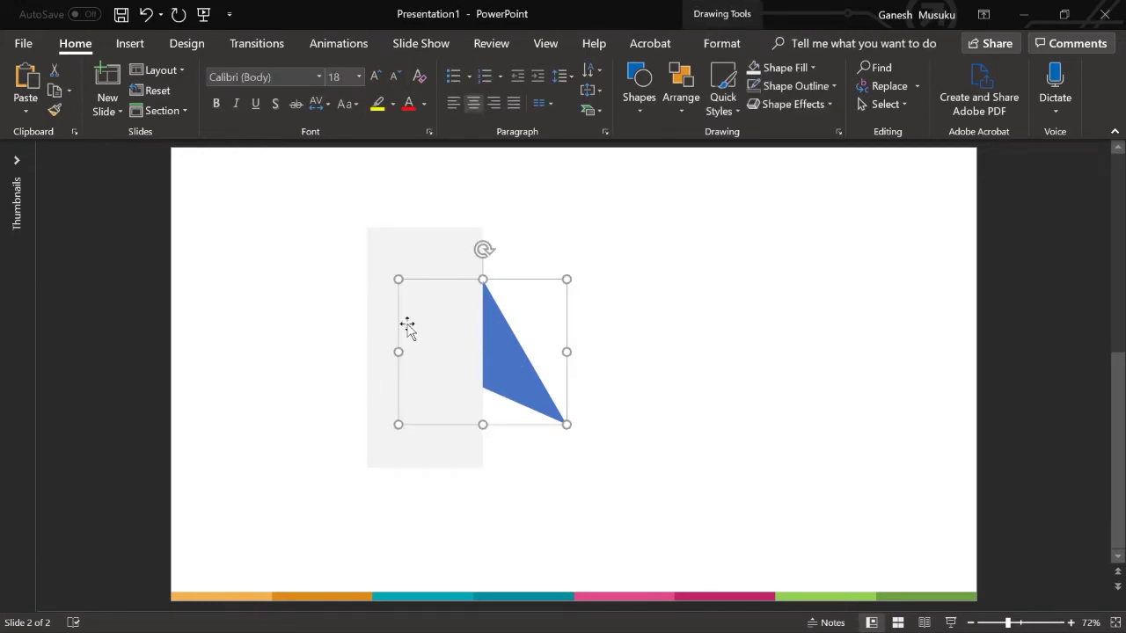
pyautogui.keyDown('shift'); pyautogui.click(402, 327); pyautogui.keyUp('shift')
pyautogui.click(722, 43)
pyautogui.click(176, 104)
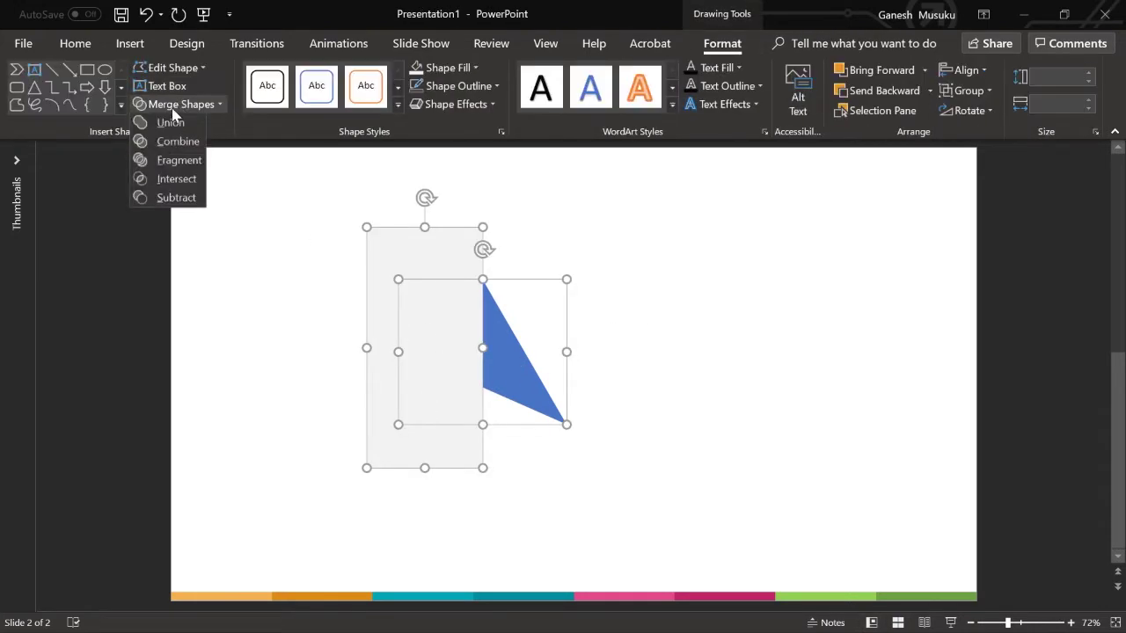
pyautogui.click(167, 200)
pyautogui.moveTo(518, 373); pyautogui.dragTo(453, 374)
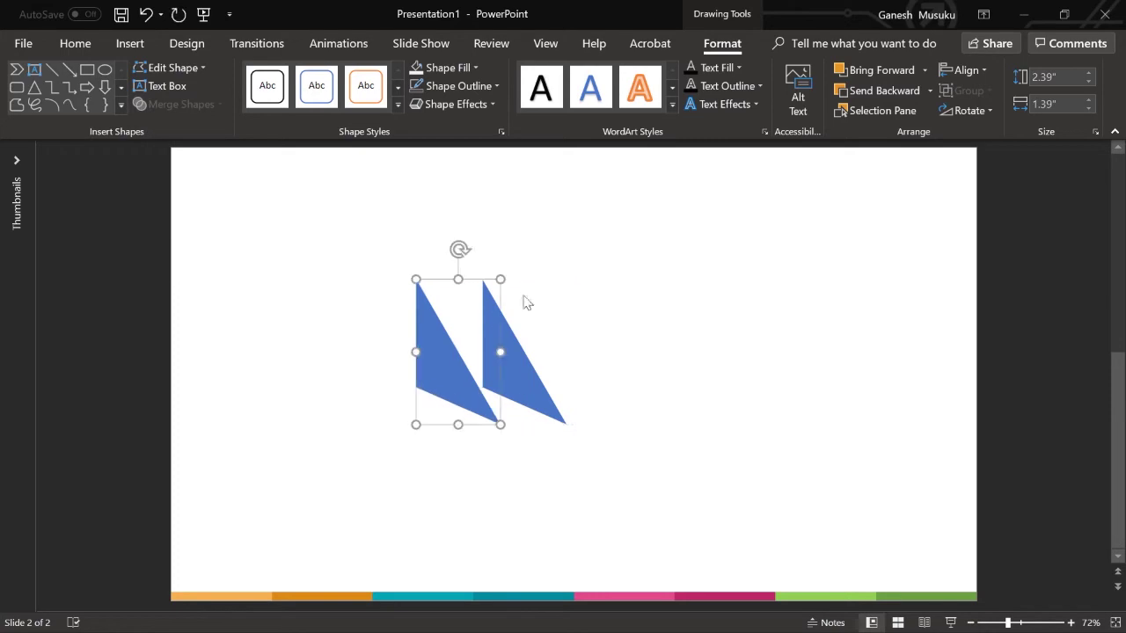
pyautogui.click(74, 43)
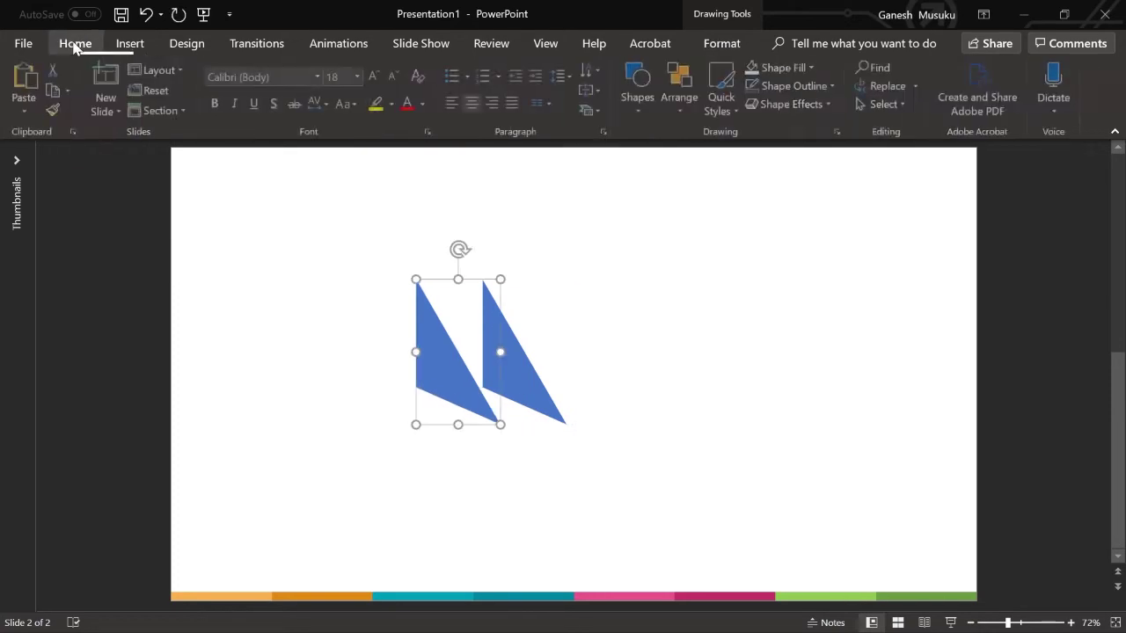
# Step: Flip the copied half horizontally, join it to the other half, and group them
pyautogui.click(682, 110)
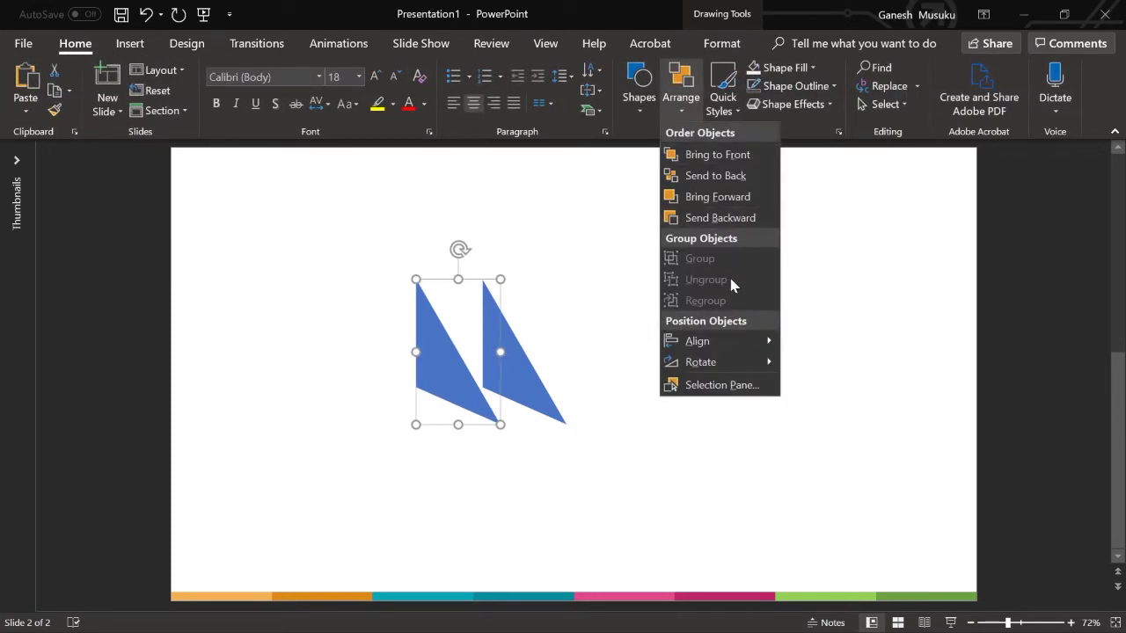
pyautogui.moveTo(701, 362)
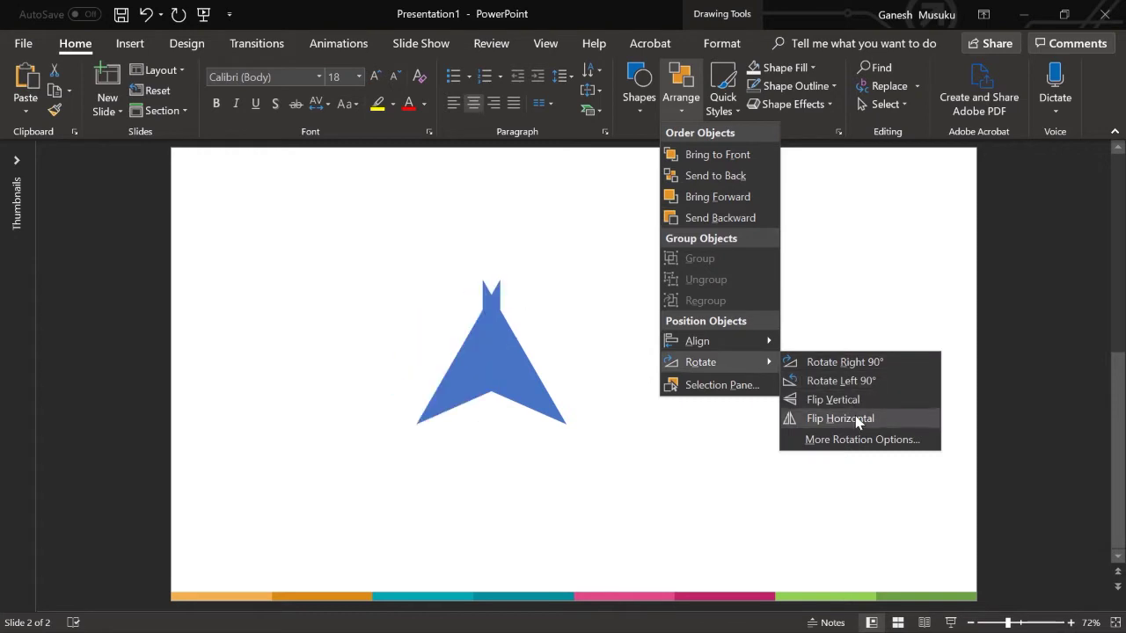
pyautogui.click(858, 419)
pyautogui.moveTo(482, 336); pyautogui.dragTo(465, 336)
pyautogui.click(709, 328)
pyautogui.click(532, 359)
pyautogui.keyDown('shift'); pyautogui.click(460, 359); pyautogui.keyUp('shift')
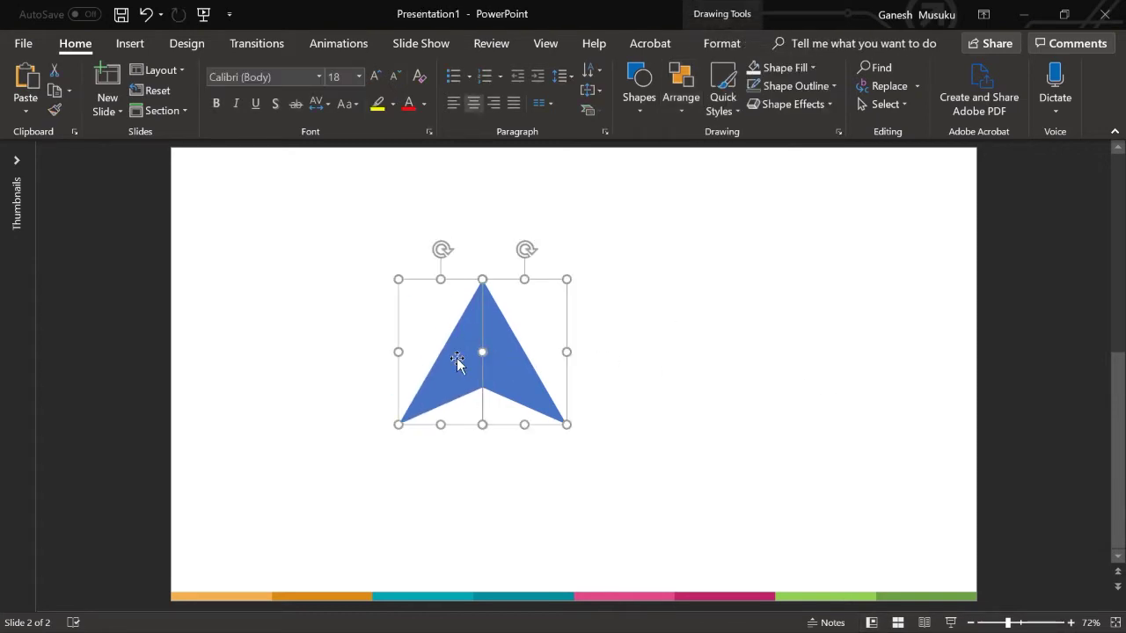
pyautogui.click(681, 88)
pyautogui.click(682, 254)
# Step: Make the grouped arrow narrower and slightly smaller
pyautogui.moveTo(572, 352); pyautogui.dragTo(540, 348)
pyautogui.moveTo(467, 429); pyautogui.dragTo(467, 410)
pyautogui.hotkey('ctrl', 'z')
pyautogui.click(676, 372)
pyautogui.click(467, 370)
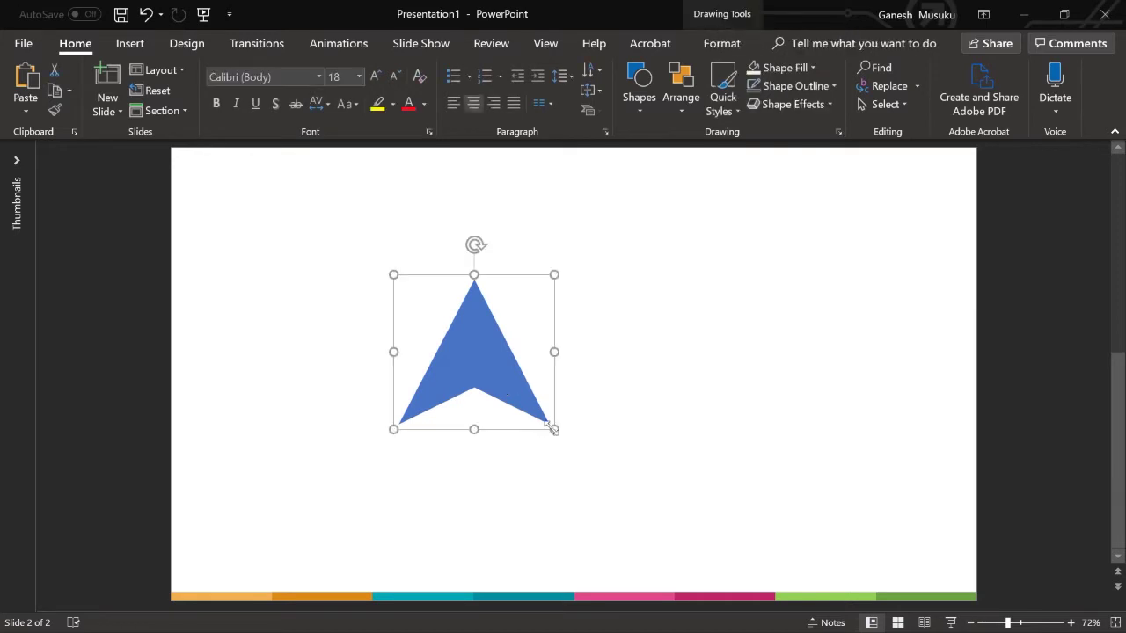
pyautogui.moveTo(541, 429); pyautogui.dragTo(510, 385)
pyautogui.click(630, 375)
# Step: Rotate the arrow 90° to point right and fine-tune its size
pyautogui.click(455, 343)
pyautogui.moveTo(454, 241); pyautogui.dragTo(542, 332)
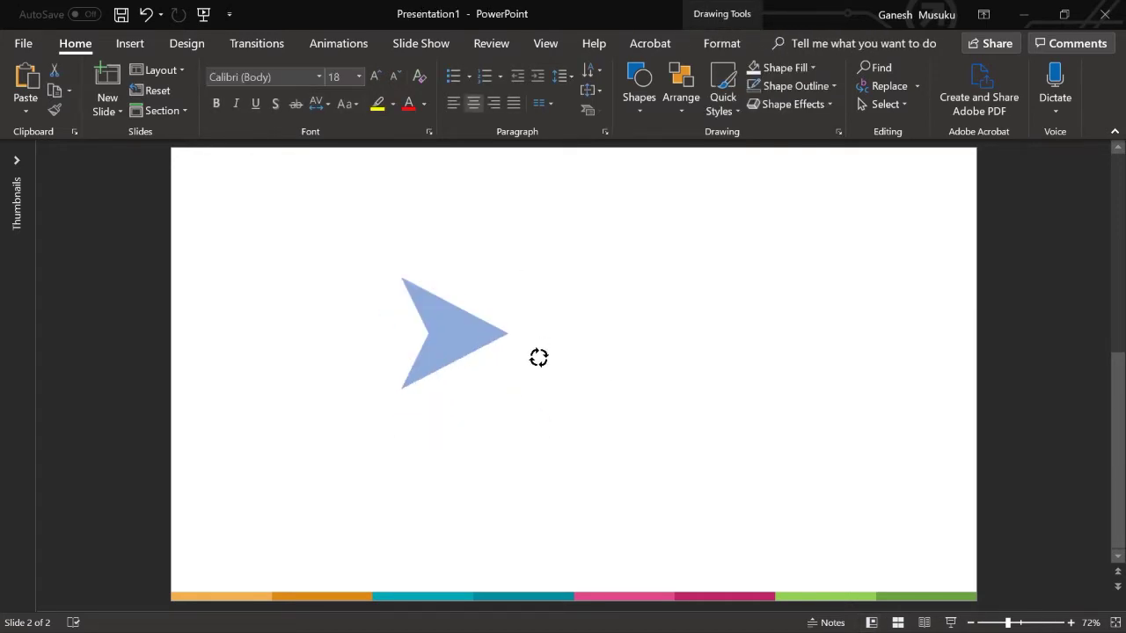
pyautogui.moveTo(516, 268); pyautogui.dragTo(535, 249)
pyautogui.moveTo(396, 322); pyautogui.dragTo(382, 324)
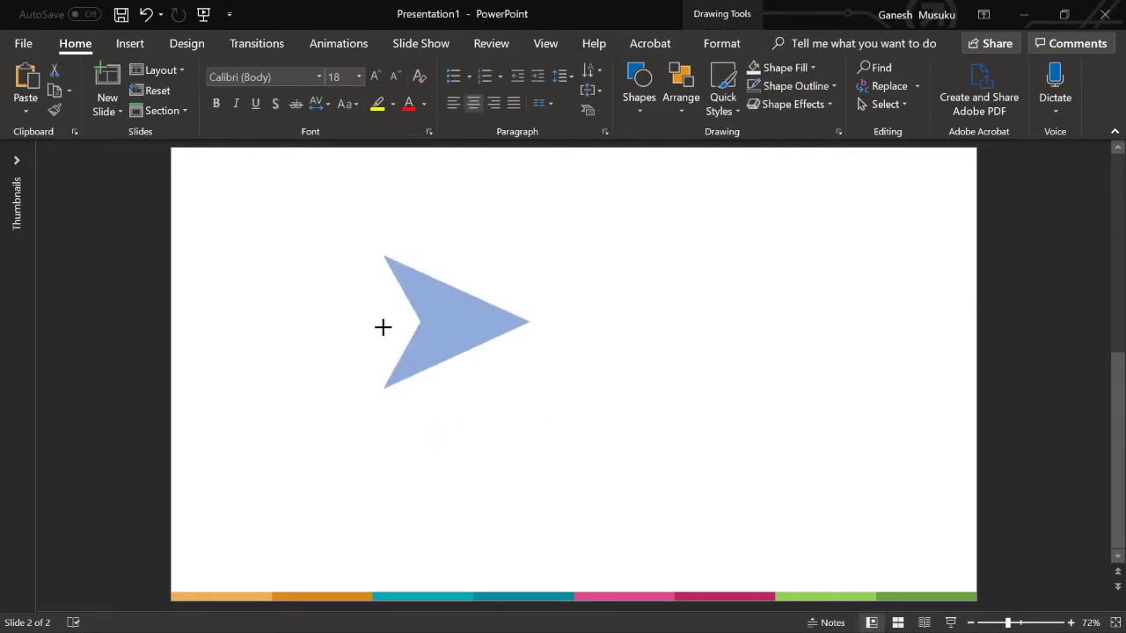
pyautogui.click(714, 401)
pyautogui.click(478, 336)
pyautogui.moveTo(531, 391); pyautogui.dragTo(525, 385)
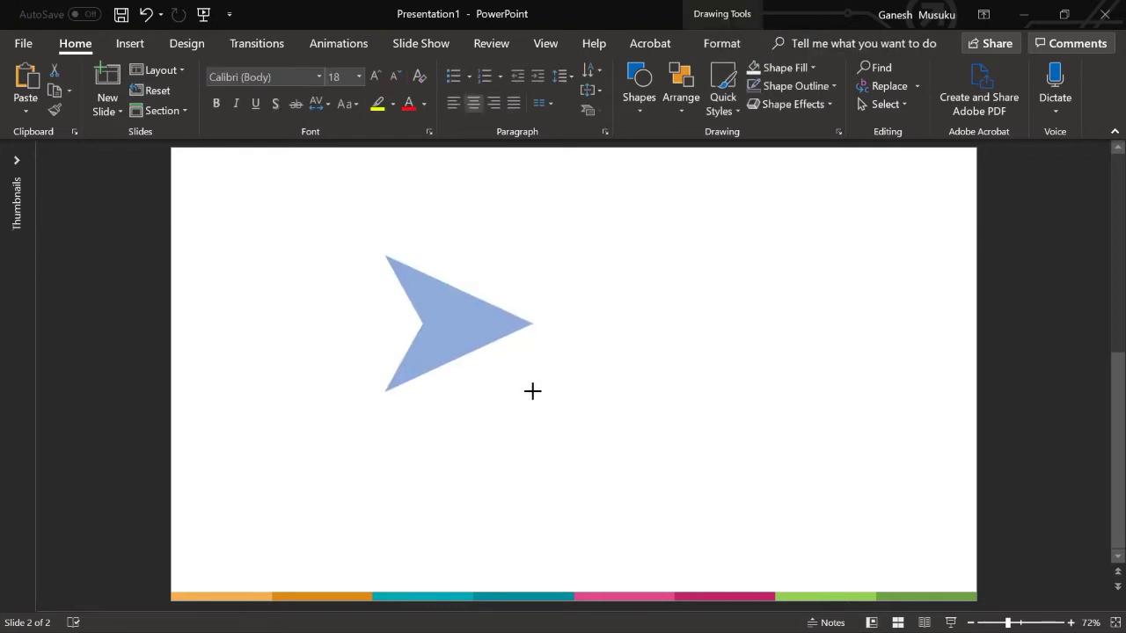
pyautogui.click(714, 452)
pyautogui.click(475, 337)
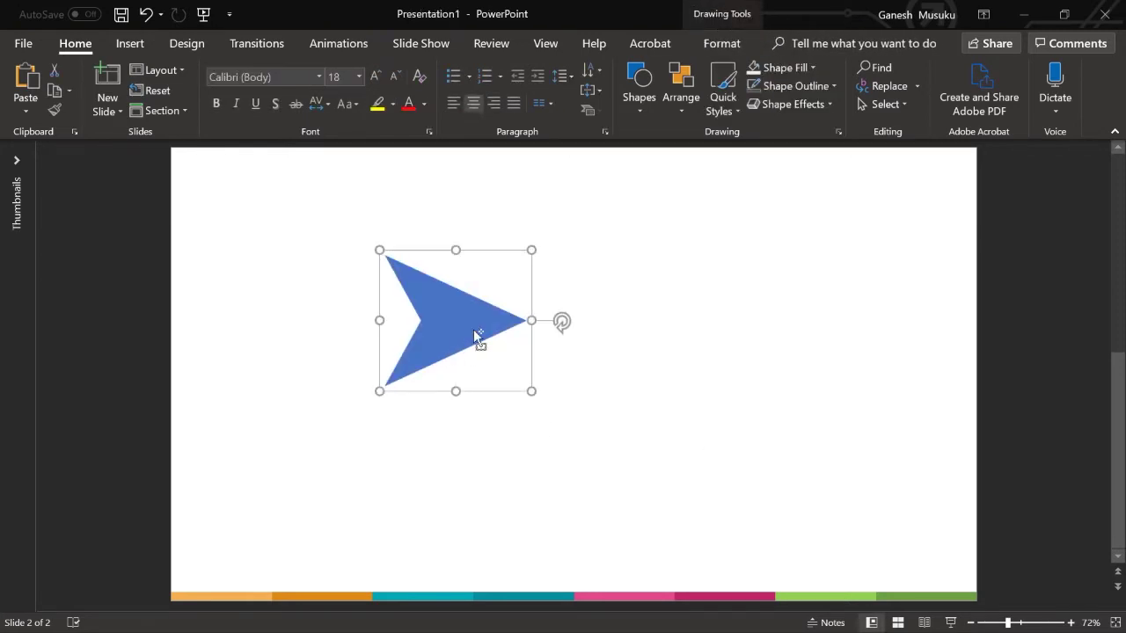
pyautogui.click(681, 397)
# Step: Shift the lower piece left, fill it black, and give it a 25 pt soft edge
pyautogui.click(450, 341)
pyautogui.moveTo(453, 322); pyautogui.dragTo(429, 322)
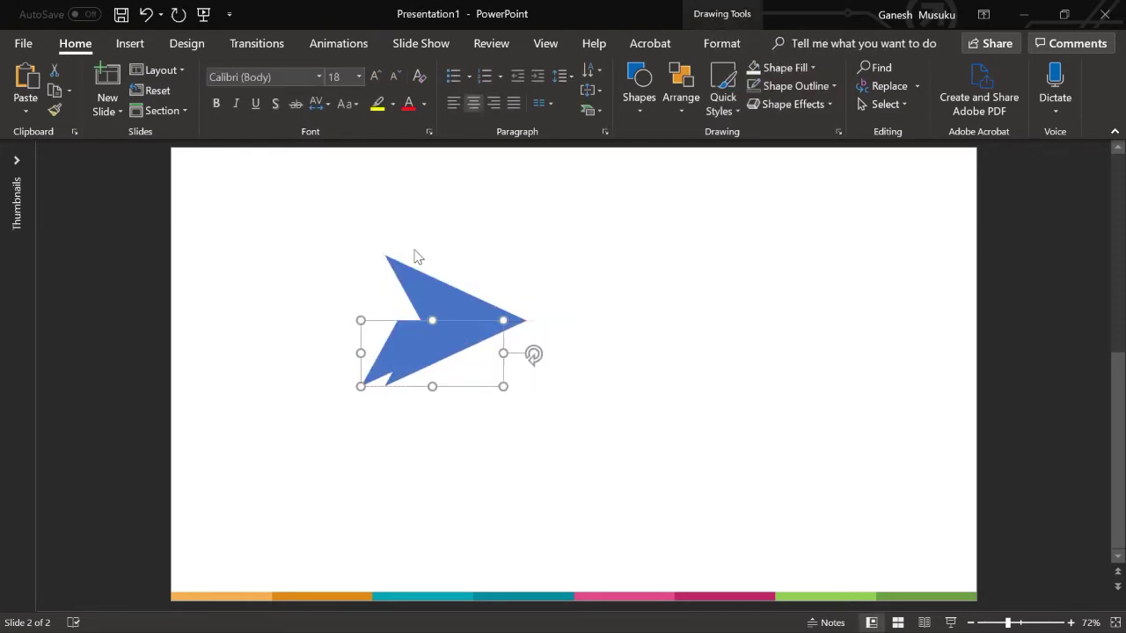
pyautogui.click(783, 67)
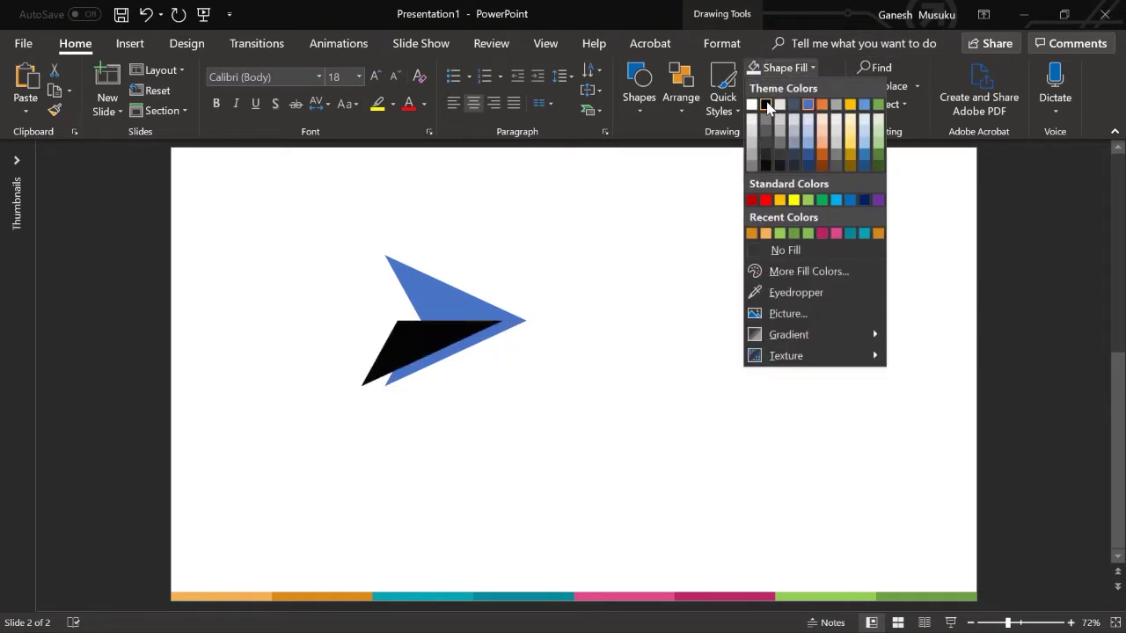
pyautogui.click(766, 104)
pyautogui.click(831, 105)
pyautogui.moveTo(807, 281)
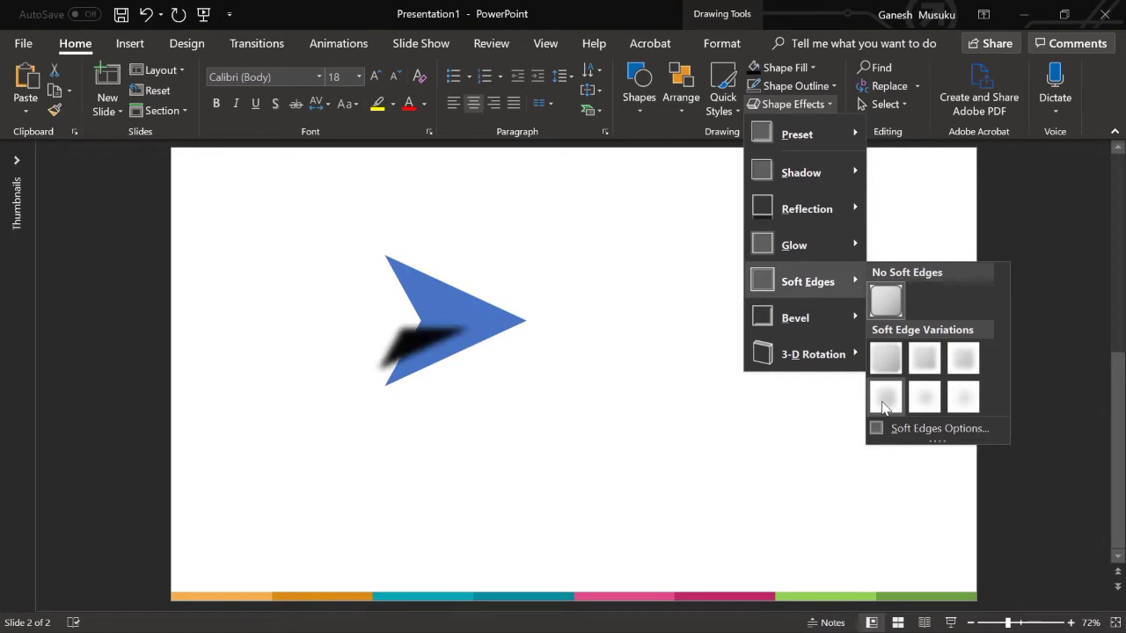
pyautogui.click(925, 398)
# Step: Send the black piece behind the blue arrow and enlarge it into a shadow
pyautogui.click(679, 101)
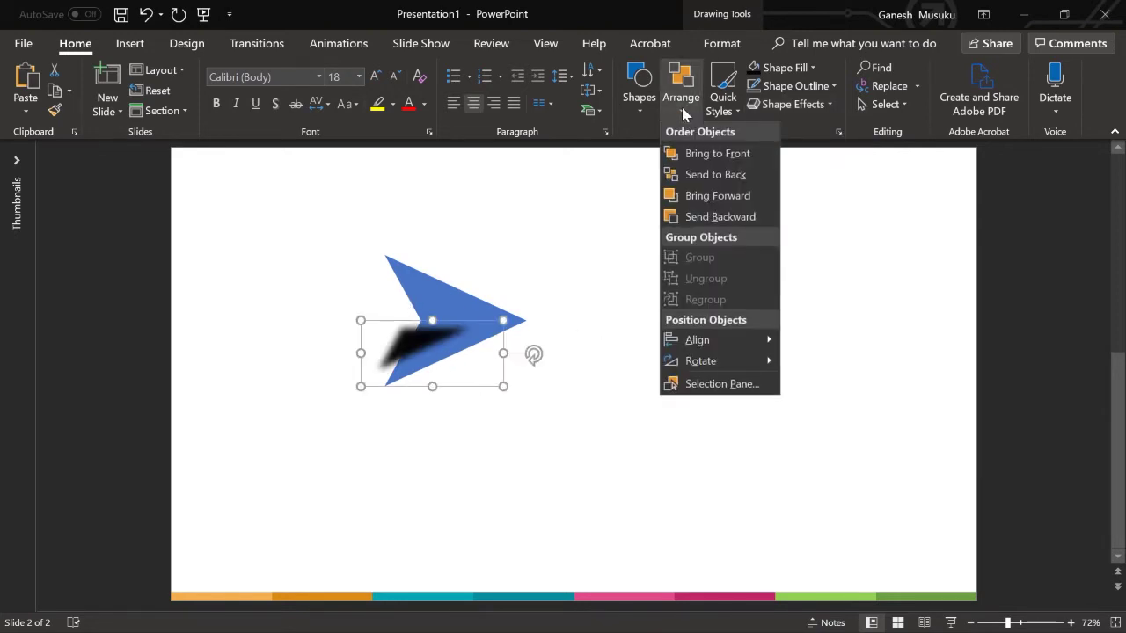
pyautogui.click(716, 175)
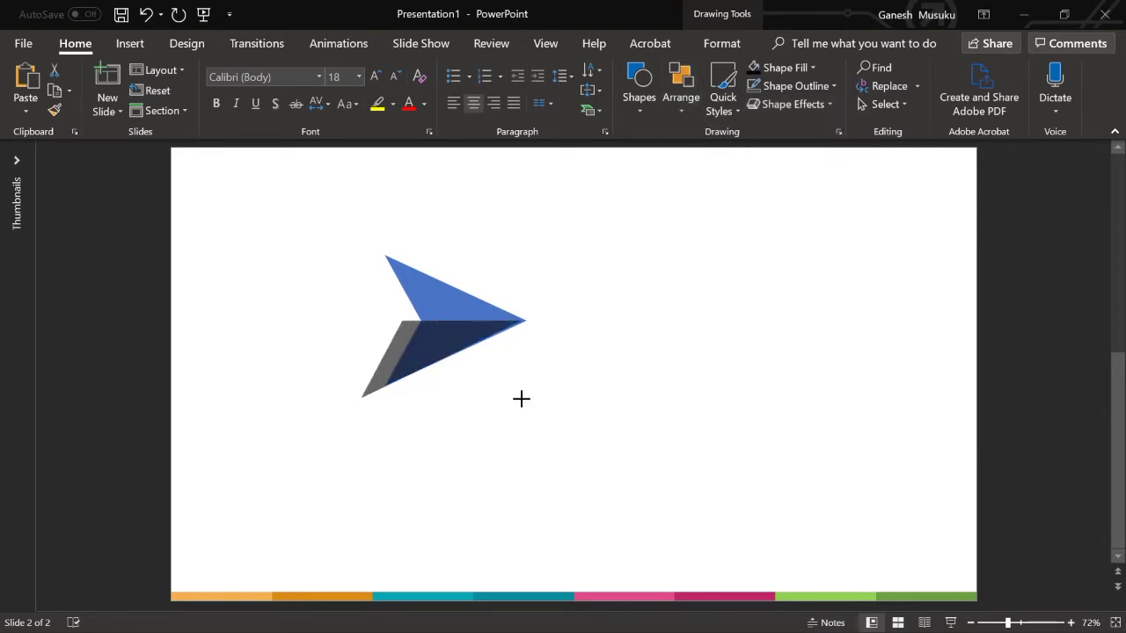
pyautogui.moveTo(502, 386); pyautogui.dragTo(521, 399)
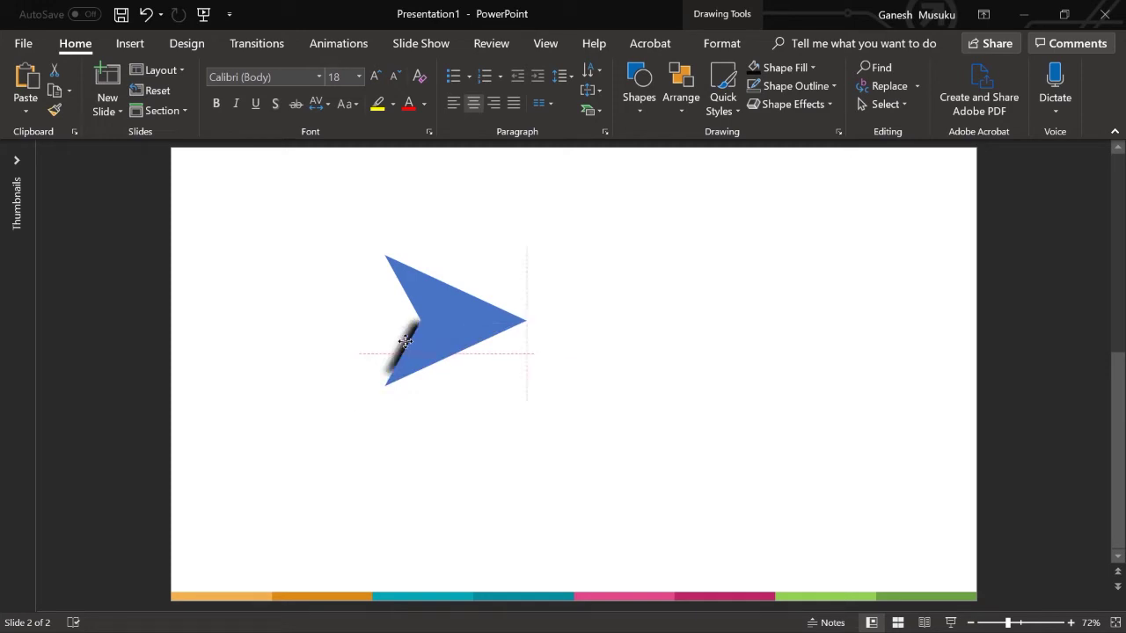
pyautogui.moveTo(433, 325); pyautogui.dragTo(439, 319)
pyautogui.moveTo(366, 392); pyautogui.dragTo(357, 399)
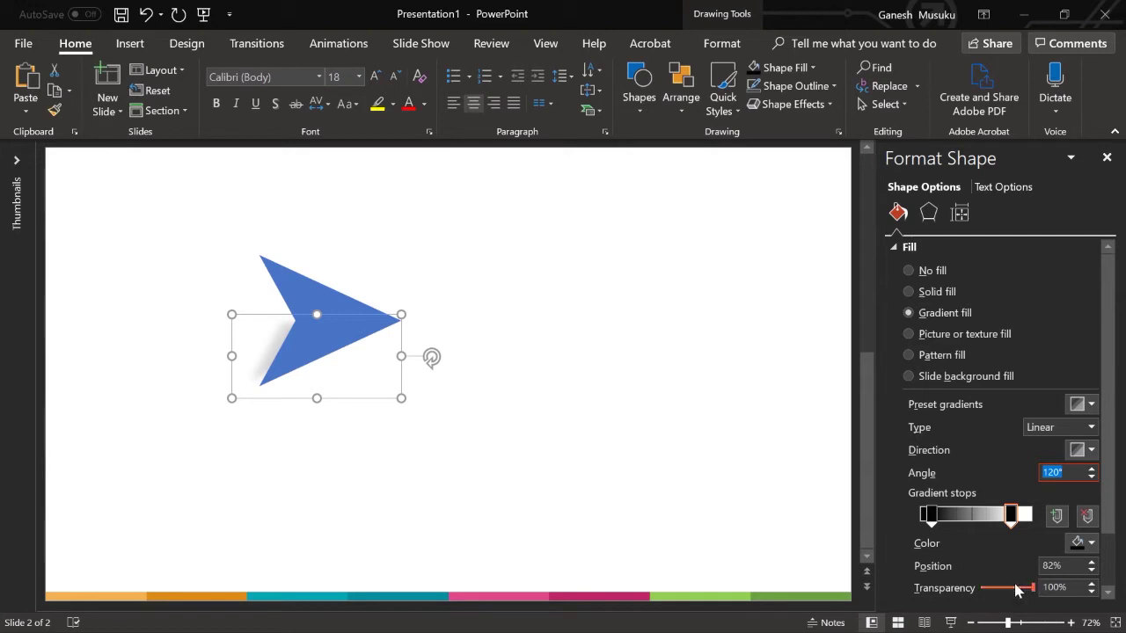
# Step: Darken the shadow's gradient, then stretch, rotate and move it onto the arrow's upper half
pyautogui.moveTo(1025, 595); pyautogui.dragTo(1021, 595)
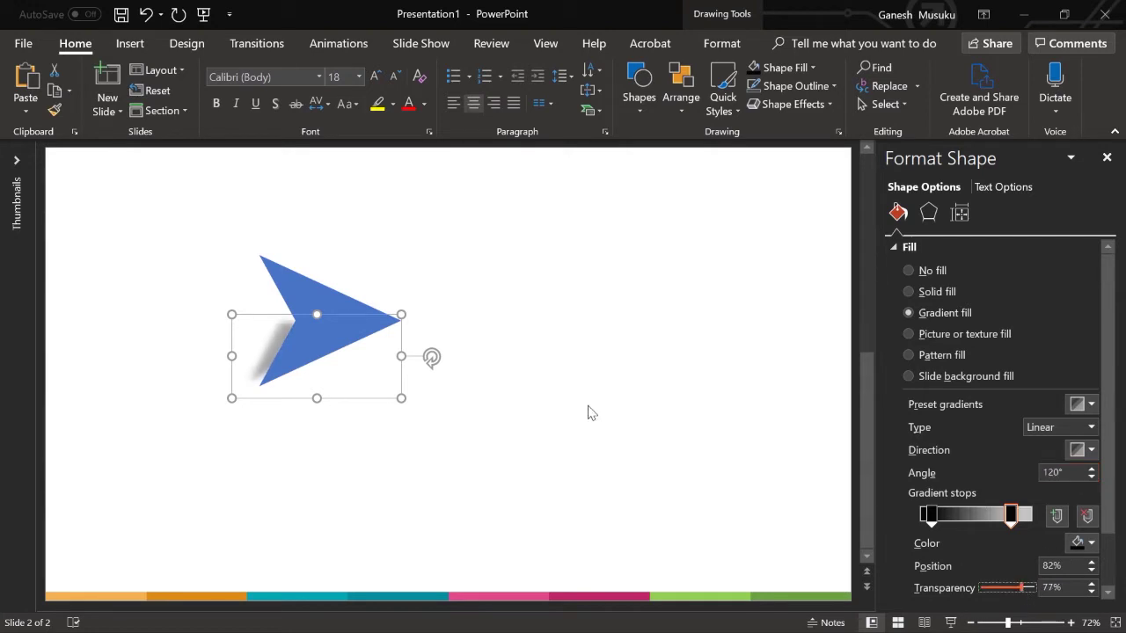
pyautogui.click(423, 367)
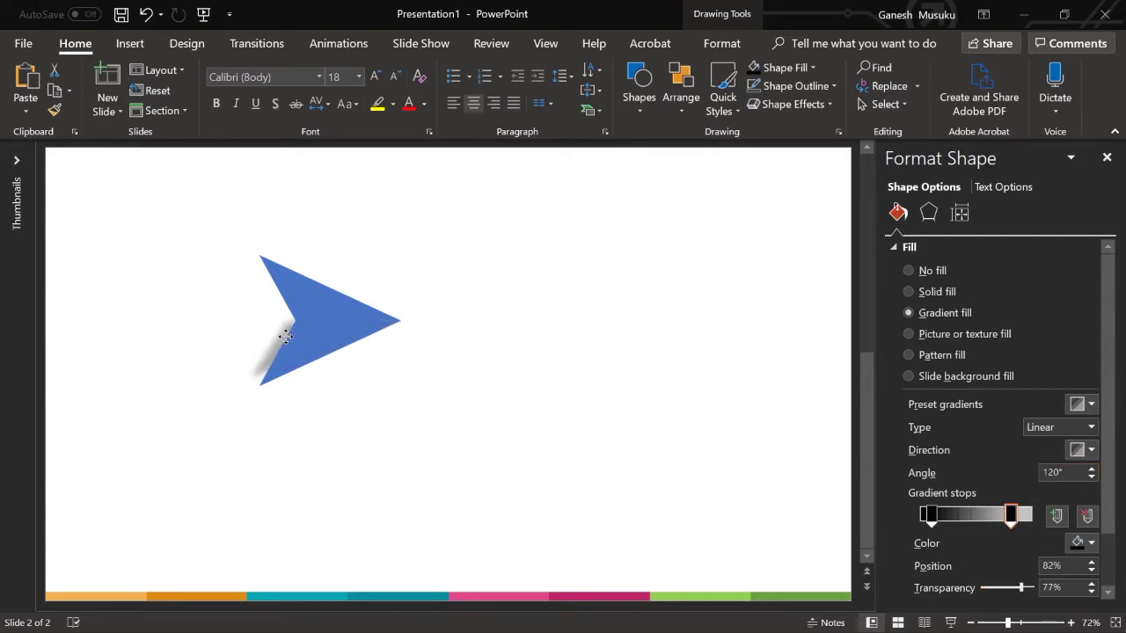
pyautogui.click(279, 373)
pyautogui.moveTo(245, 318); pyautogui.dragTo(241, 307)
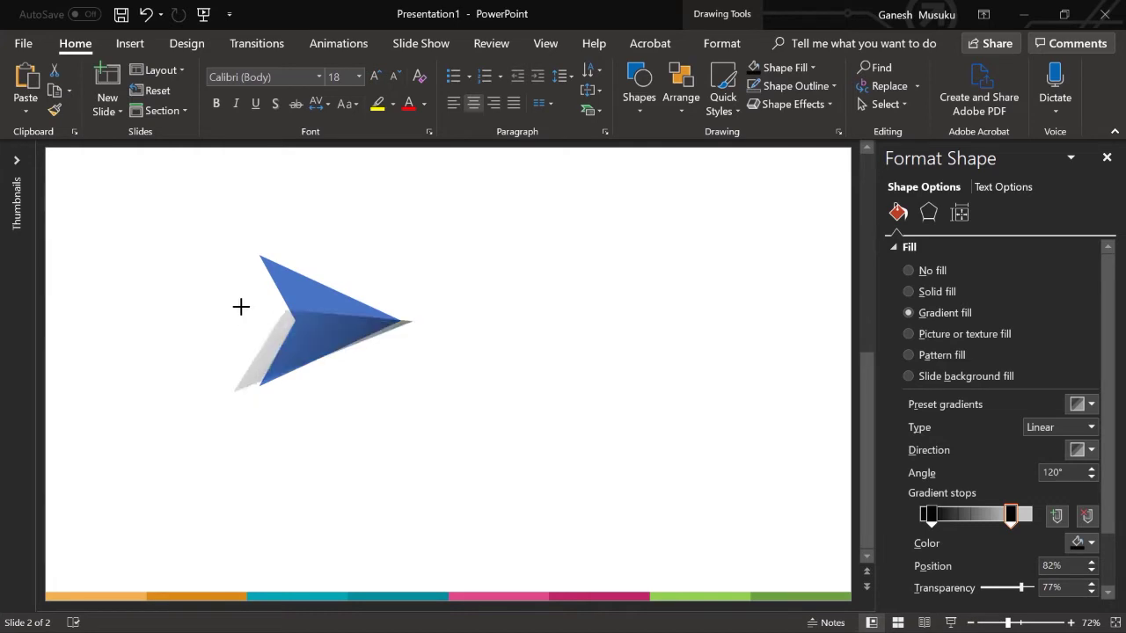
pyautogui.moveTo(436, 368); pyautogui.dragTo(433, 373)
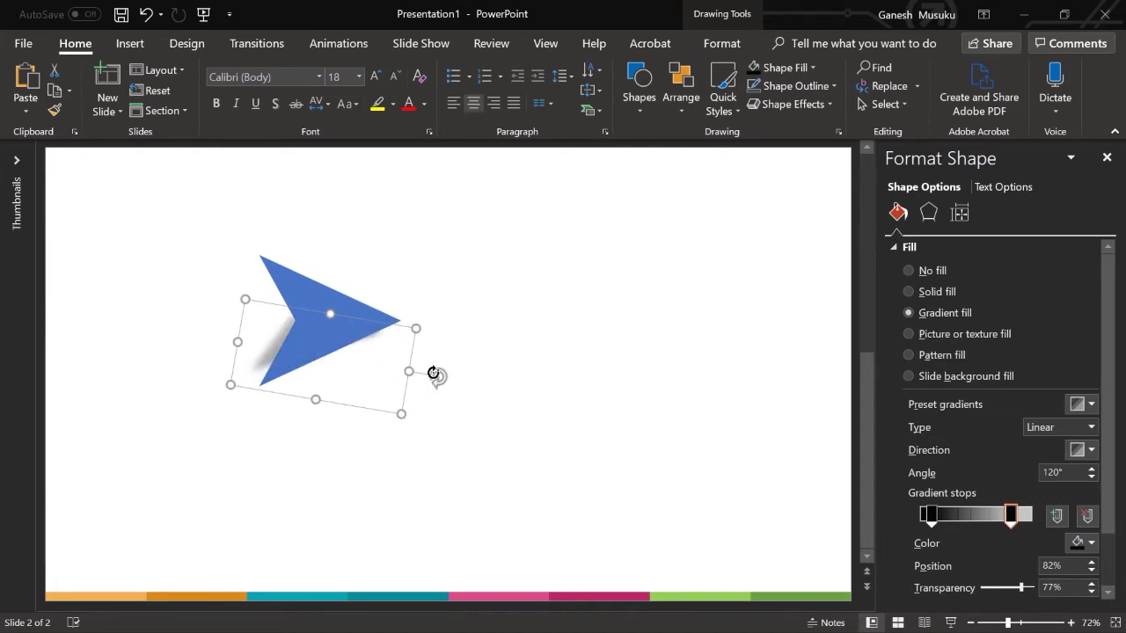
pyautogui.moveTo(291, 339); pyautogui.dragTo(287, 335)
pyautogui.moveTo(243, 383); pyautogui.dragTo(236, 391)
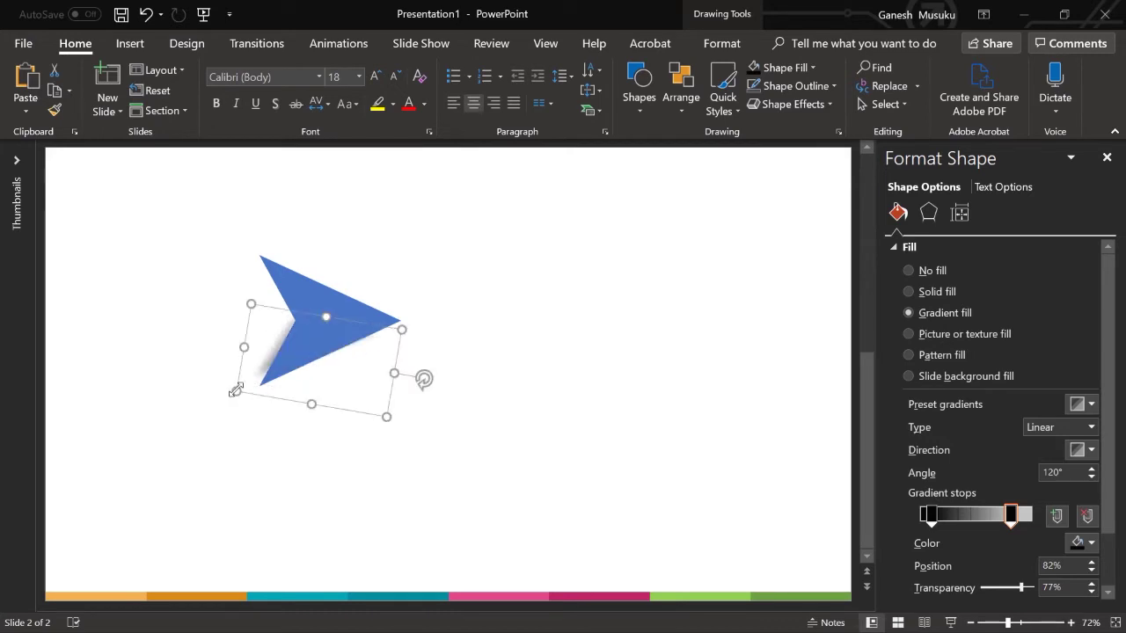
pyautogui.moveTo(264, 354); pyautogui.dragTo(264, 289)
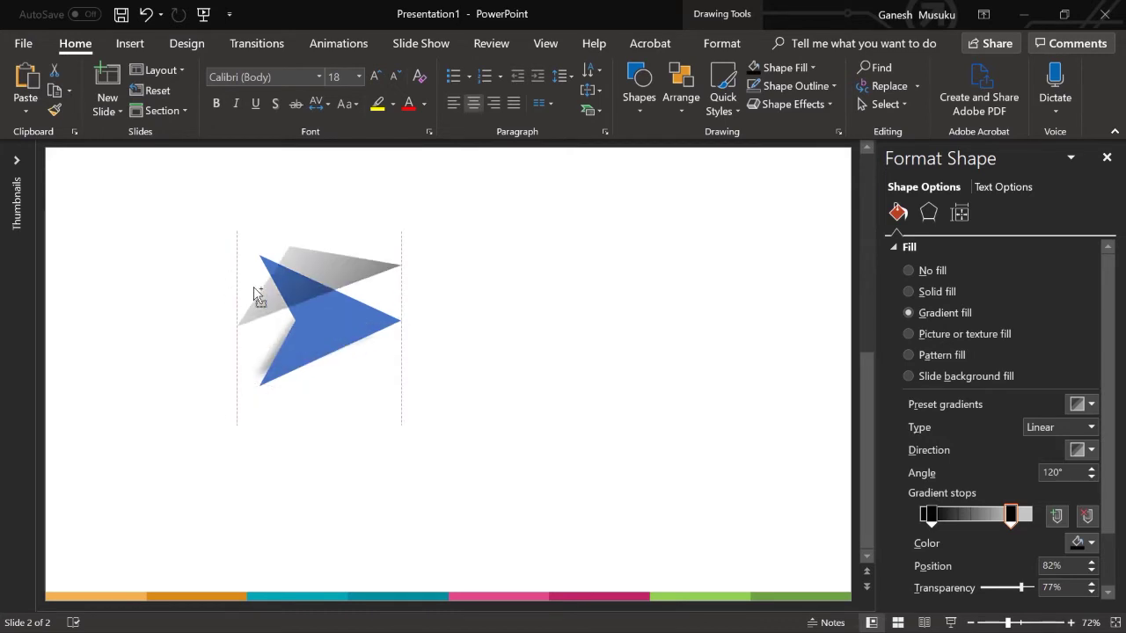
# Step: Flip the shadow vertically, align it with the arrow's top edge, and send it to back
pyautogui.click(640, 93)
pyautogui.click(695, 112)
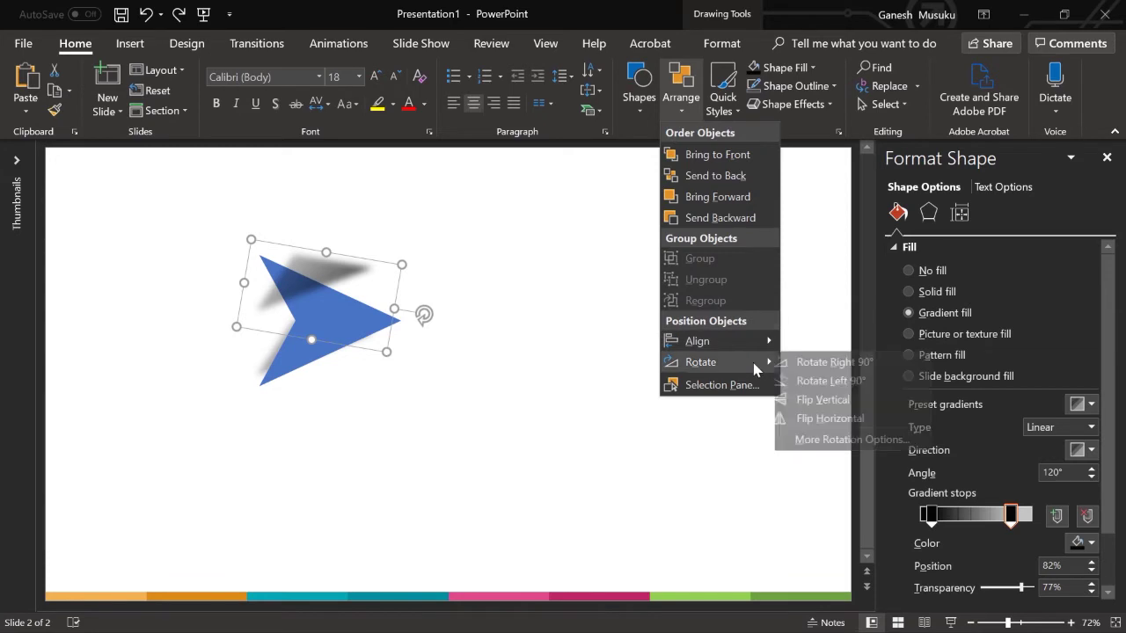
pyautogui.click(827, 406)
pyautogui.moveTo(299, 328); pyautogui.dragTo(288, 299)
pyautogui.click(689, 104)
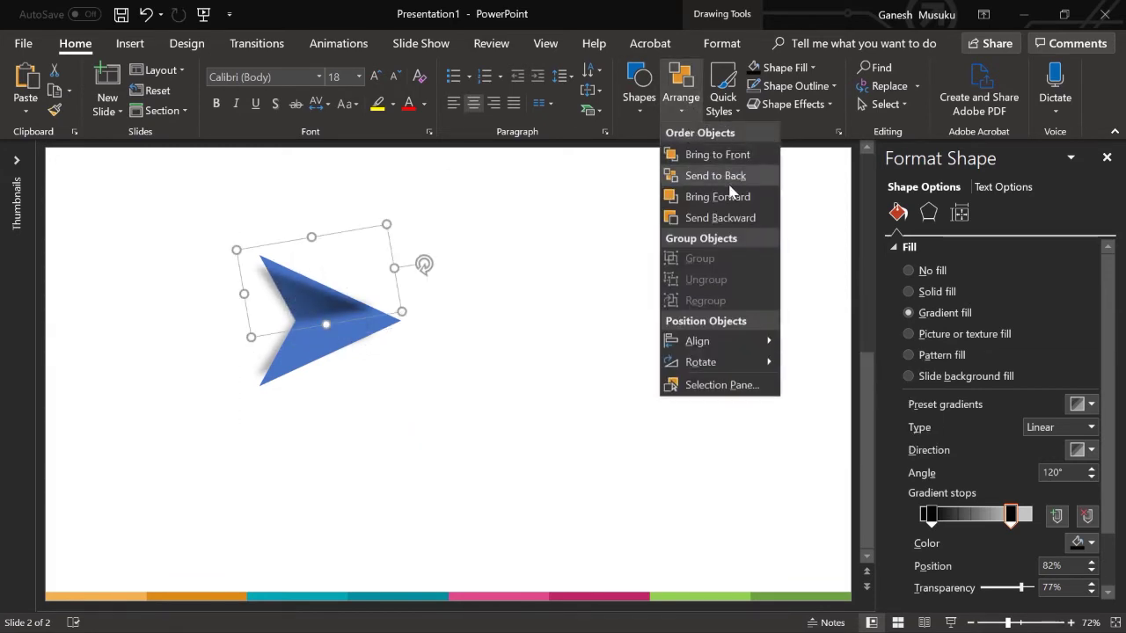
pyautogui.click(730, 176)
pyautogui.click(1107, 156)
# Step: Group the arrow with both shadows and move the group left and down
pyautogui.click(629, 354)
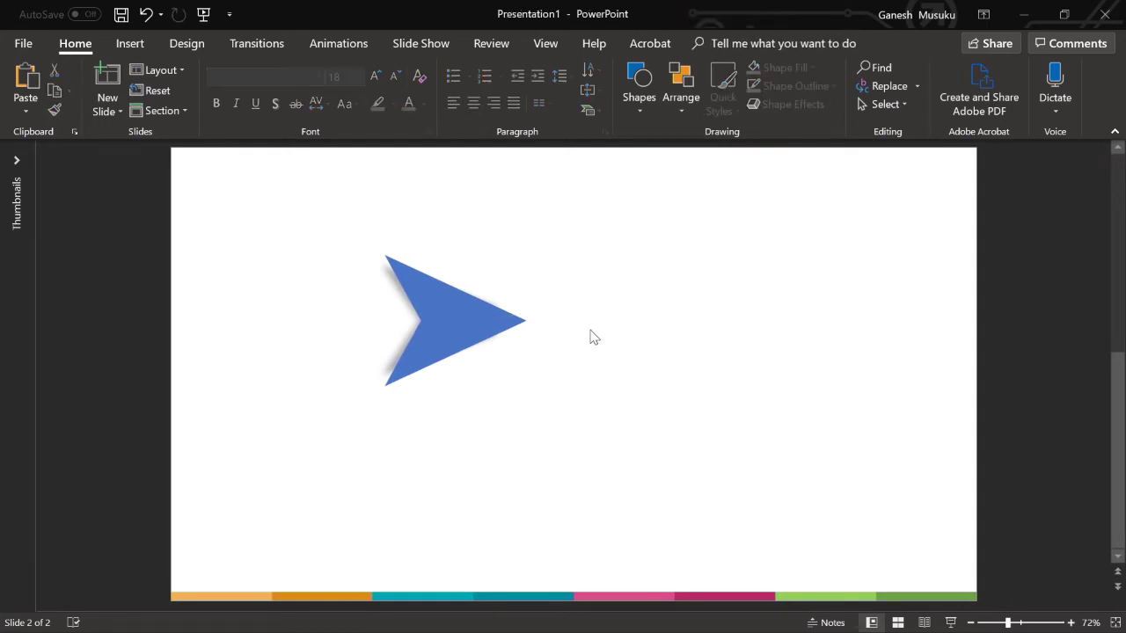
pyautogui.moveTo(236, 217); pyautogui.dragTo(602, 452)
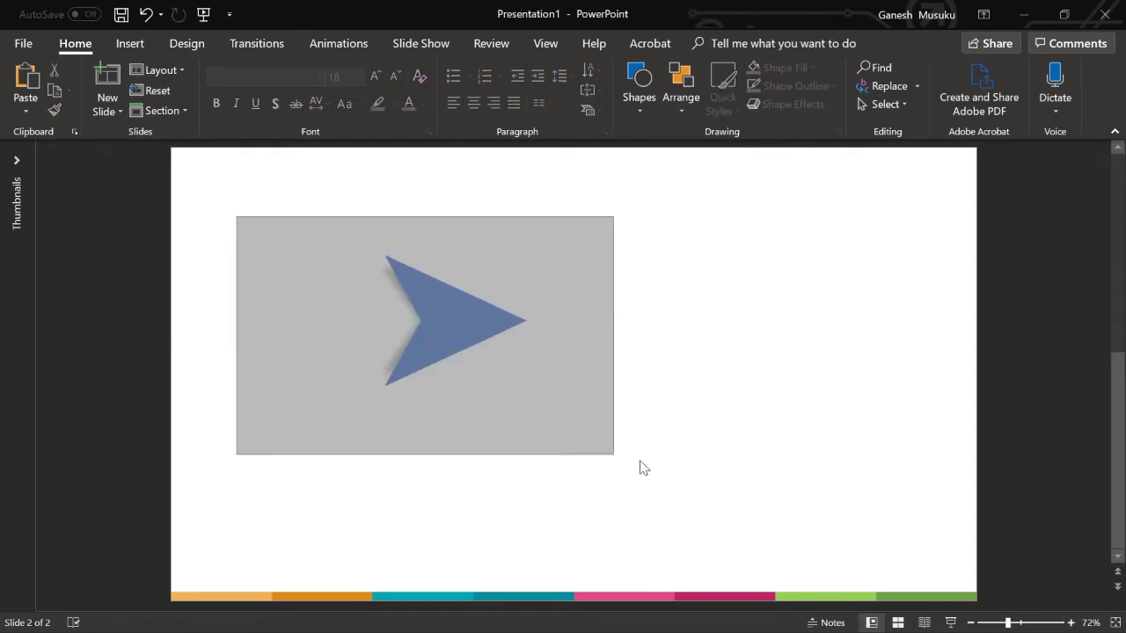
pyautogui.hotkey('ctrl', 'g')
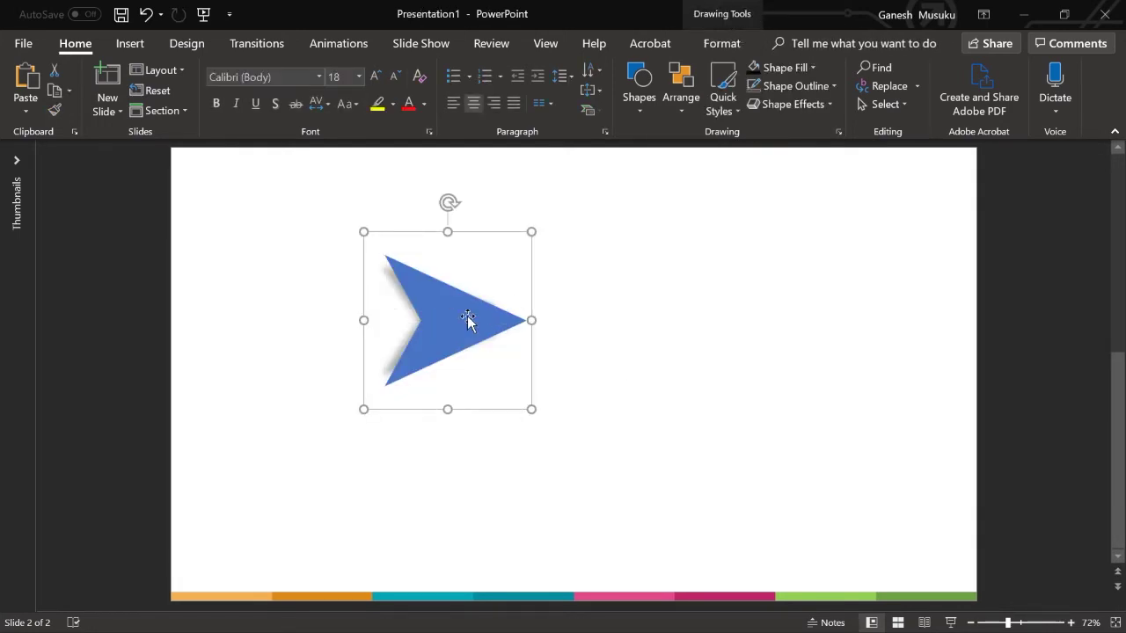
pyautogui.moveTo(512, 304); pyautogui.dragTo(340, 363)
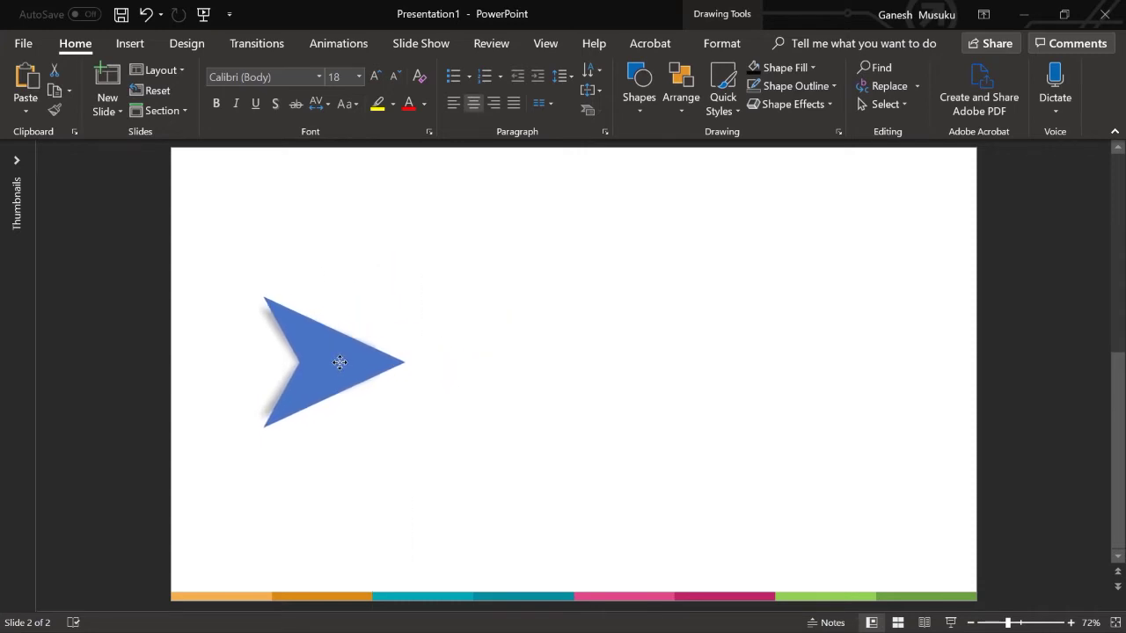
# Step: Make three copies of the arrow and distribute all four horizontally across the slide
pyautogui.keyDown('ctrl'); pyautogui.moveTo(327, 369); pyautogui.dragTo(454, 362); pyautogui.keyUp('ctrl')
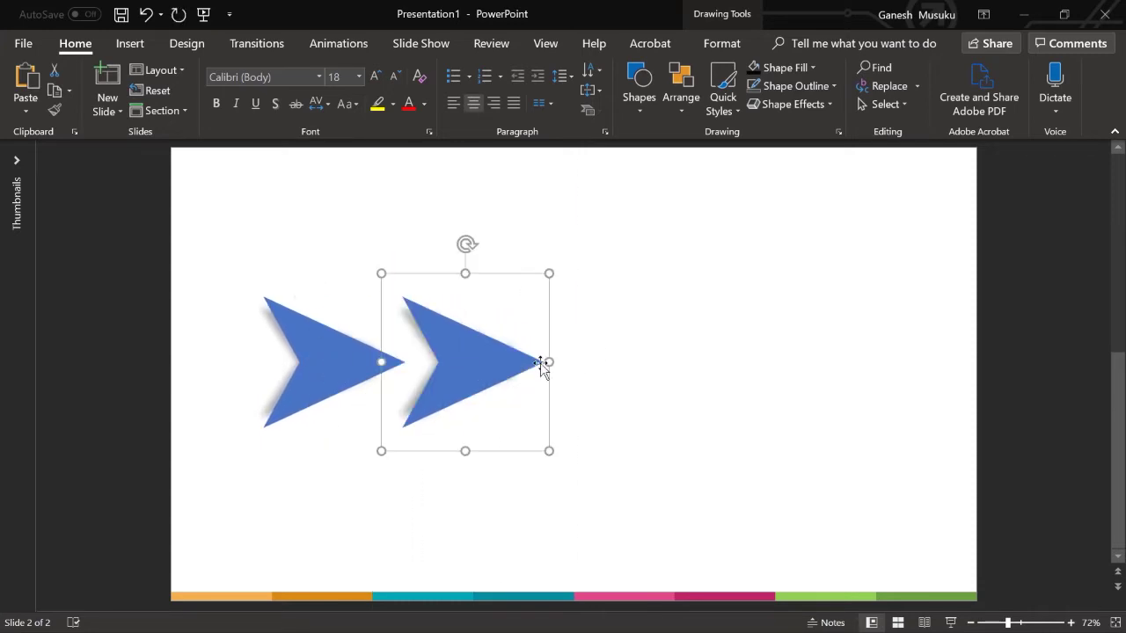
pyautogui.keyDown('ctrl'); pyautogui.moveTo(465, 370); pyautogui.dragTo(794, 365); pyautogui.keyUp('ctrl')
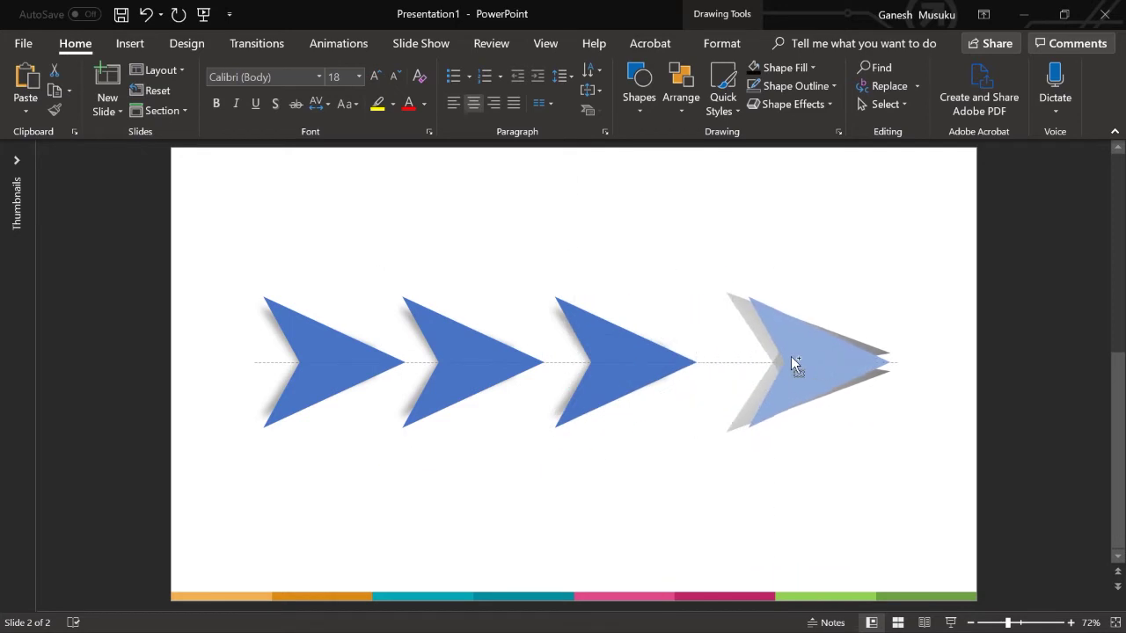
pyautogui.keyDown('shift'); pyautogui.click(602, 356); pyautogui.keyUp('shift')
pyautogui.keyDown('shift'); pyautogui.click(505, 364); pyautogui.keyUp('shift')
pyautogui.keyDown('shift'); pyautogui.click(337, 357); pyautogui.keyUp('shift')
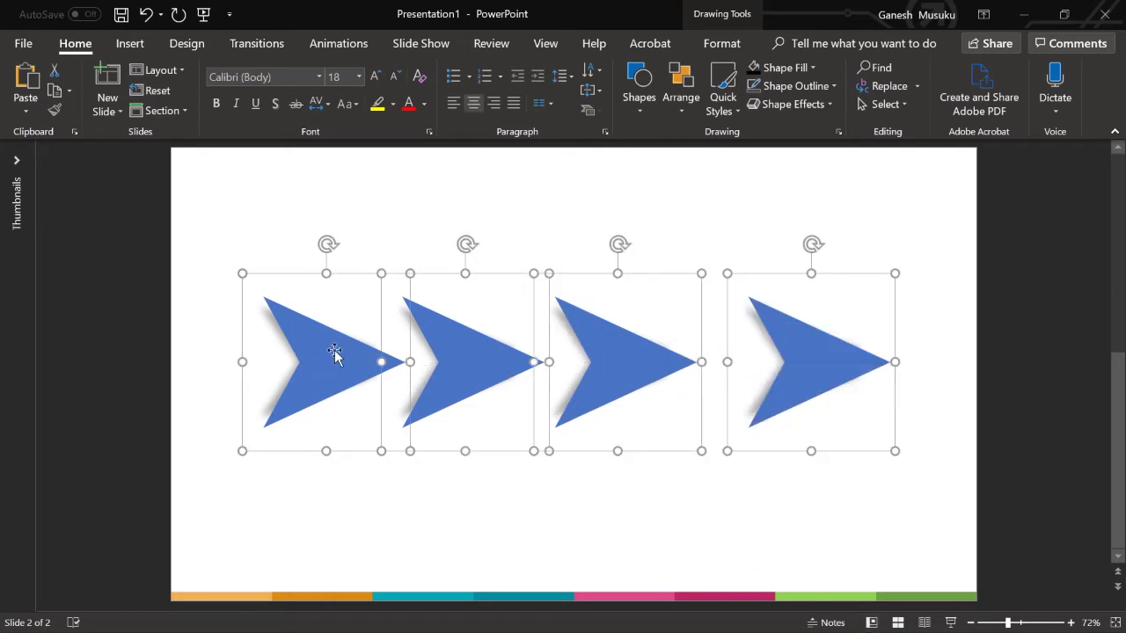
pyautogui.click(689, 115)
pyautogui.click(880, 469)
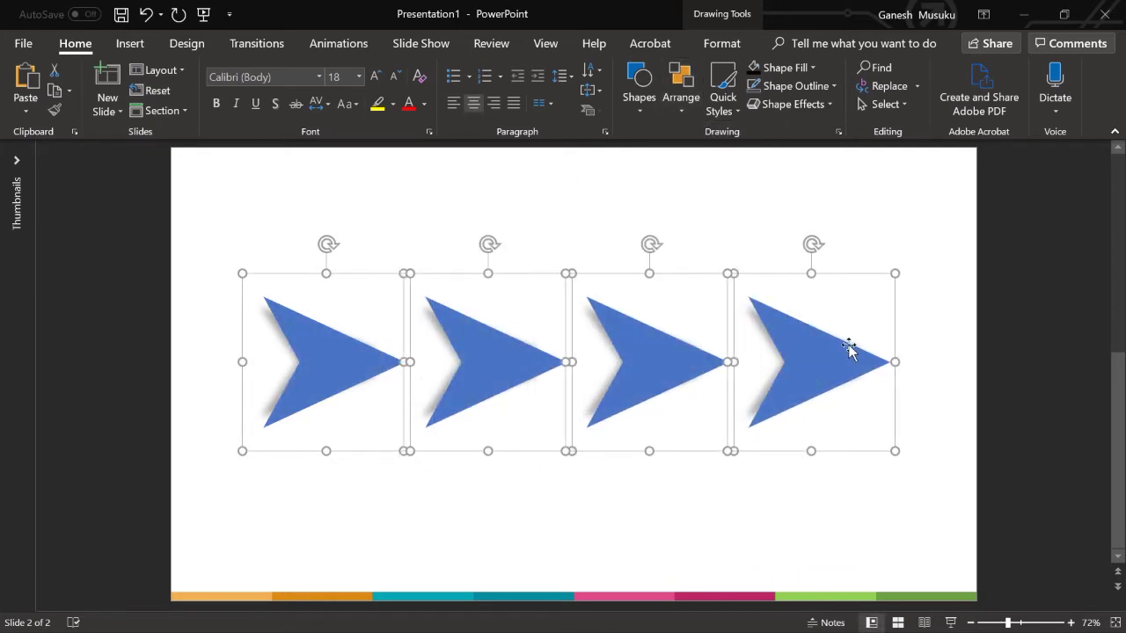
# Step: Select the top half of the first arrow
pyautogui.click(836, 240)
pyautogui.moveTo(210, 253); pyautogui.dragTo(931, 498)
pyautogui.click(244, 402)
pyautogui.click(327, 372)
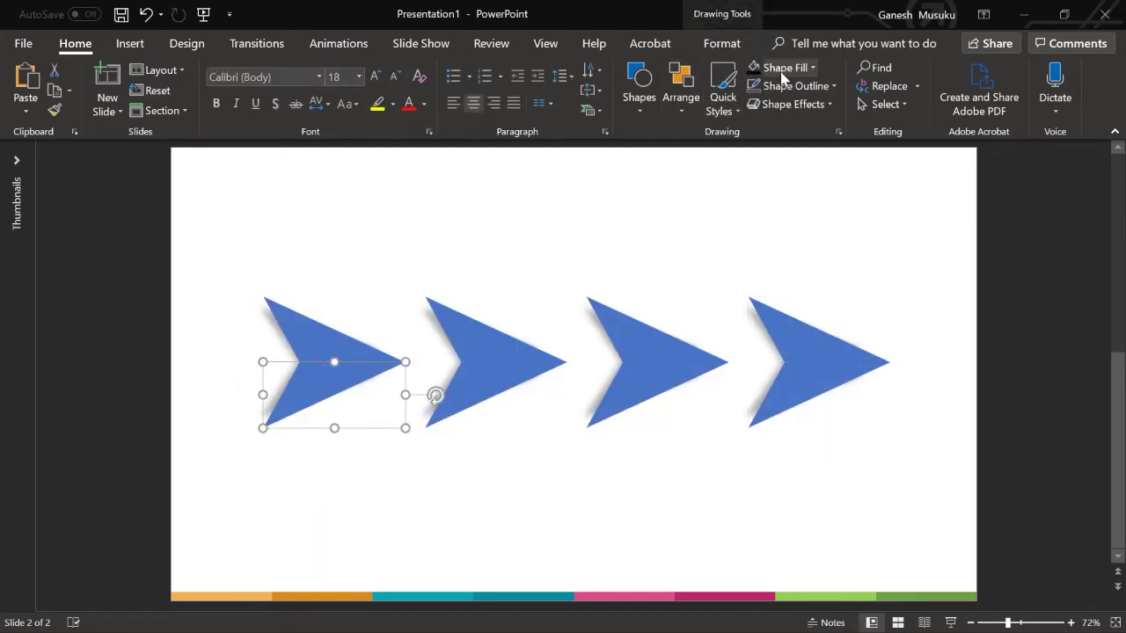
# Step: Eyedrop orange and dark orange from the bottom bar into the first arrow's halves
pyautogui.click(791, 69)
pyautogui.click(792, 292)
pyautogui.click(247, 592)
pyautogui.click(334, 379)
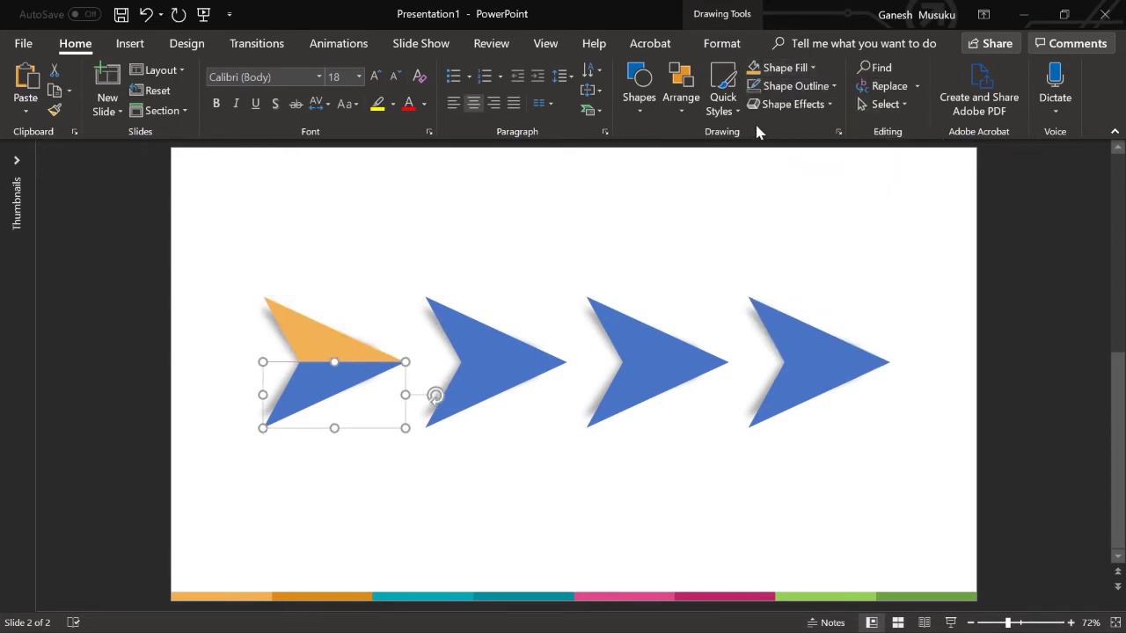
pyautogui.click(778, 67)
pyautogui.click(783, 293)
pyautogui.click(341, 591)
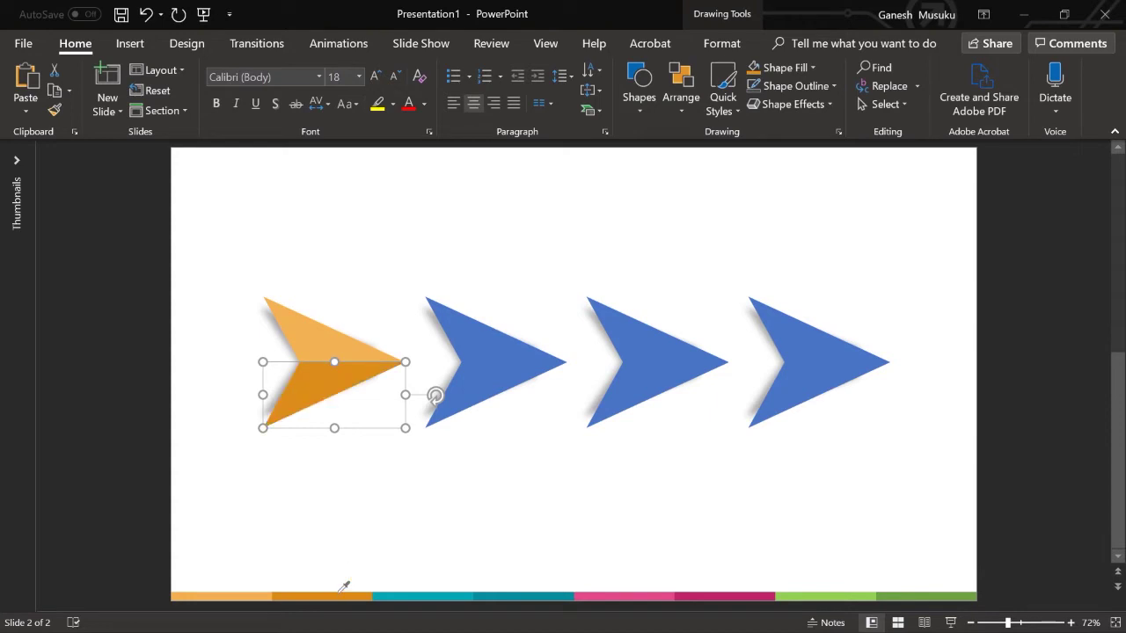
# Step: Eyedrop teal and dark teal into the second arrow's top and bottom halves
pyautogui.click(486, 349)
pyautogui.click(779, 67)
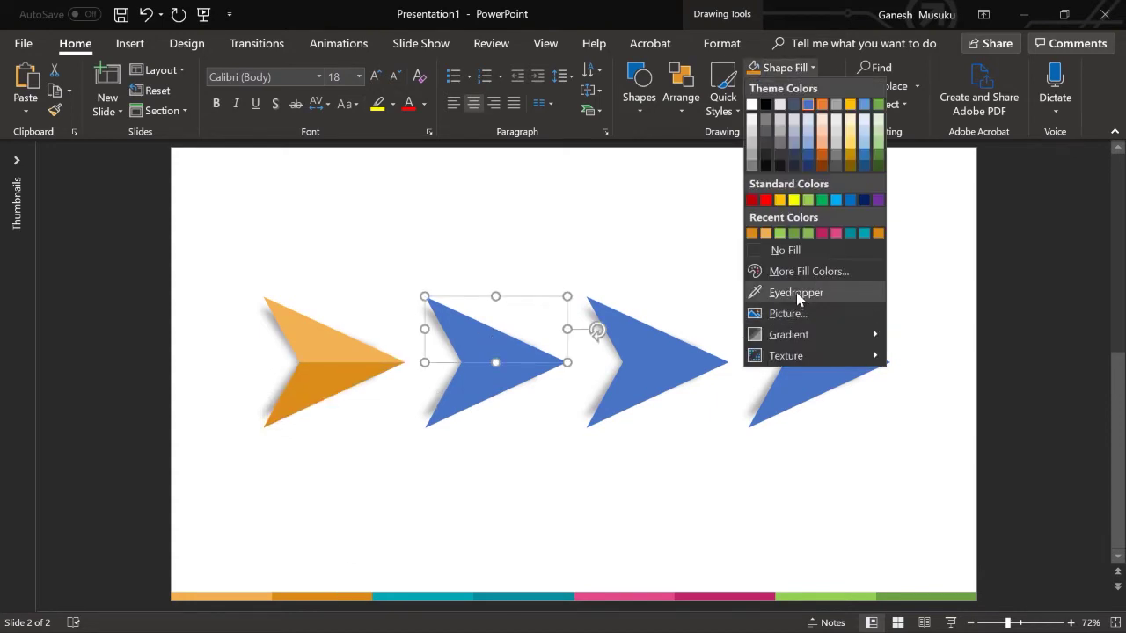
pyautogui.click(787, 292)
pyautogui.click(447, 594)
pyautogui.click(475, 397)
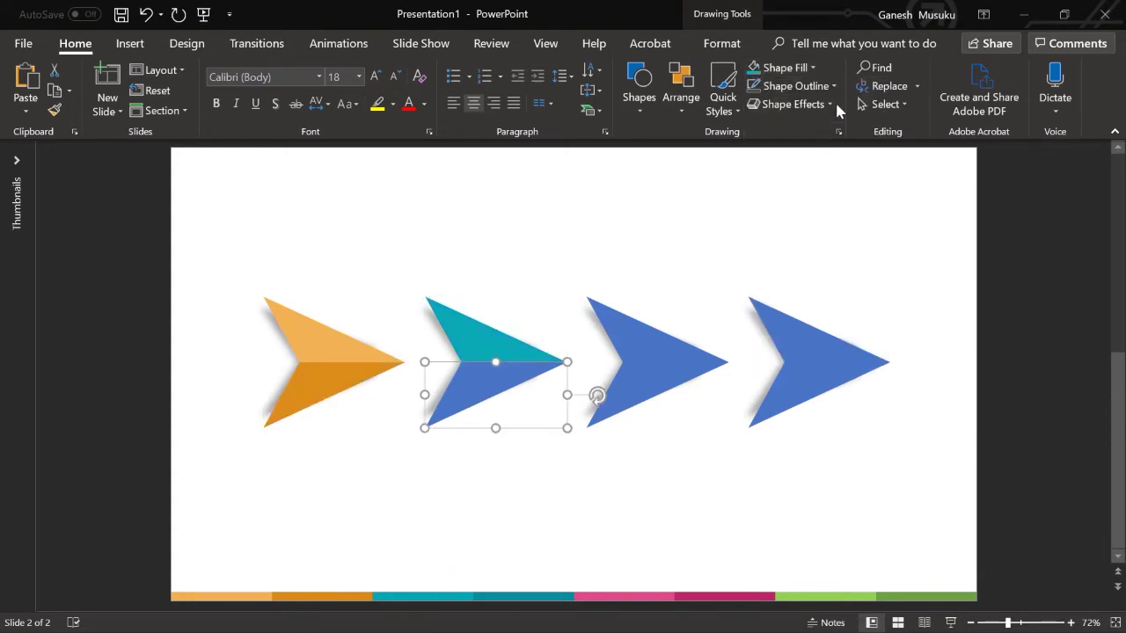
pyautogui.click(778, 68)
pyautogui.click(790, 294)
pyautogui.click(647, 337)
# Step: Colour the third arrow's halves pink and dark pink from the colour bar
pyautogui.click(779, 67)
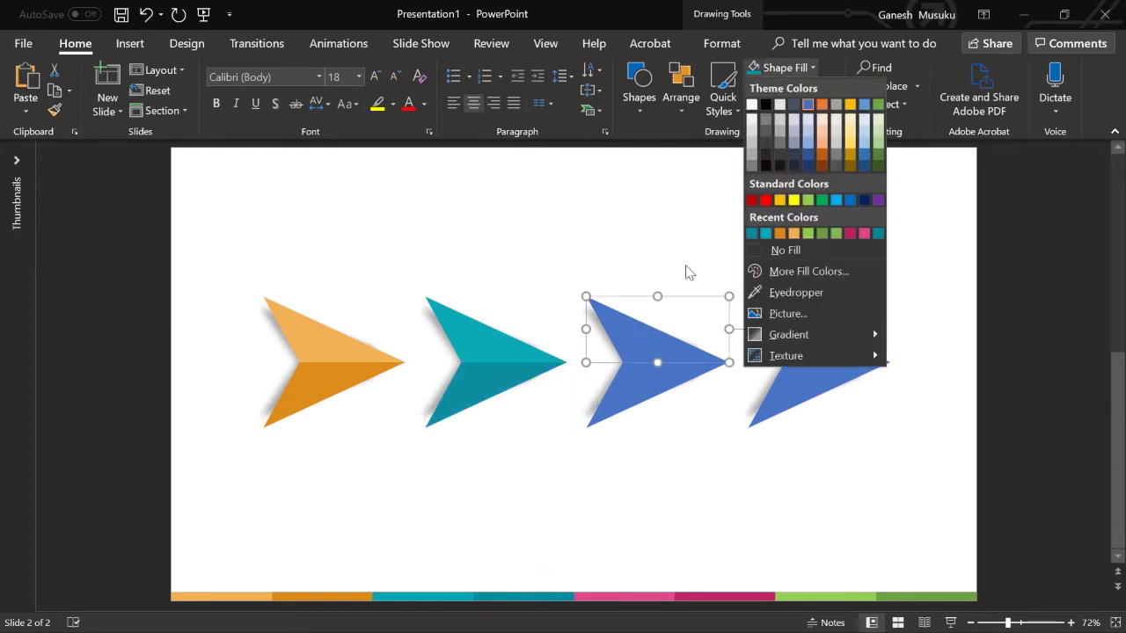
pyautogui.click(787, 293)
pyautogui.click(635, 598)
pyautogui.click(631, 403)
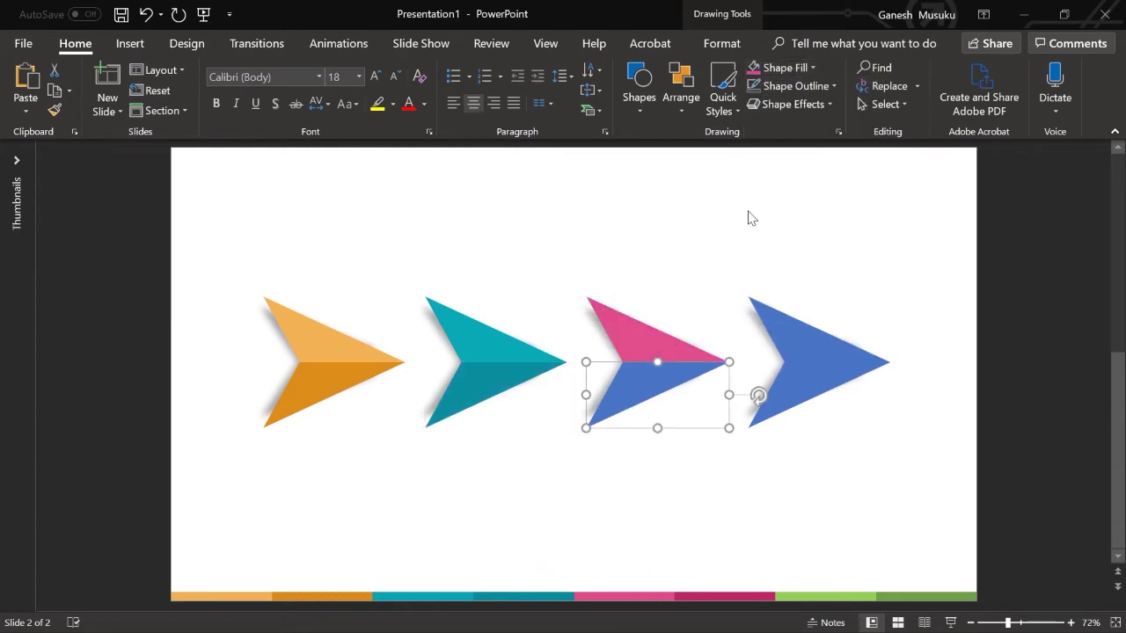
pyautogui.click(805, 68)
pyautogui.click(796, 292)
pyautogui.click(704, 593)
# Step: Colour the fourth arrow's halves light and dark green from the colour bar
pyautogui.click(804, 327)
pyautogui.click(791, 68)
pyautogui.click(787, 292)
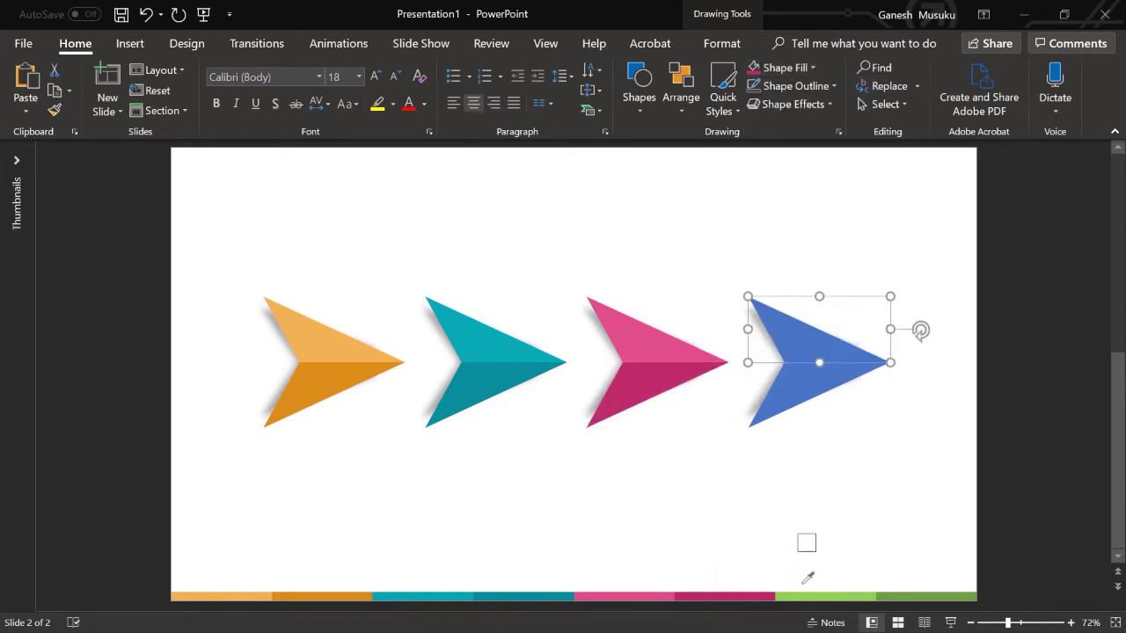
pyautogui.click(837, 594)
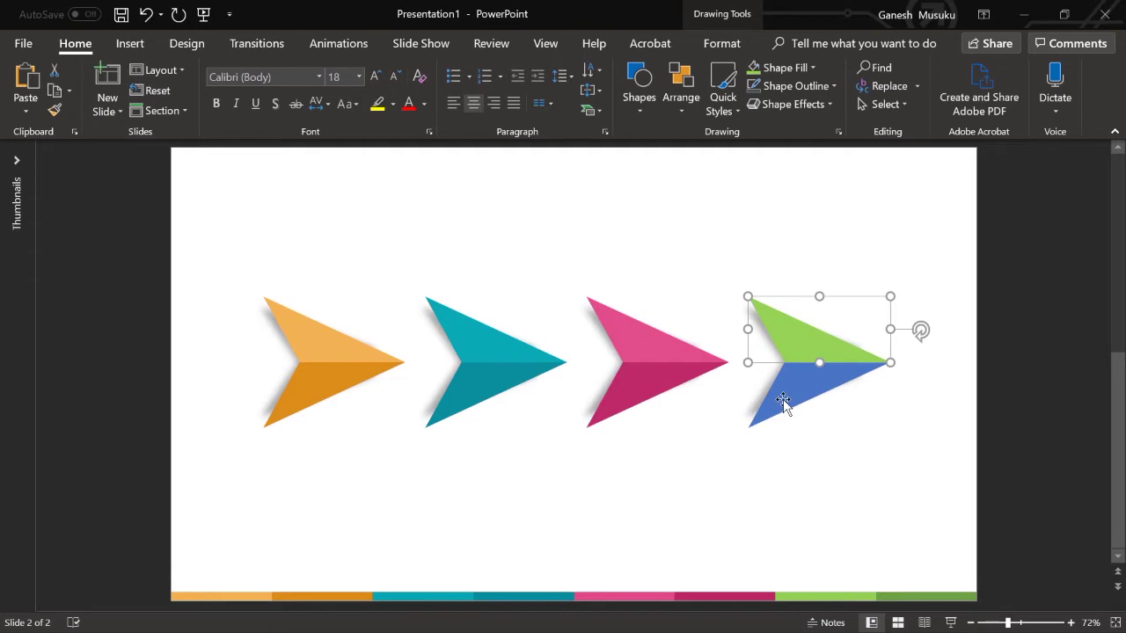
pyautogui.click(783, 403)
pyautogui.click(791, 68)
pyautogui.click(787, 292)
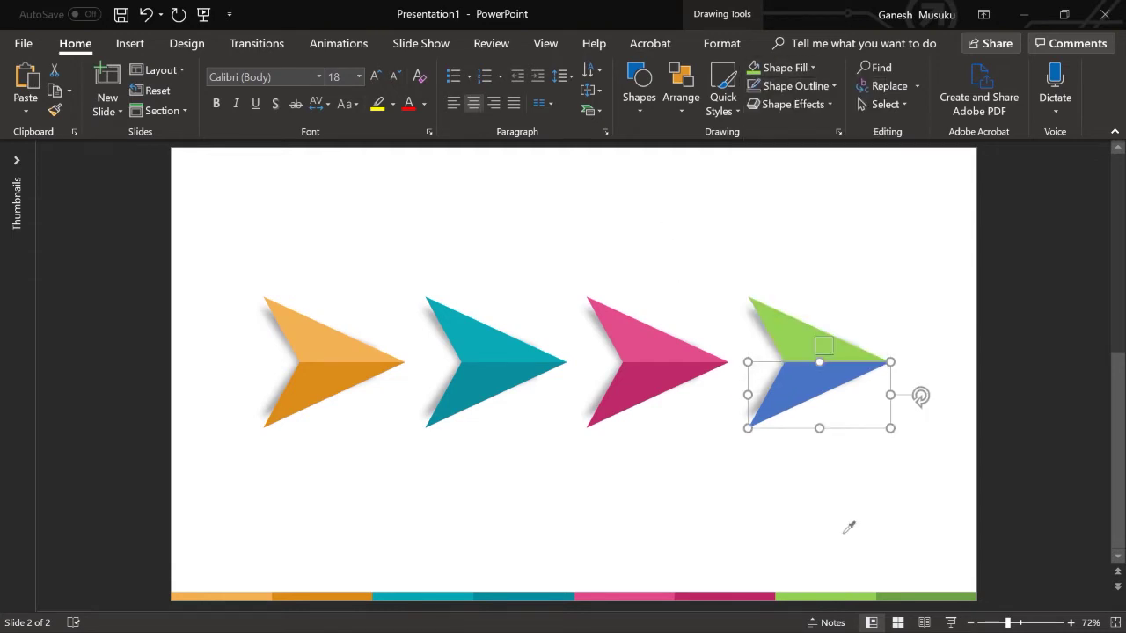
pyautogui.click(918, 592)
pyautogui.click(871, 490)
pyautogui.moveTo(174, 236)
pyautogui.mouseDown()
pyautogui.moveTo(378, 490)
pyautogui.moveTo(431, 535)
pyautogui.mouseUp()
# Step: Group the two halves of the orange, teal and pink arrows with Ctrl+G
pyautogui.hotkey('ctrl', 'g')
pyautogui.moveTo(376, 220); pyautogui.dragTo(584, 560)
pyautogui.hotkey('ctrl', 'g')
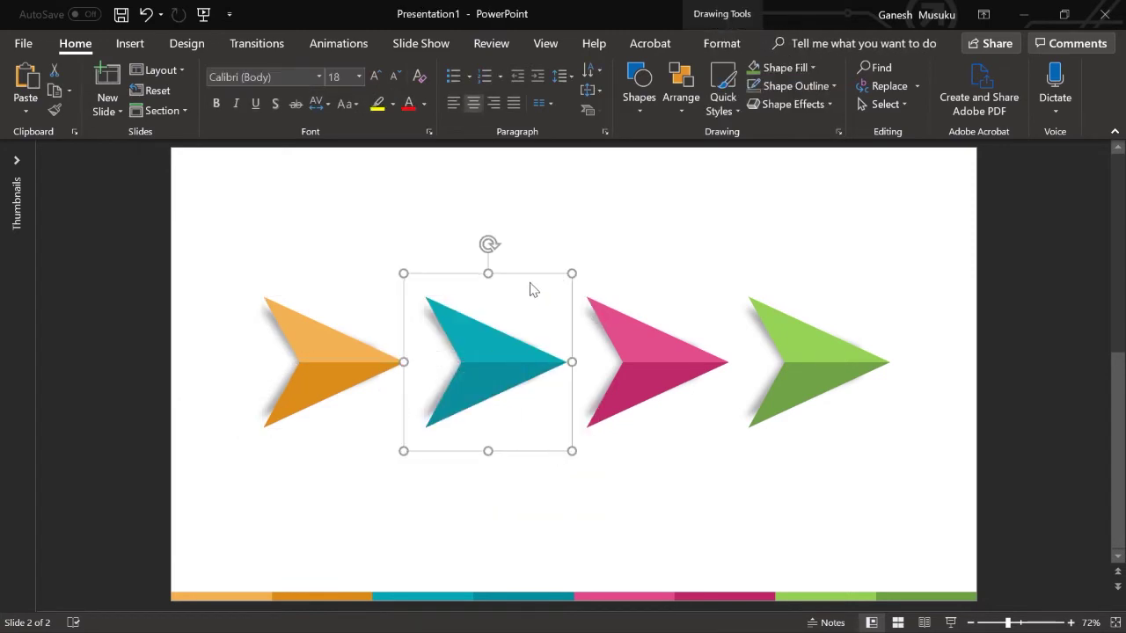
pyautogui.moveTo(534, 228); pyautogui.dragTo(744, 583)
pyautogui.hotkey('ctrl', 'g')
pyautogui.moveTo(695, 222); pyautogui.dragTo(928, 522)
pyautogui.click(927, 523)
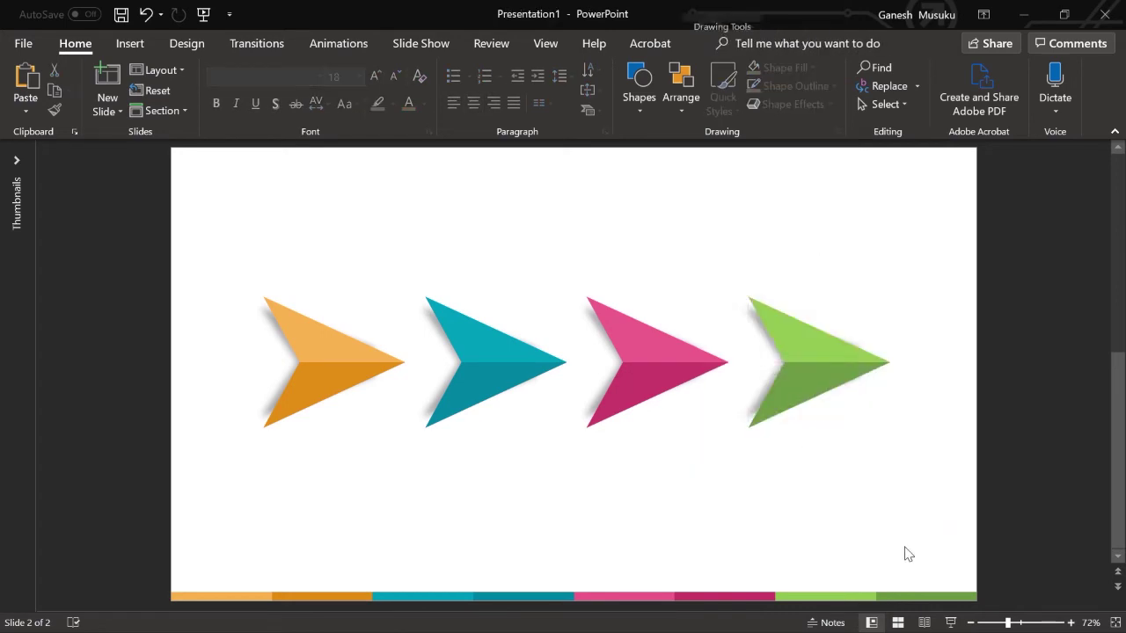
# Step: Move the teal and pink arrows lower and tilt the green arrow counter-clockwise
pyautogui.click(491, 362)
pyautogui.keyDown('shift'); pyautogui.click(643, 361); pyautogui.keyUp('shift')
pyautogui.moveTo(652, 403); pyautogui.dragTo(666, 410)
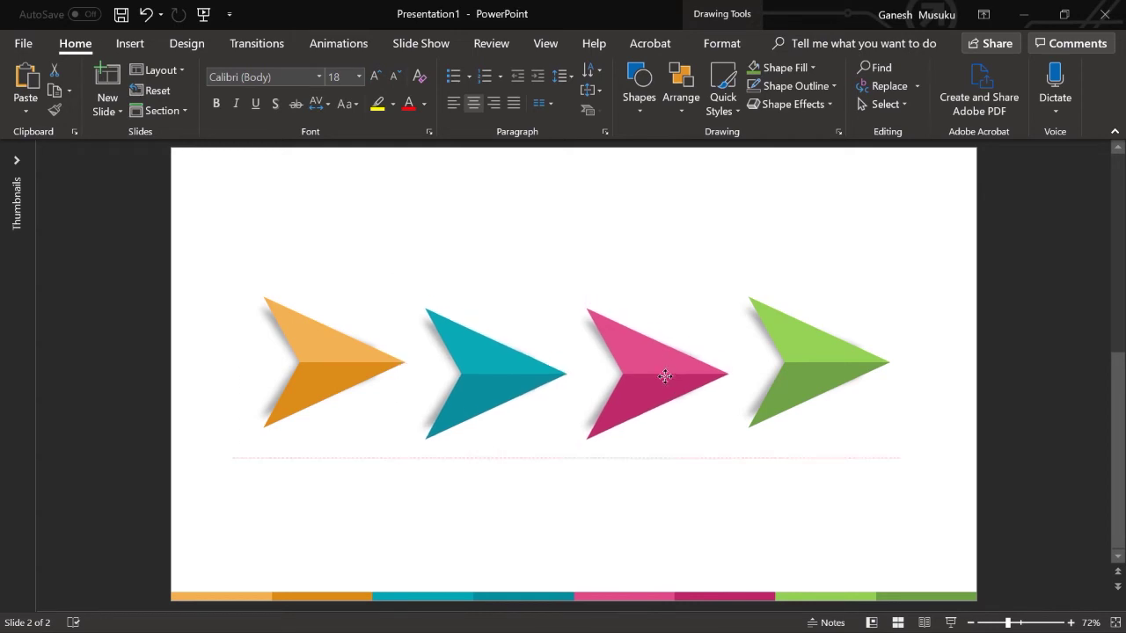
pyautogui.click(801, 370)
pyautogui.moveTo(811, 243); pyautogui.dragTo(782, 262)
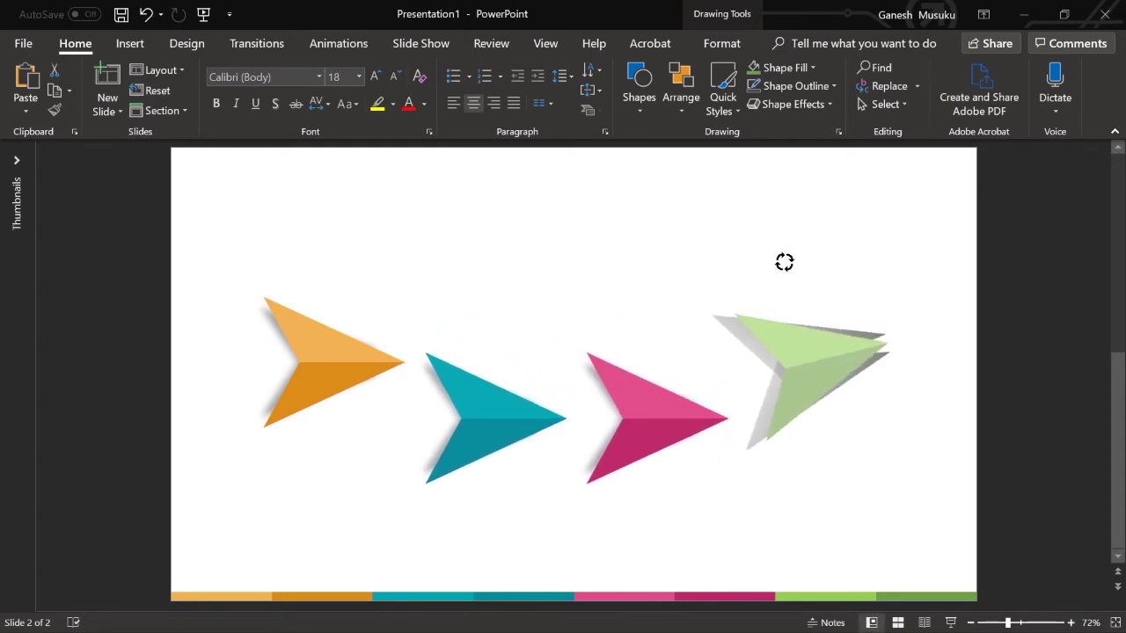
# Step: Tilt the orange arrow upward, the pink arrow counter-clockwise and the teal arrow slightly
pyautogui.click(292, 363)
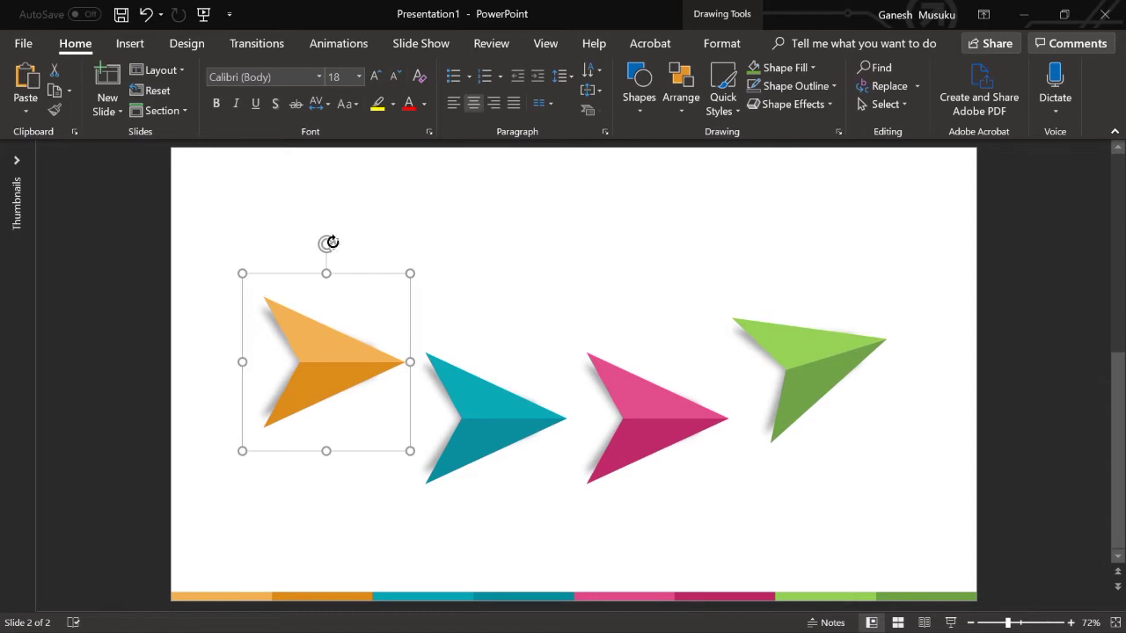
pyautogui.moveTo(332, 242); pyautogui.dragTo(386, 256)
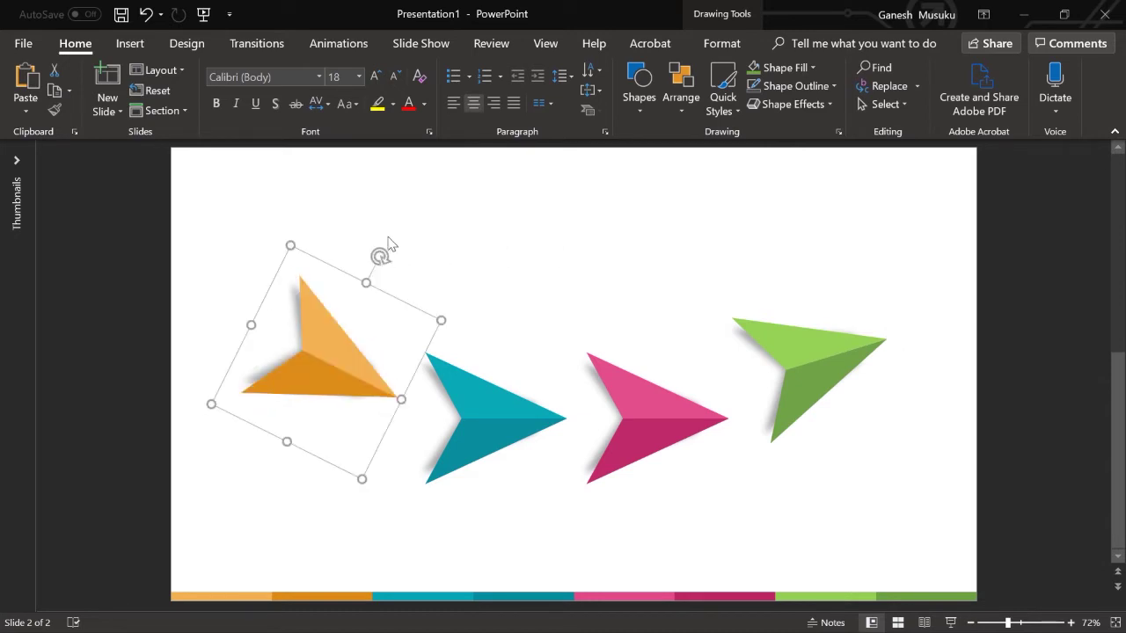
pyautogui.moveTo(380, 257); pyautogui.dragTo(392, 262)
pyautogui.click(559, 431)
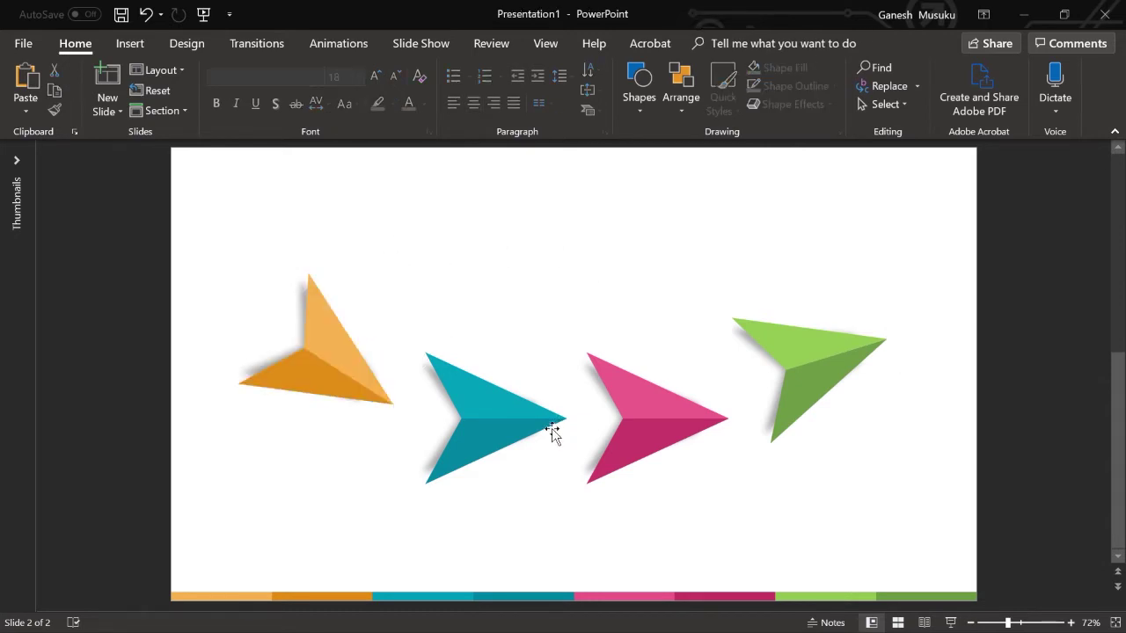
pyautogui.click(715, 431)
pyautogui.moveTo(653, 297); pyautogui.dragTo(633, 302)
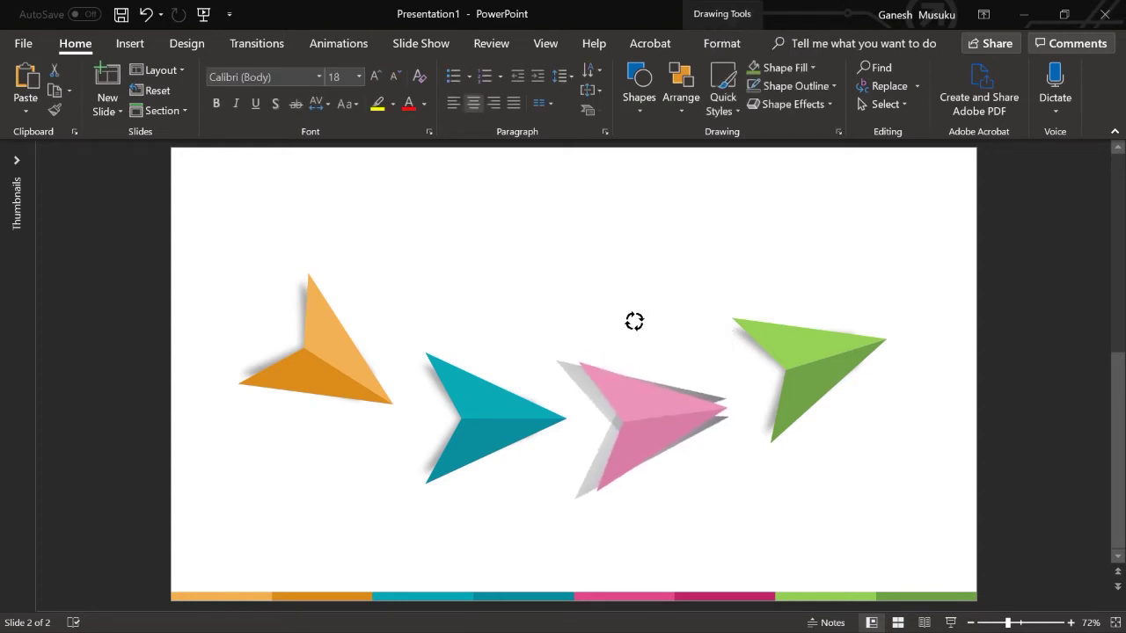
pyautogui.moveTo(633, 302); pyautogui.dragTo(630, 305)
pyautogui.click(499, 440)
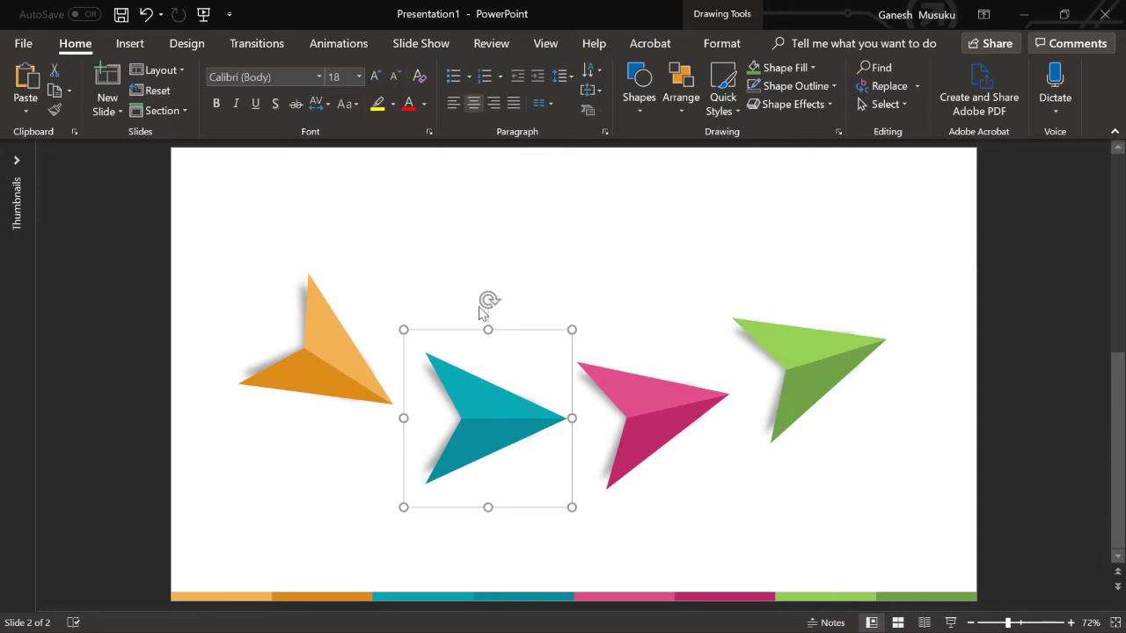
pyautogui.moveTo(488, 298); pyautogui.dragTo(498, 294)
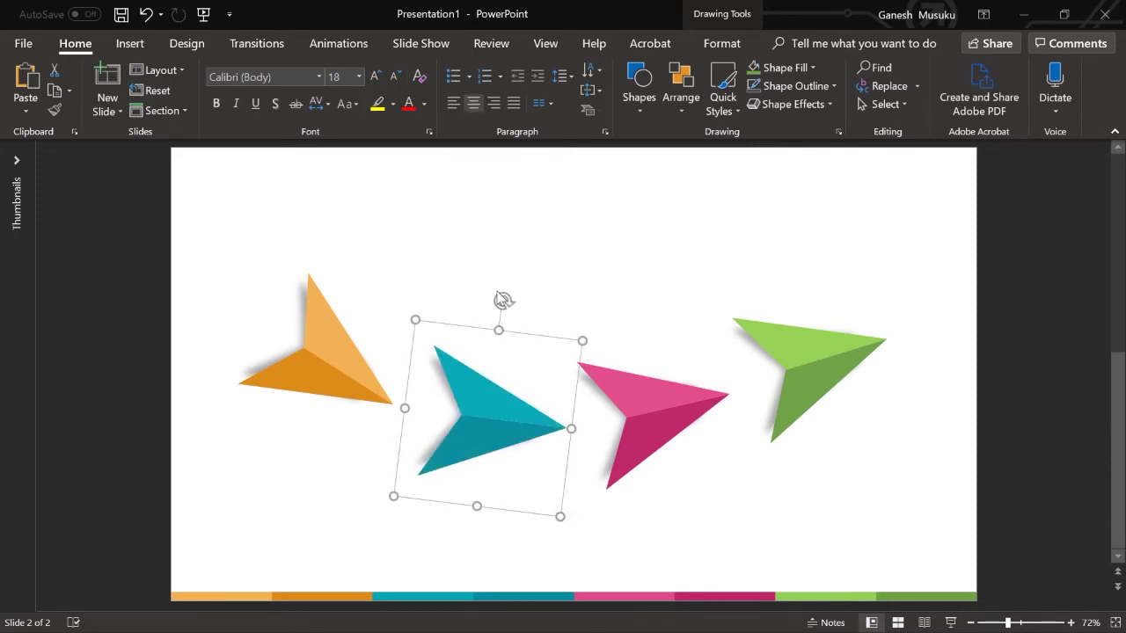
pyautogui.click(620, 263)
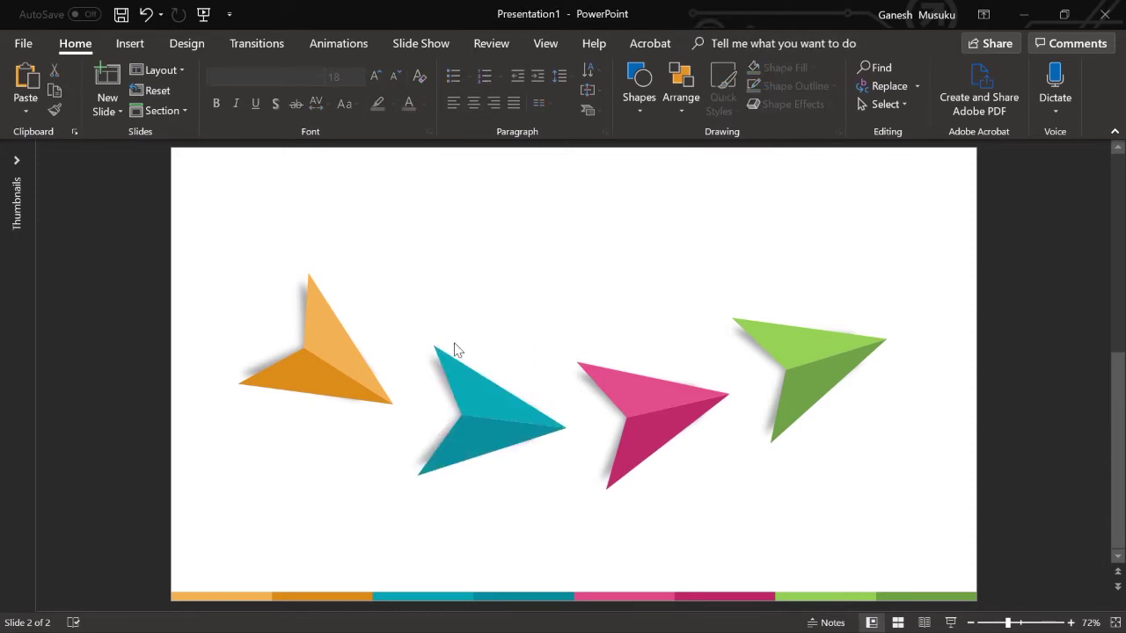
# Step: Undo the orange arrow's change, re-angle the green arrow, and nudge the teal and orange arrows right
pyautogui.click(330, 343)
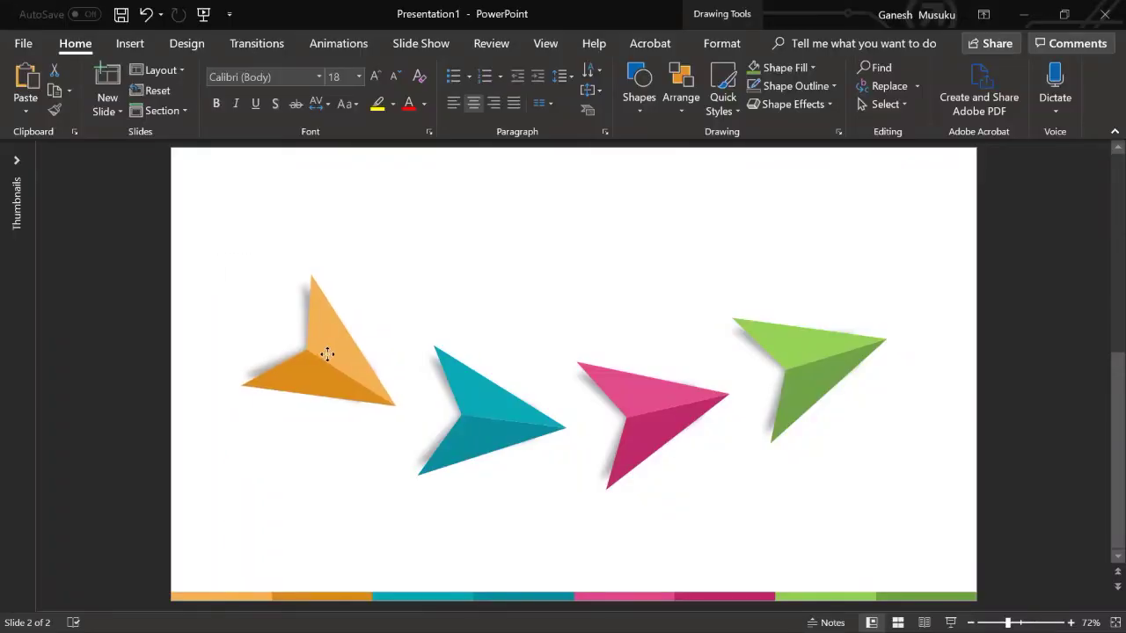
pyautogui.hotkey('ctrl', 'z')
pyautogui.moveTo(190, 218); pyautogui.dragTo(239, 352)
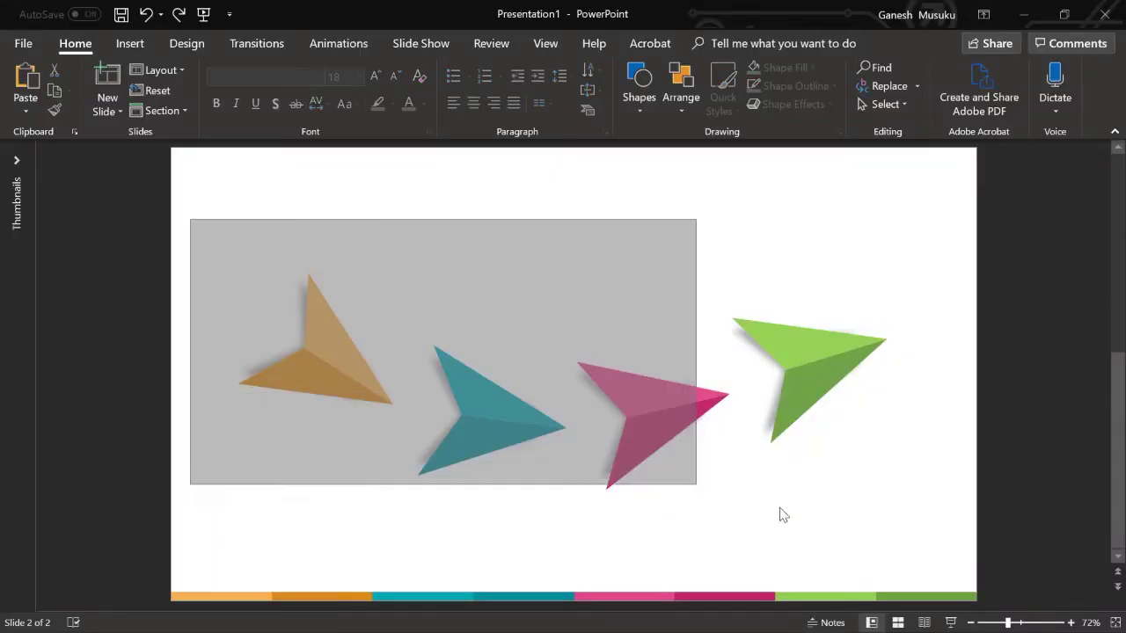
pyautogui.click(845, 344)
pyautogui.moveTo(777, 244); pyautogui.dragTo(756, 249)
pyautogui.moveTo(478, 460); pyautogui.dragTo(494, 444)
pyautogui.click(651, 414)
pyautogui.click(348, 361)
pyautogui.moveTo(349, 360); pyautogui.dragTo(360, 358)
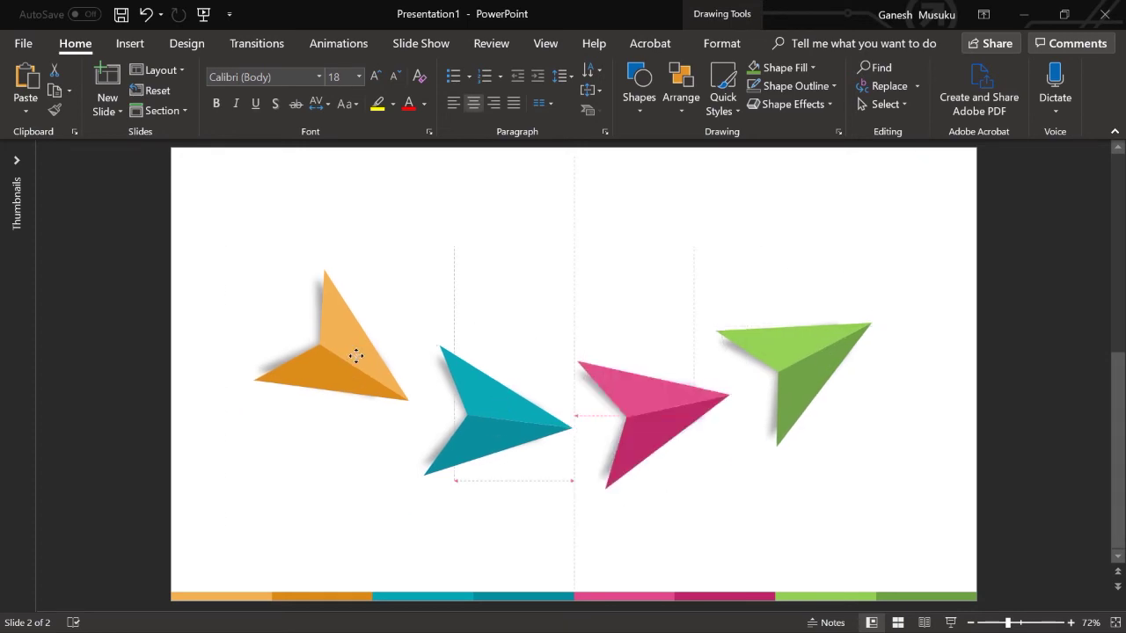
pyautogui.click(214, 243)
# Step: Group all four arrows, rotate the set slightly, adjust the green arrow, and move everything up
pyautogui.moveTo(153, 218); pyautogui.dragTo(974, 531)
pyautogui.hotkey('ctrl', 'g')
pyautogui.moveTo(573, 239); pyautogui.dragTo(566, 239)
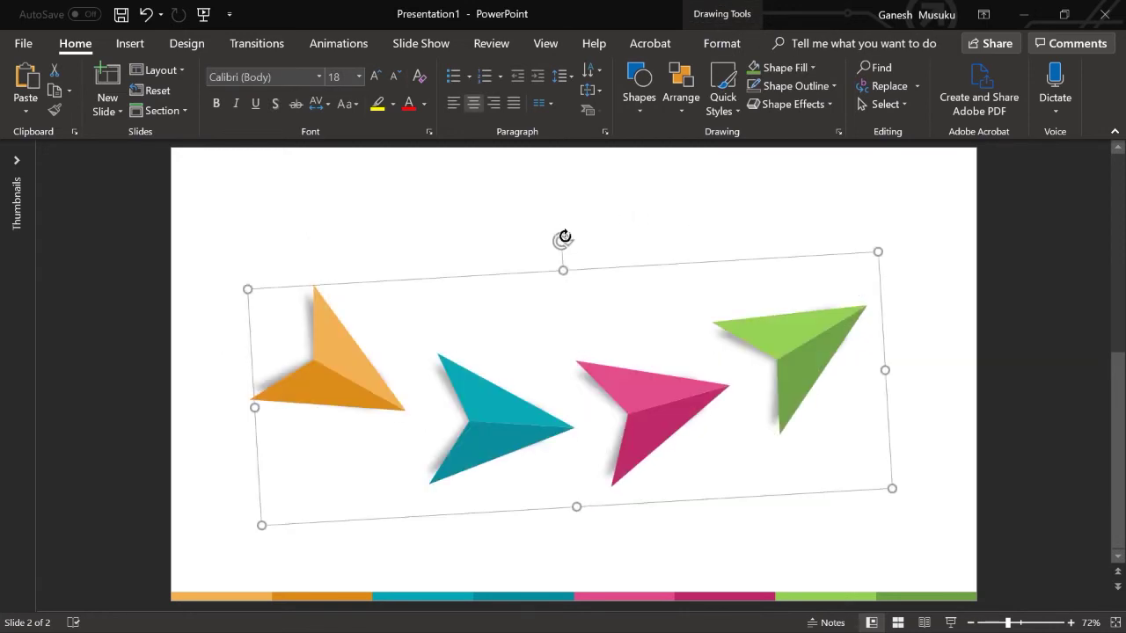
pyautogui.click(566, 238)
pyautogui.click(807, 349)
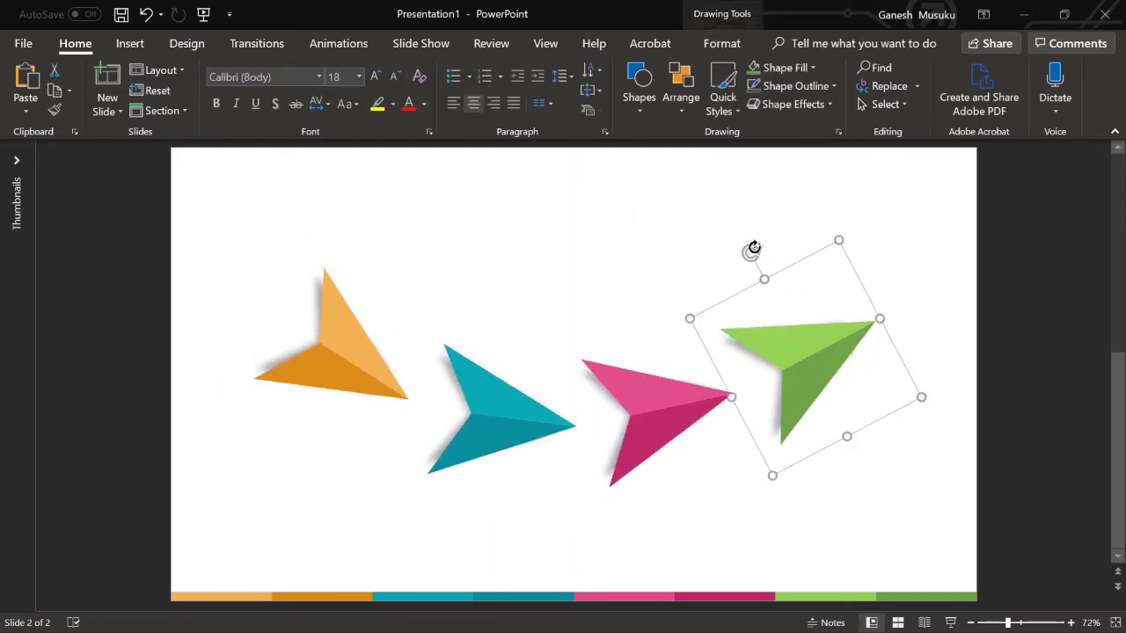
pyautogui.moveTo(806, 349); pyautogui.dragTo(805, 343)
pyautogui.click(932, 470)
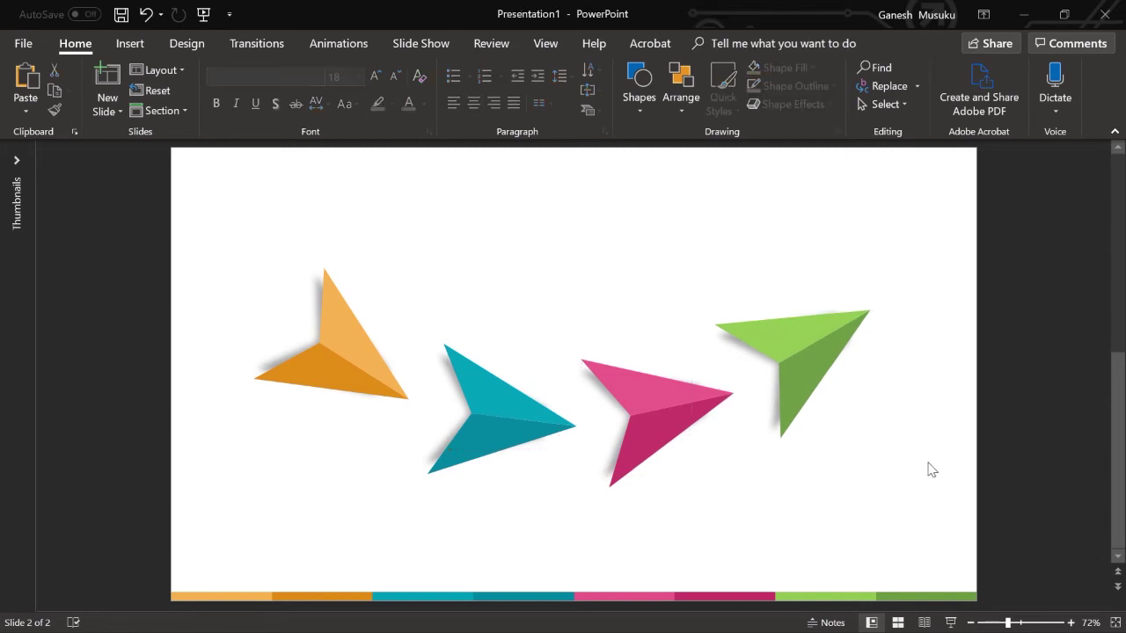
pyautogui.moveTo(178, 218); pyautogui.dragTo(924, 519)
pyautogui.moveTo(819, 348); pyautogui.dragTo(826, 327)
# Step: Paste the bold 'Lorem Ipsum' heading from lipsum.com beneath the orange arrow at 12 pt
pyautogui.press('Escape')
pyautogui.click(807, 319)
pyautogui.click(848, 516)
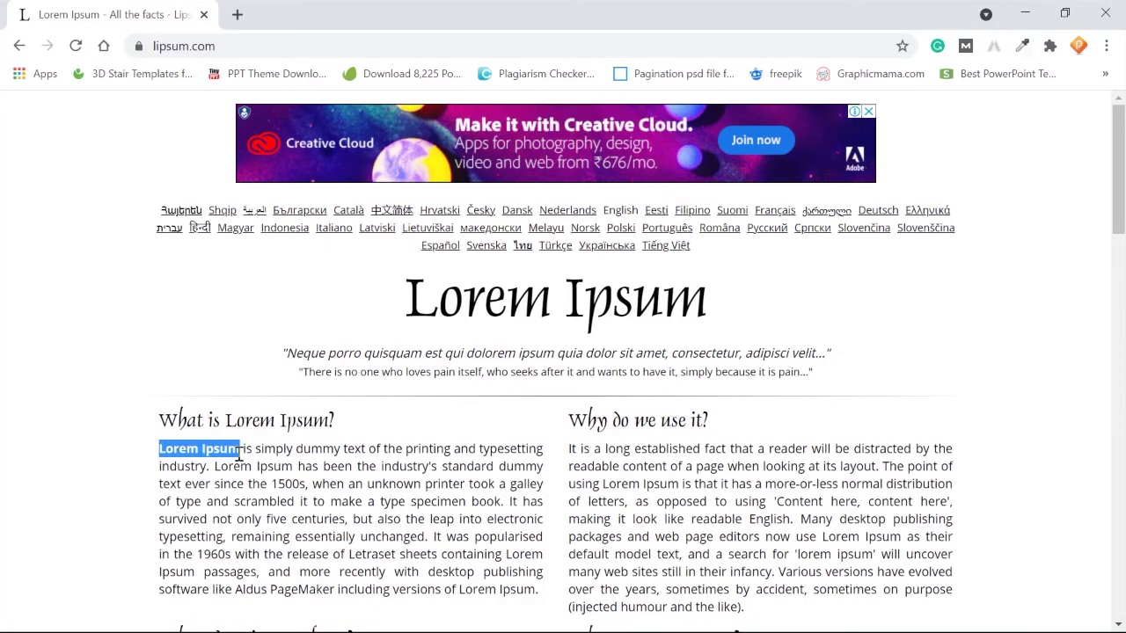
pyautogui.hotkey('ctrl', 'c')
pyautogui.hotkey('alt', 'Tab')
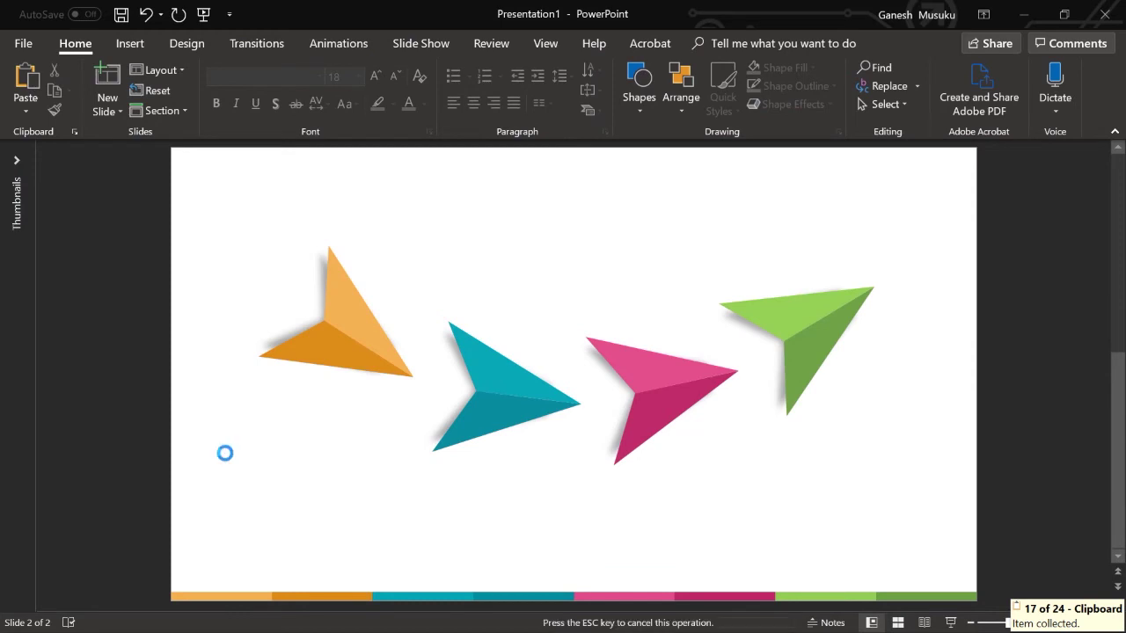
pyautogui.hotkey('ctrl', 'v')
pyautogui.moveTo(607, 385); pyautogui.dragTo(374, 420)
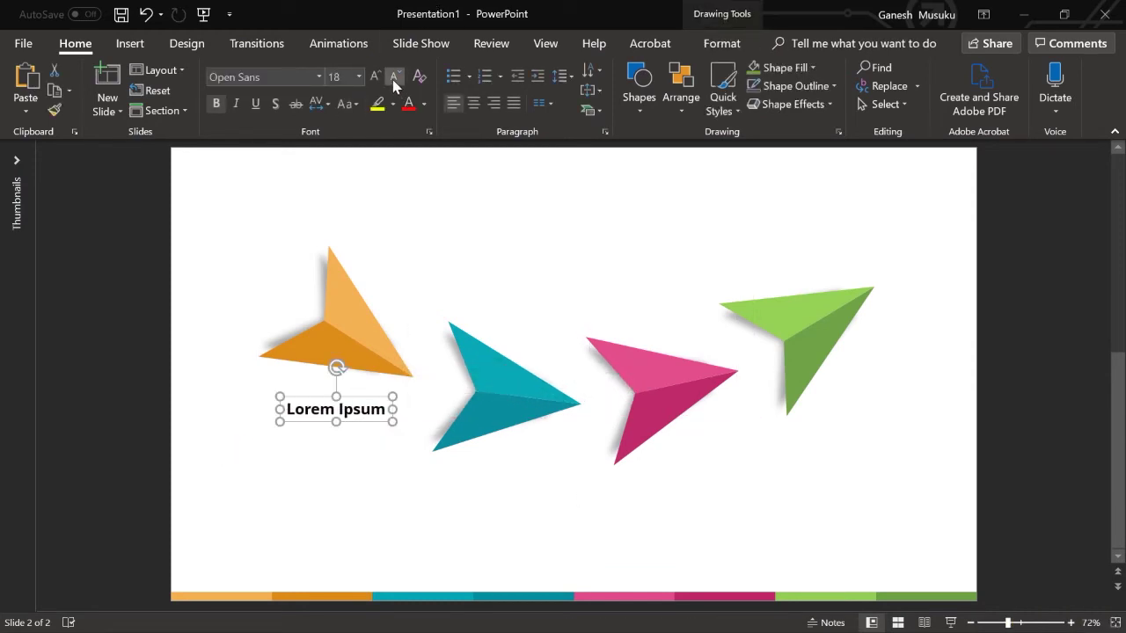
pyautogui.click(394, 81)
pyautogui.click(394, 81)
pyautogui.click(394, 81)
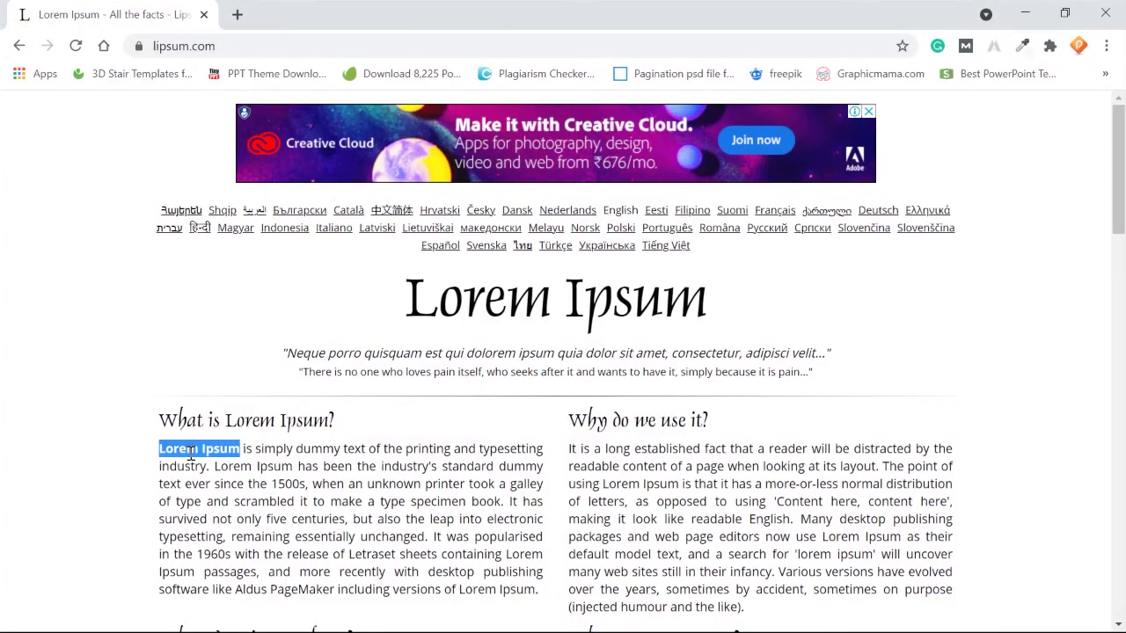
# Step: Copy the first Lorem Ipsum sentence from lipsum.com
pyautogui.moveTo(201, 473); pyautogui.dragTo(161, 449)
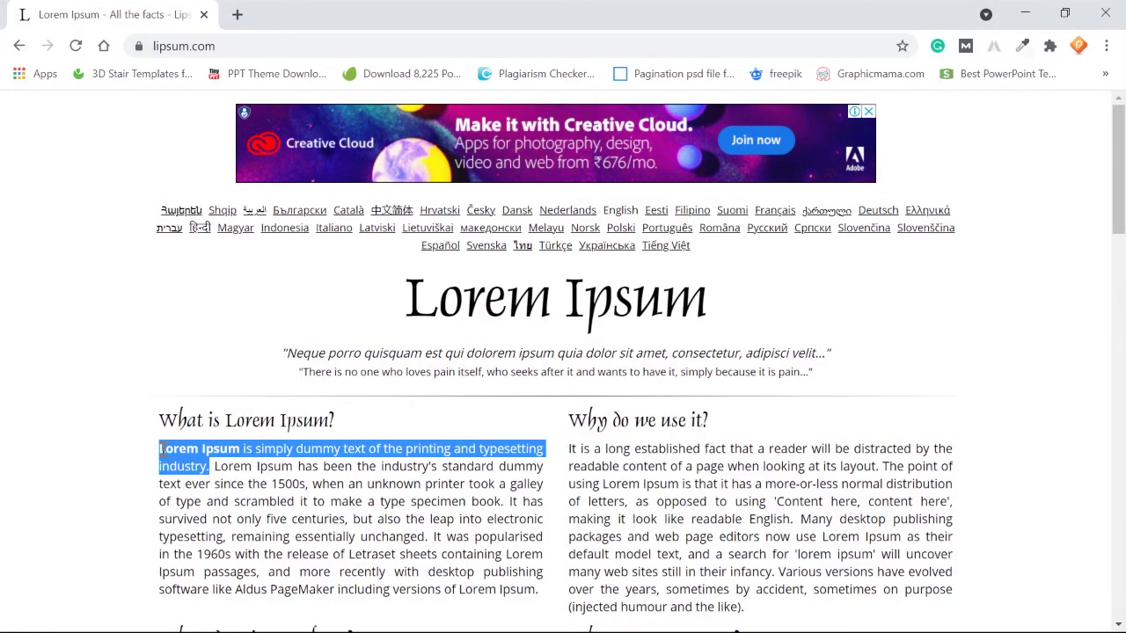
pyautogui.rightClick(161, 450)
pyautogui.click(204, 464)
pyautogui.hotkey('alt', 'Tab')
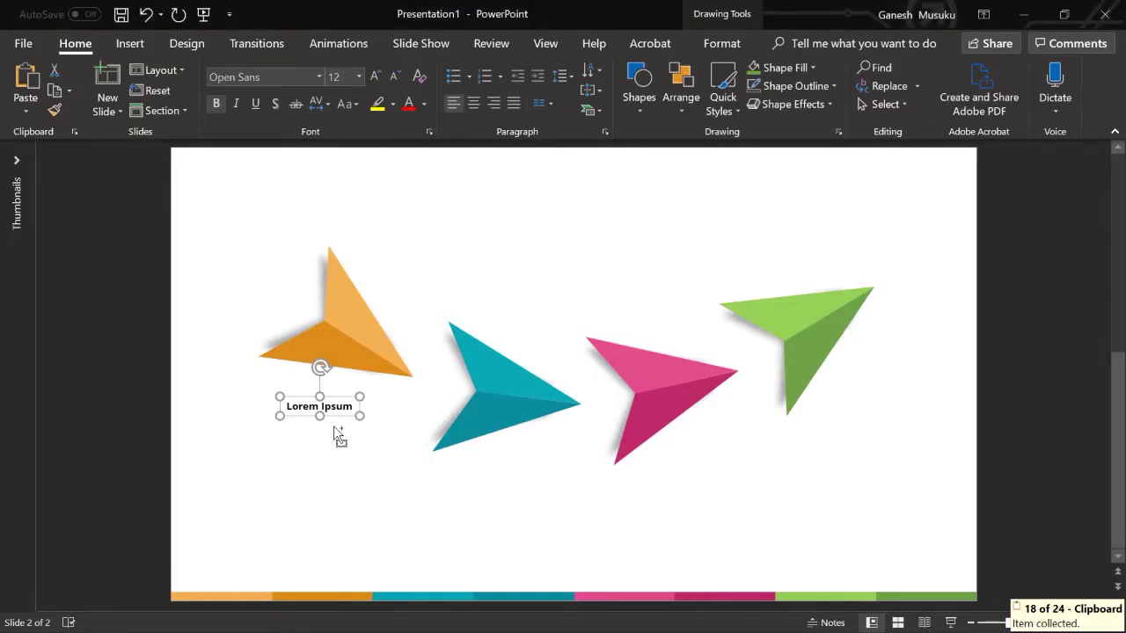
# Step: Add the sentence as plain, non-bold 10 pt body text in a narrow box below the heading
pyautogui.moveTo(337, 436); pyautogui.dragTo(300, 432)
pyautogui.hotkey('ctrl', 'v')
pyautogui.click(788, 457)
pyautogui.click(832, 506)
pyautogui.tripleClick(289, 431)
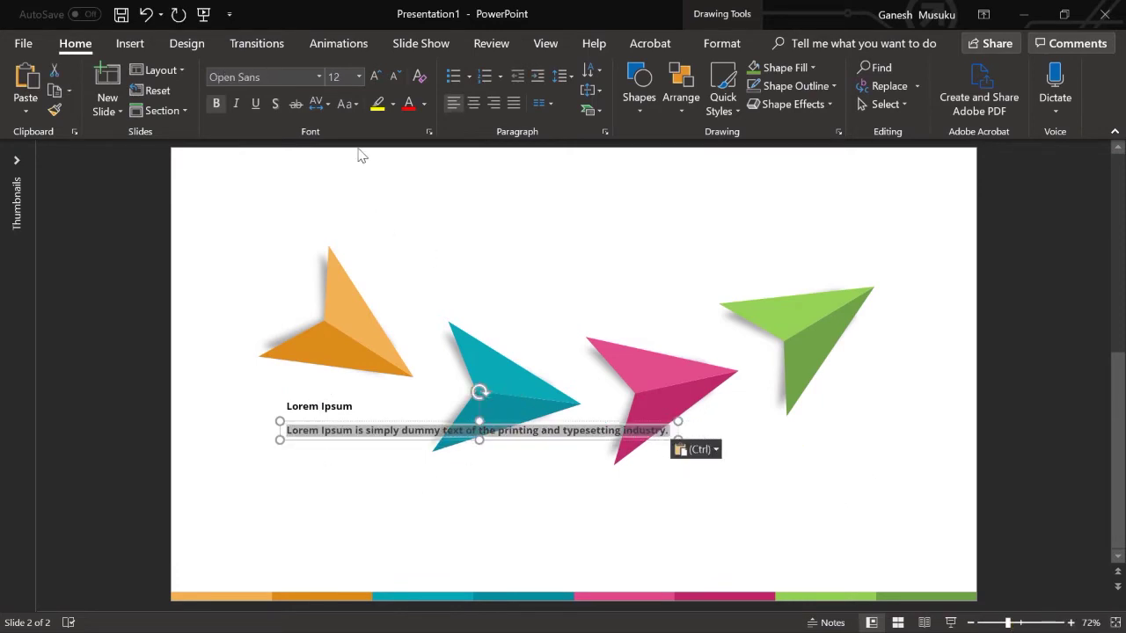
pyautogui.click(236, 103)
pyautogui.click(395, 78)
pyautogui.click(393, 79)
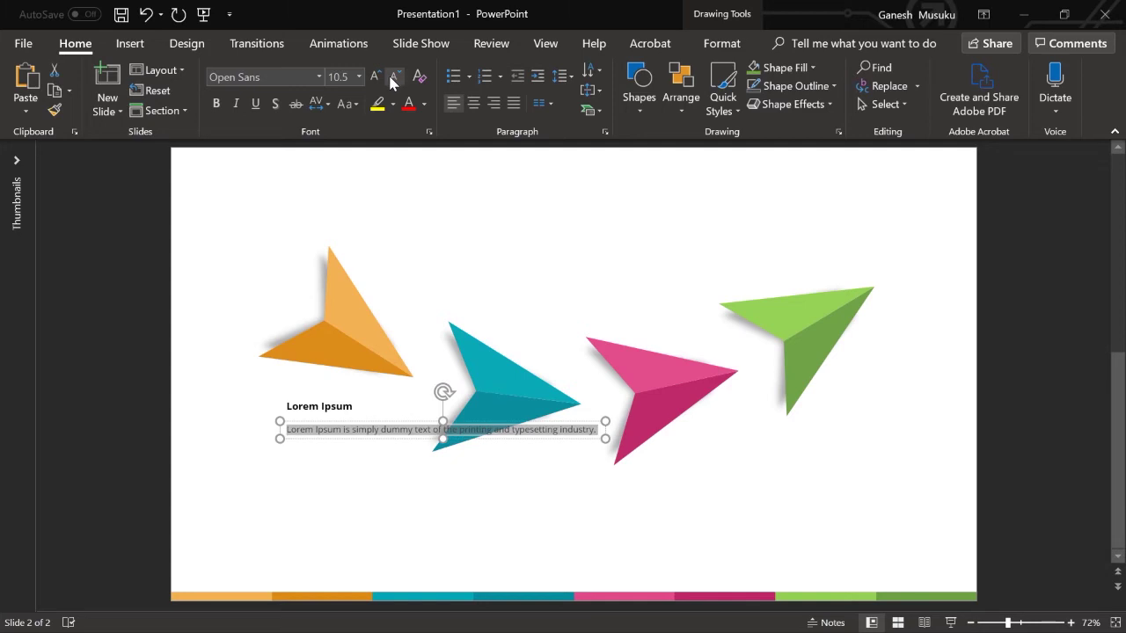
pyautogui.click(395, 77)
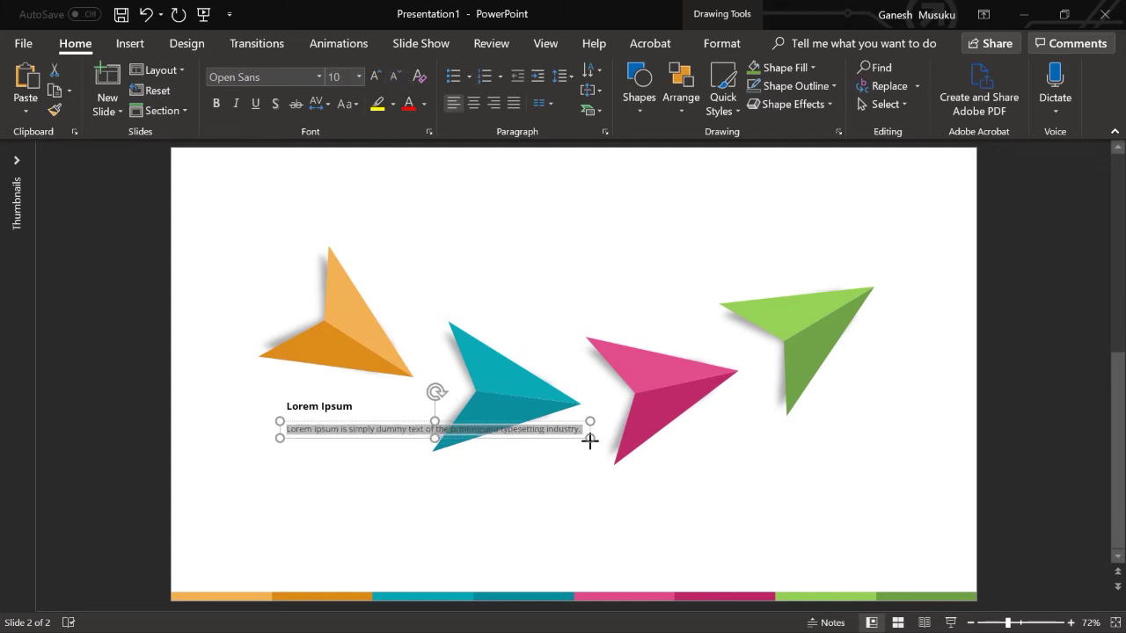
pyautogui.moveTo(589, 439)
pyautogui.mouseDown()
pyautogui.moveTo(387, 472)
pyautogui.moveTo(385, 447)
pyautogui.mouseUp()
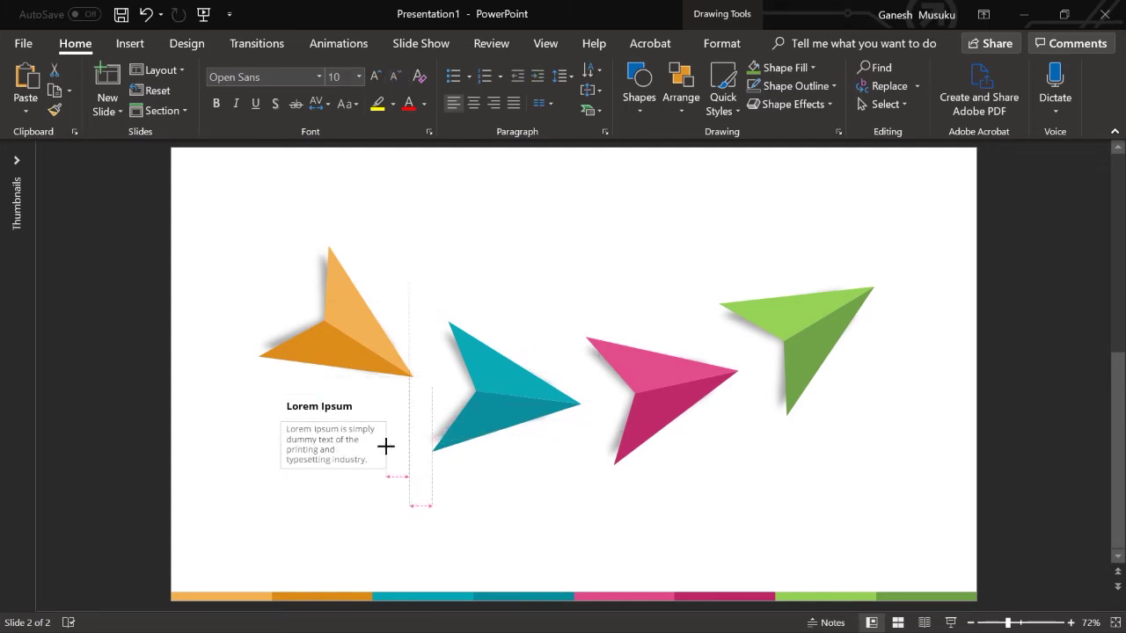
# Step: Move the body up, set the title to 14 pt, and position the caption under the orange arrow
pyautogui.click(306, 408)
pyautogui.click(340, 434)
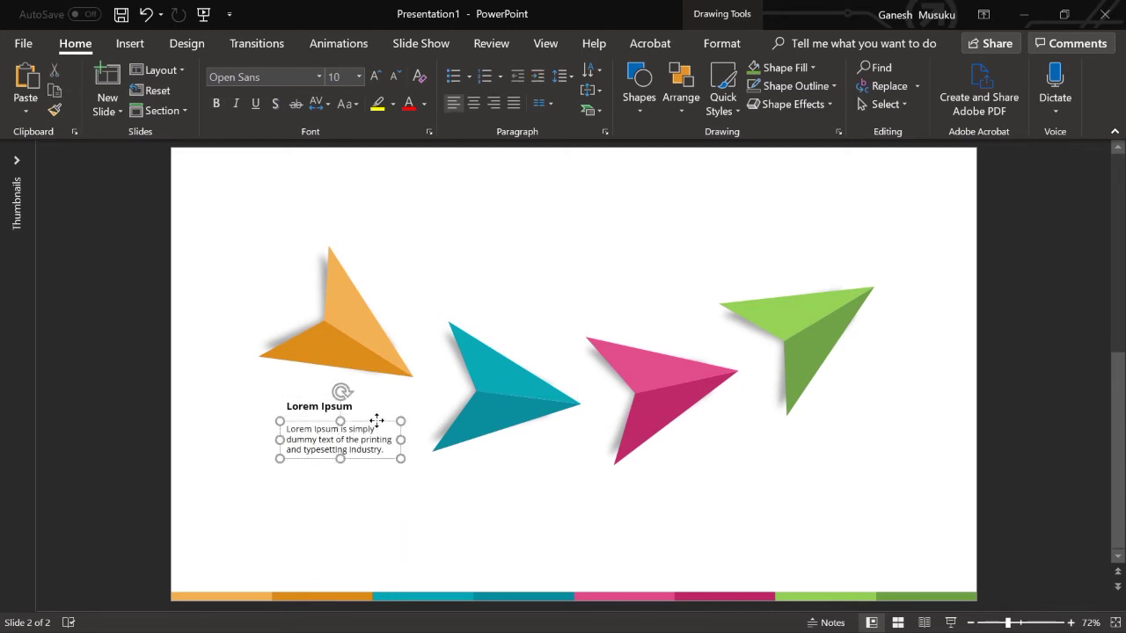
pyautogui.moveTo(377, 422); pyautogui.dragTo(377, 417)
pyautogui.tripleClick(318, 406)
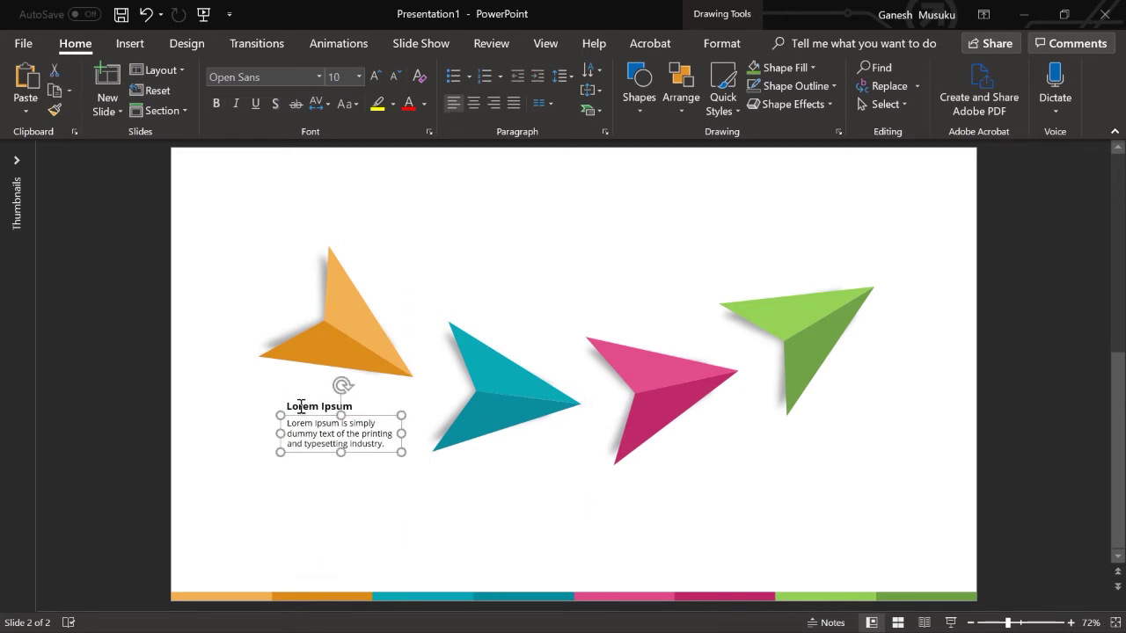
pyautogui.click(383, 76)
pyautogui.click(396, 475)
pyautogui.click(334, 453)
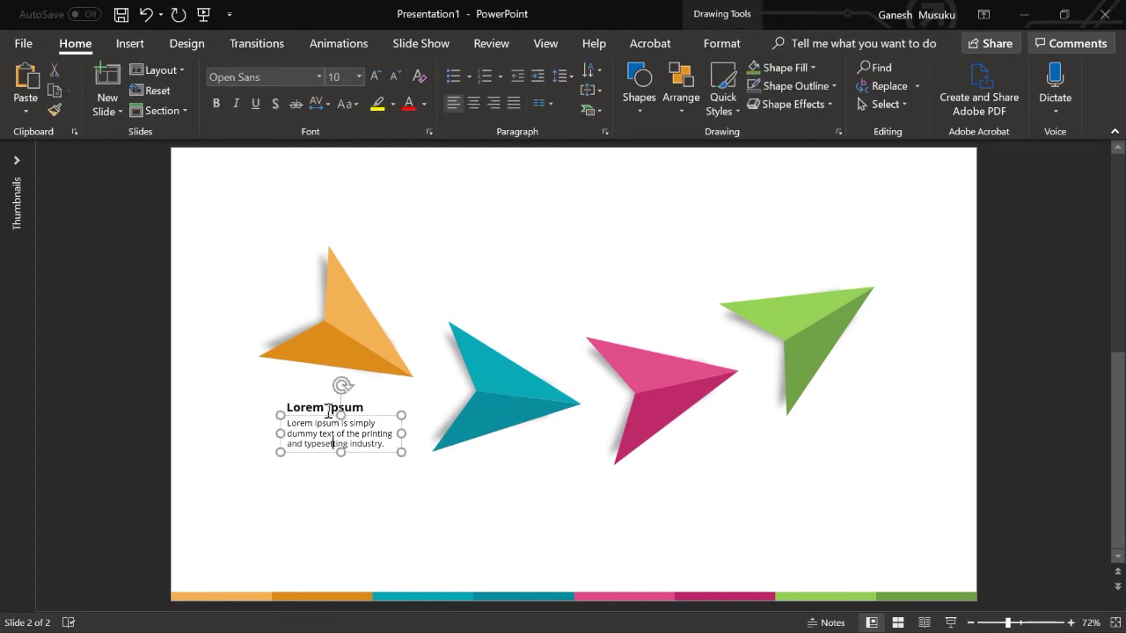
pyautogui.moveTo(384, 415)
pyautogui.mouseDown()
pyautogui.moveTo(358, 421)
pyautogui.moveTo(361, 406)
pyautogui.mouseUp()
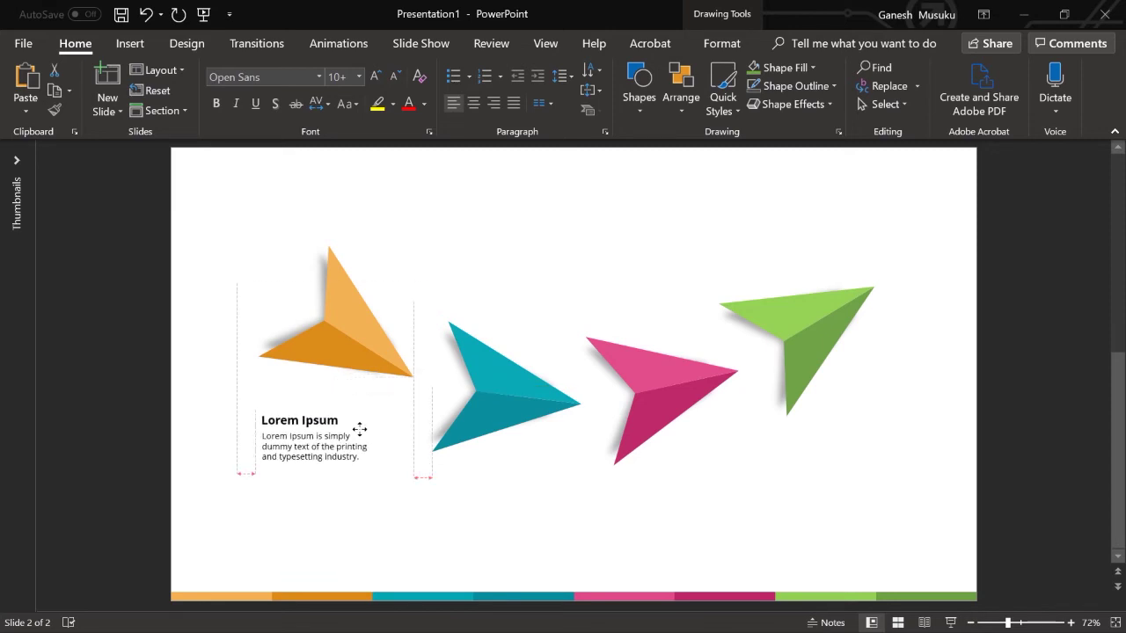
pyautogui.moveTo(360, 406); pyautogui.dragTo(364, 418)
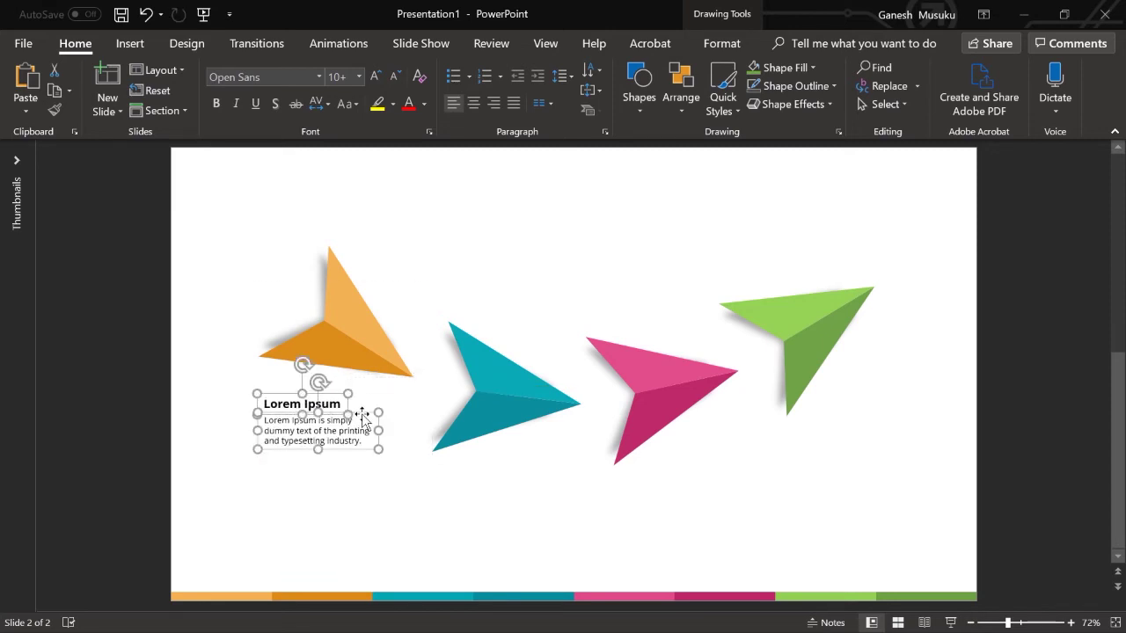
# Step: Colour the Lorem Ipsum title orange using the Eyedropper on the orange arrow
pyautogui.click(314, 404)
pyautogui.tripleClick(314, 404)
pyautogui.click(423, 104)
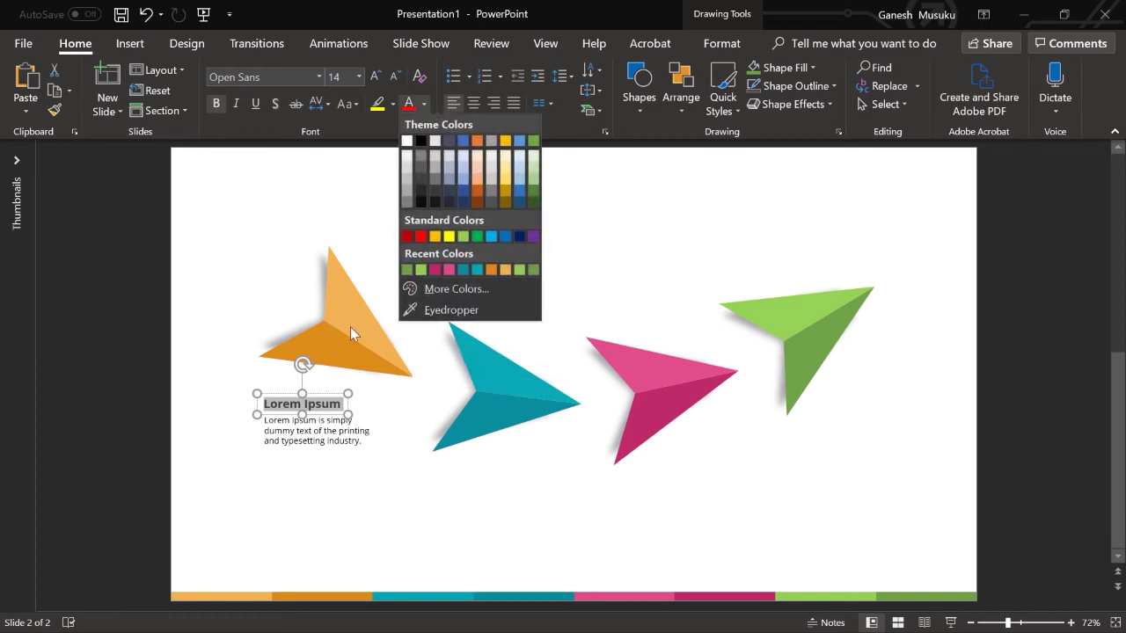
pyautogui.click(450, 309)
pyautogui.click(348, 349)
pyautogui.click(221, 402)
pyautogui.moveTo(201, 384); pyautogui.dragTo(402, 507)
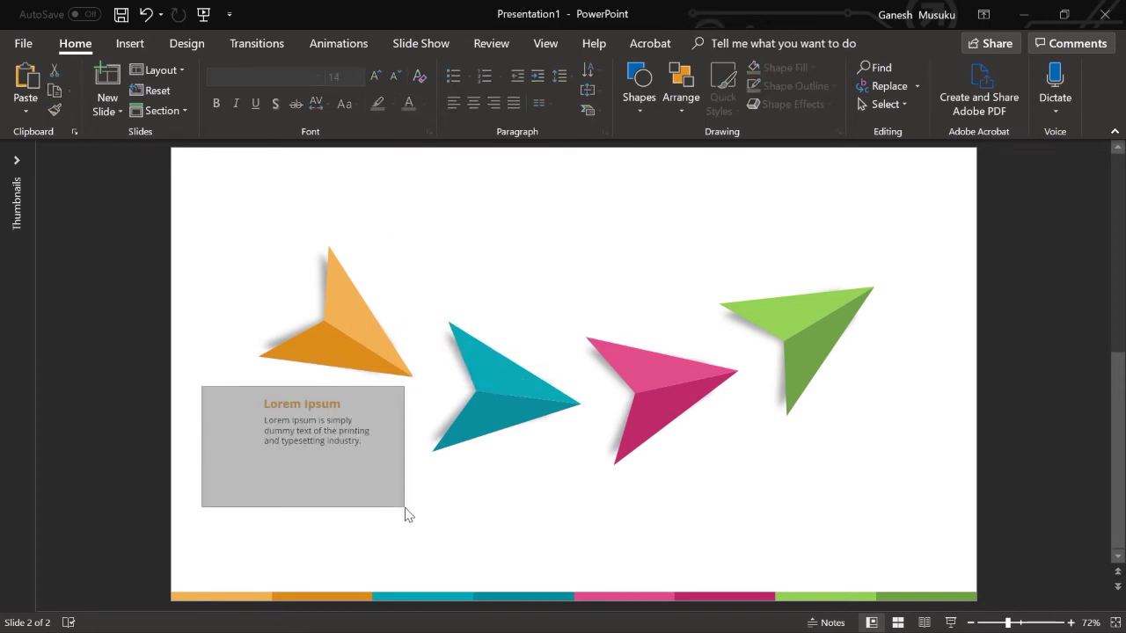
# Step: Group the caption's title and body, then place copies by the teal, pink and green arrows
pyautogui.hotkey('ctrl', 'g')
pyautogui.moveTo(363, 464)
pyautogui.mouseDown()
pyautogui.moveTo(539, 544)
pyautogui.moveTo(762, 515)
pyautogui.mouseUp()
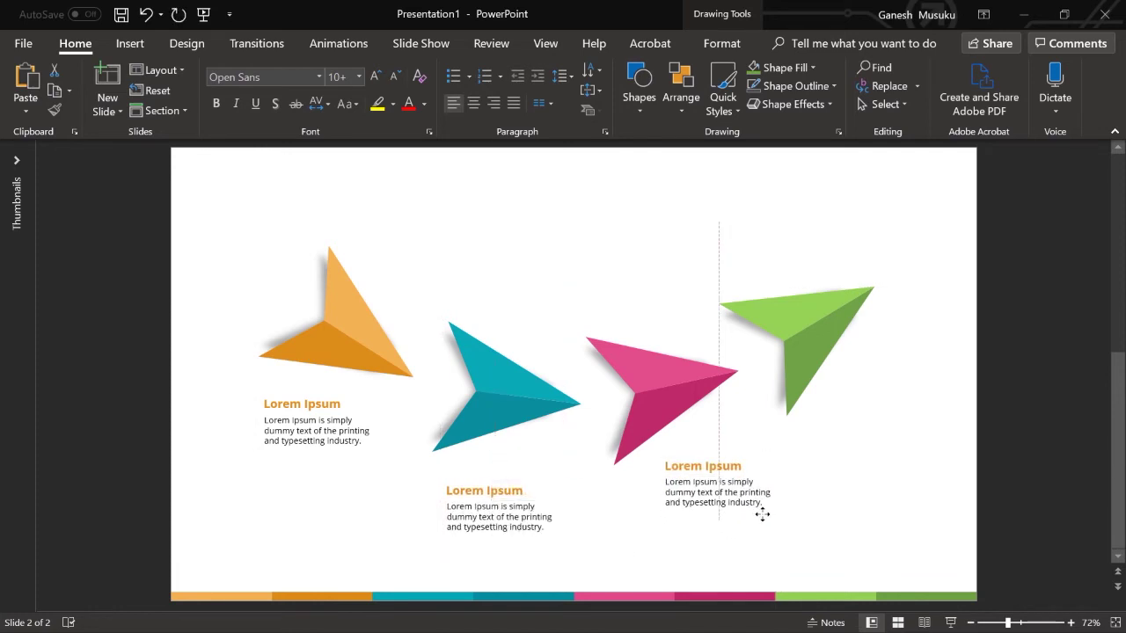
pyautogui.moveTo(762, 515)
pyautogui.mouseDown()
pyautogui.moveTo(802, 436)
pyautogui.moveTo(935, 432)
pyautogui.mouseUp()
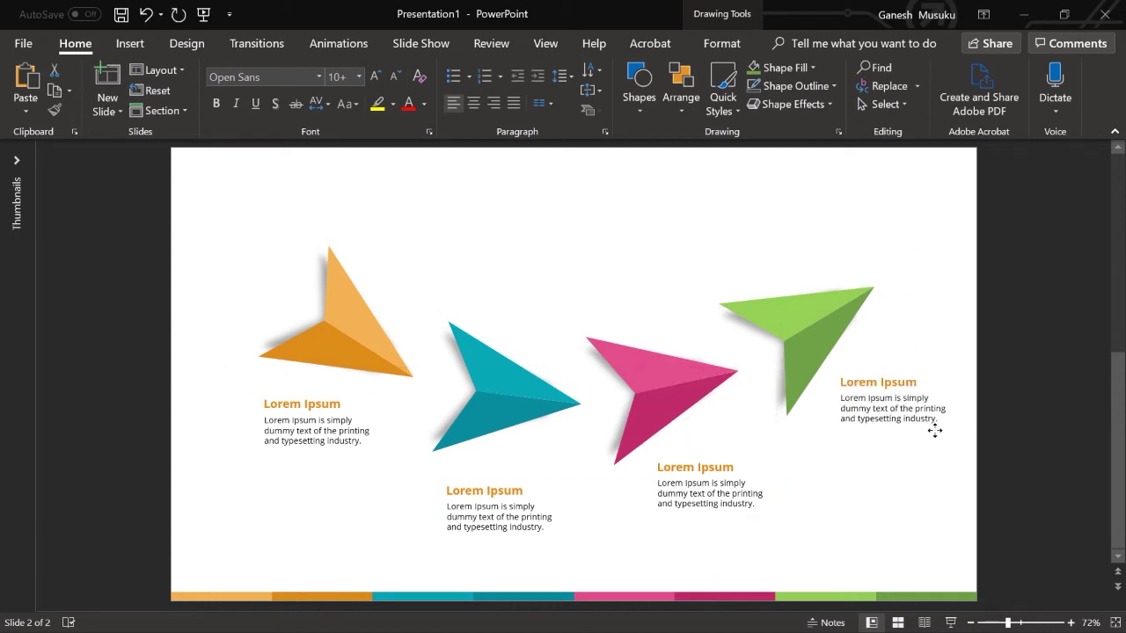
# Step: Eyedrop each arrow's colour onto the teal, pink and green caption titles
pyautogui.tripleClick(457, 492)
pyautogui.click(425, 103)
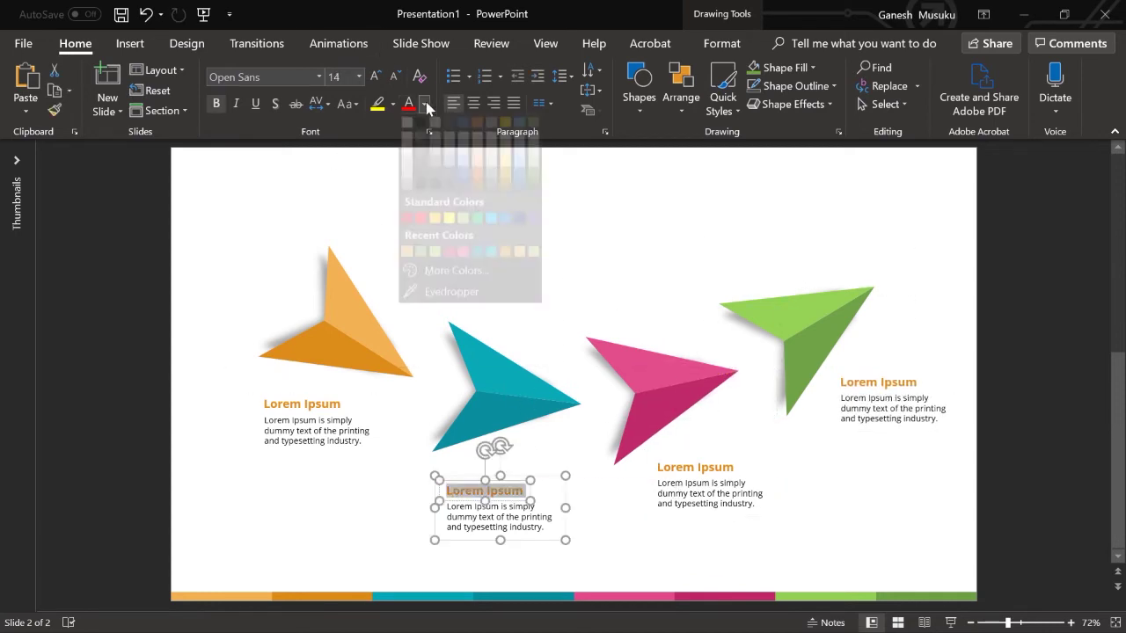
pyautogui.click(440, 307)
pyautogui.tripleClick(667, 468)
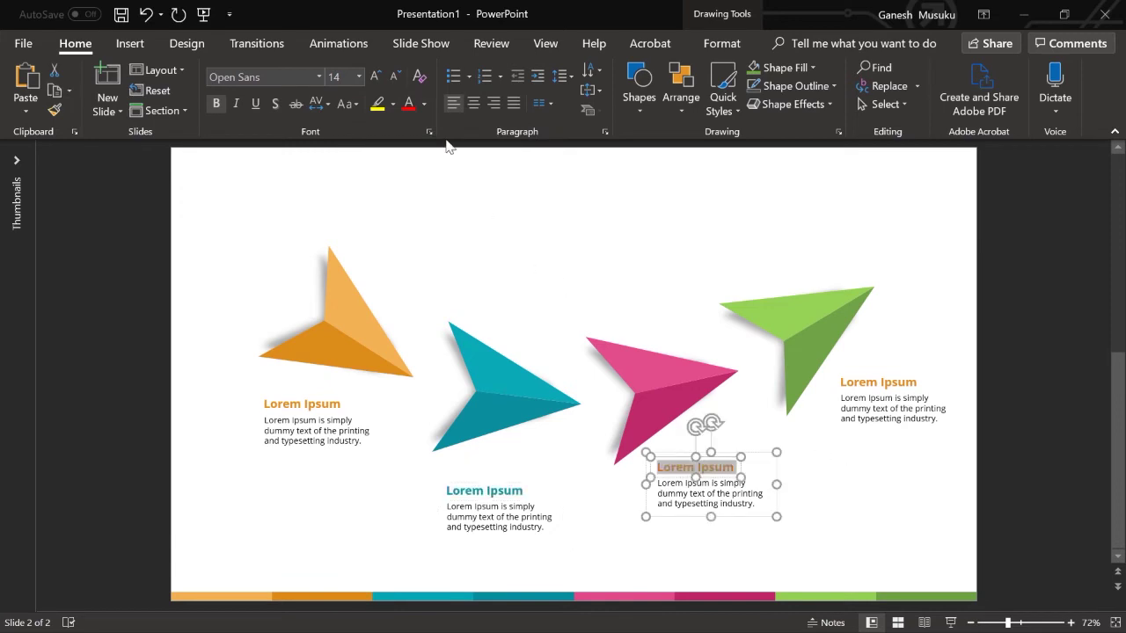
pyautogui.click(424, 103)
pyautogui.click(440, 307)
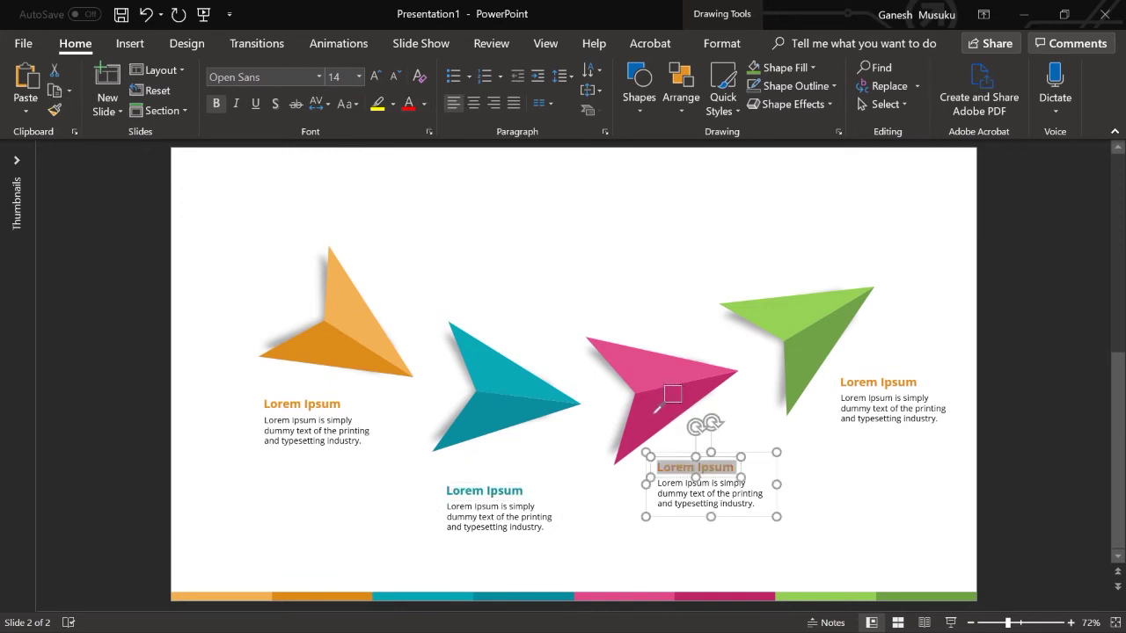
pyautogui.tripleClick(850, 380)
pyautogui.click(424, 104)
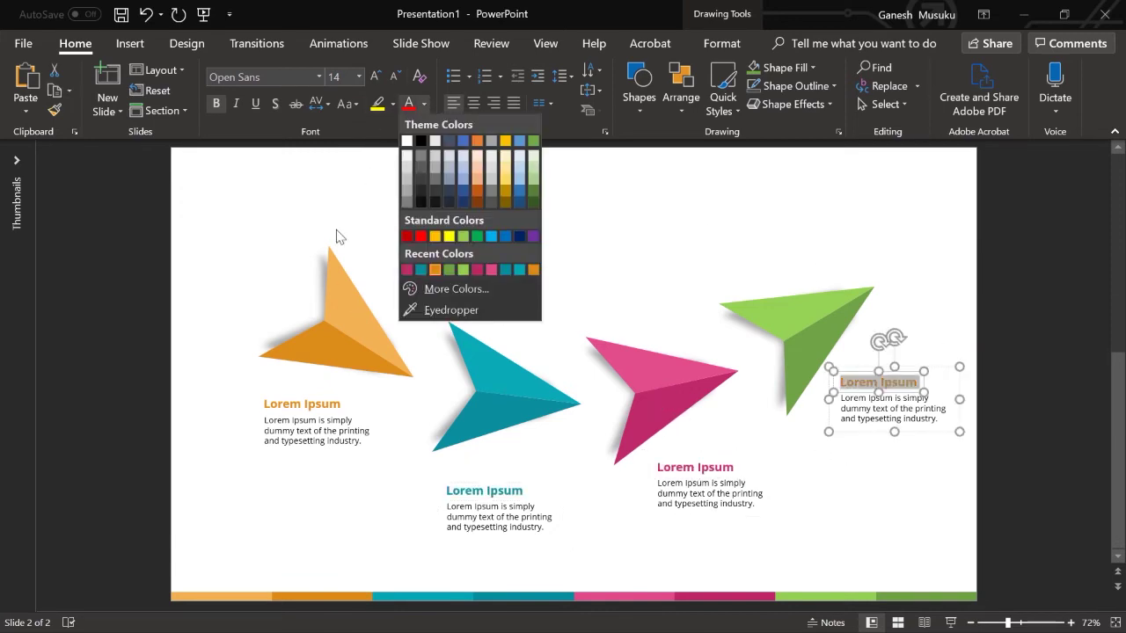
pyautogui.click(442, 307)
pyautogui.click(935, 322)
# Step: Shift the whole layout slightly up-left and align the green, orange and teal captions with their arrows
pyautogui.moveTo(97, 195); pyautogui.dragTo(1025, 571)
pyautogui.moveTo(922, 433); pyautogui.dragTo(910, 429)
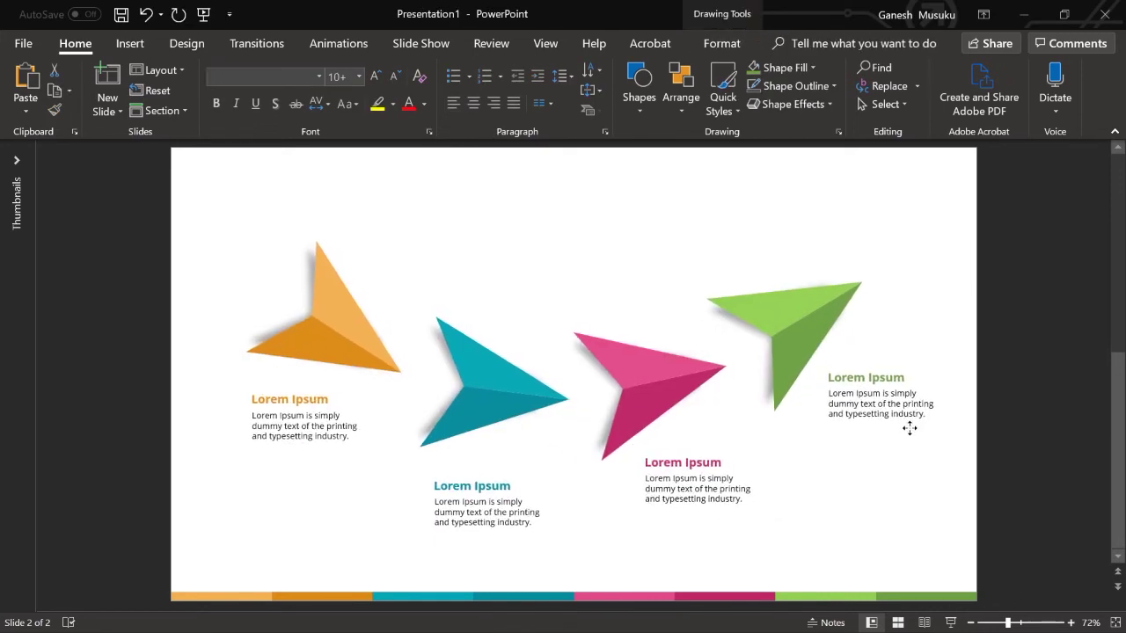
pyautogui.click(889, 539)
pyautogui.click(888, 414)
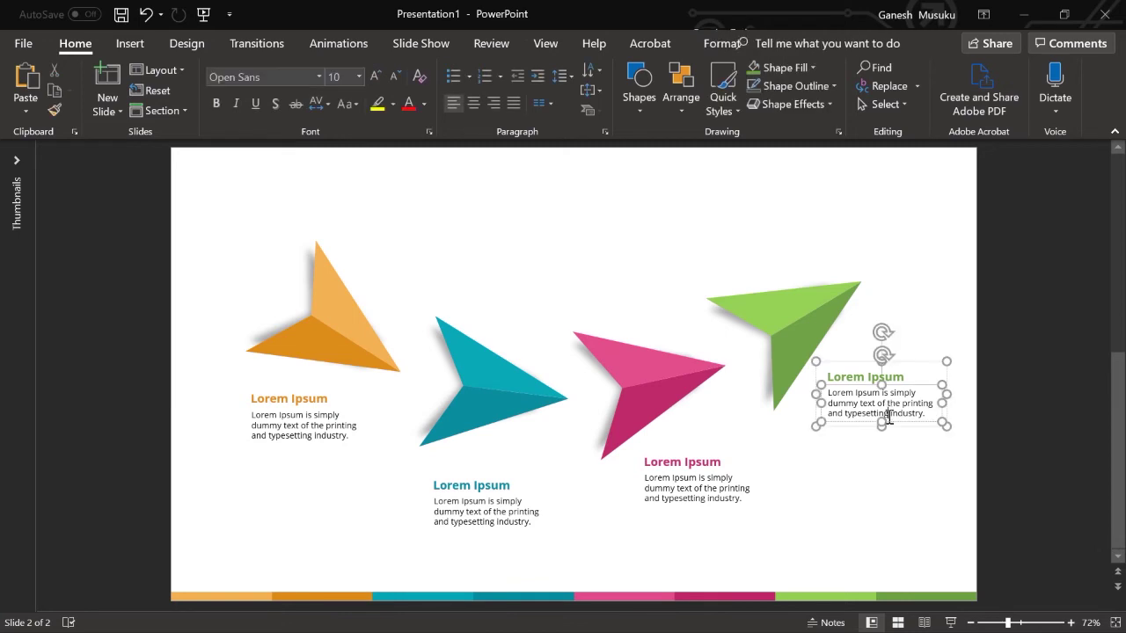
pyautogui.moveTo(899, 426); pyautogui.dragTo(903, 425)
pyautogui.click(332, 451)
pyautogui.moveTo(332, 451); pyautogui.dragTo(338, 440)
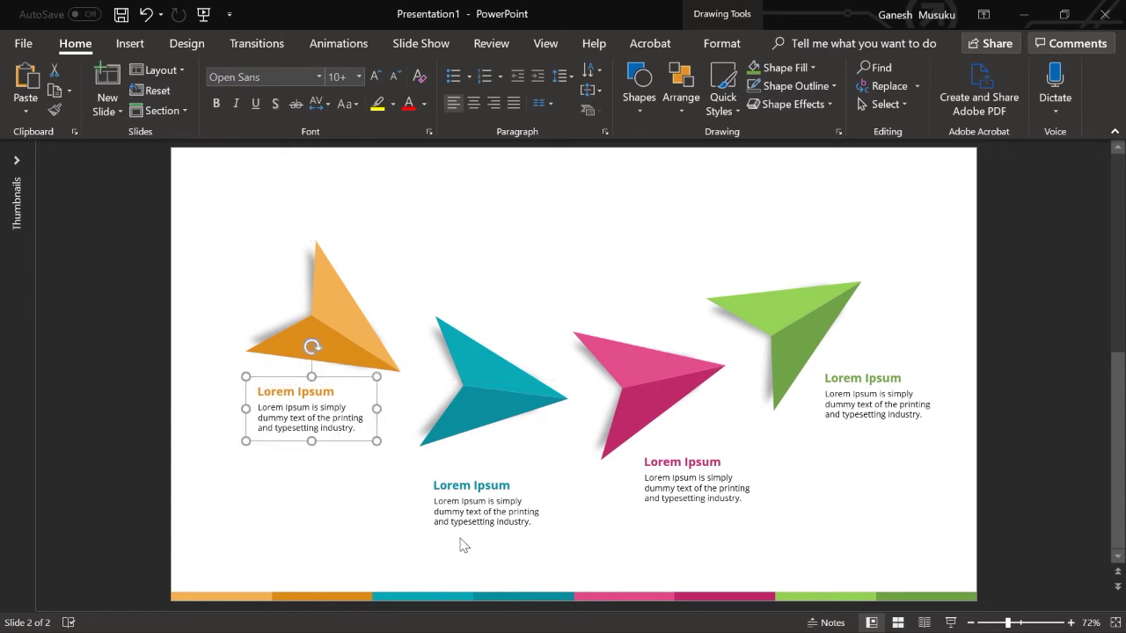
pyautogui.click(492, 524)
pyautogui.moveTo(519, 533); pyautogui.dragTo(520, 529)
pyautogui.click(887, 525)
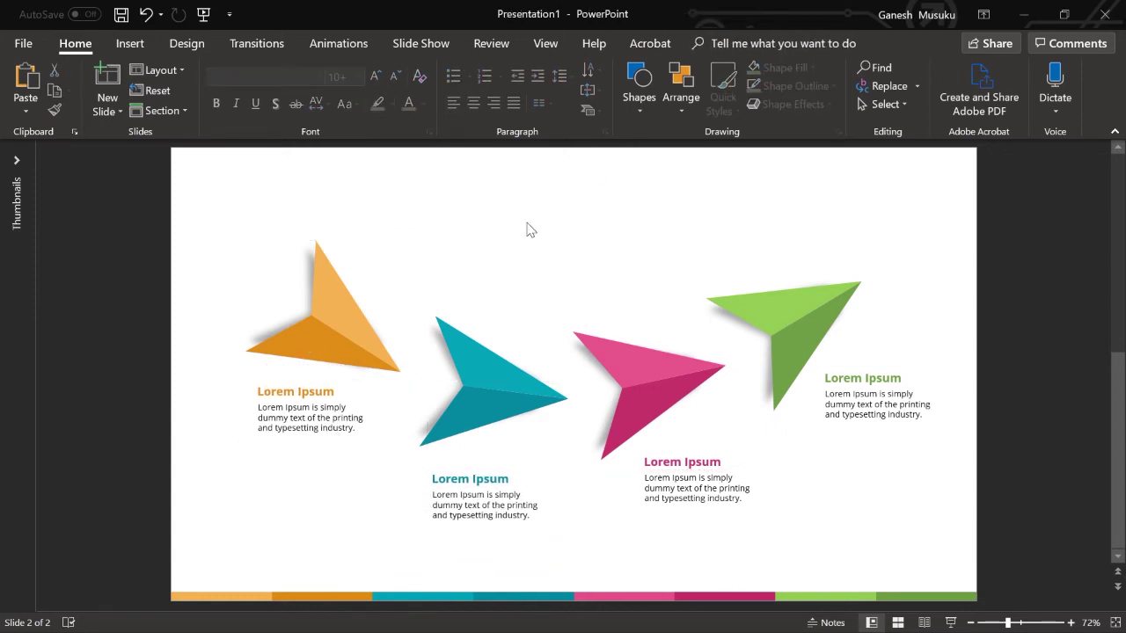
pyautogui.click(255, 393)
# Step: Copy a caption to the slide top and replace its text with 'ARROW INFOGRAPHICS'
pyautogui.moveTo(339, 447)
pyautogui.mouseDown()
pyautogui.moveTo(339, 227)
pyautogui.moveTo(547, 260)
pyautogui.moveTo(465, 224)
pyautogui.moveTo(710, 248)
pyautogui.mouseUp()
pyautogui.press('BackSpace')
pyautogui.write('ARROW INFOGRAPHICS')
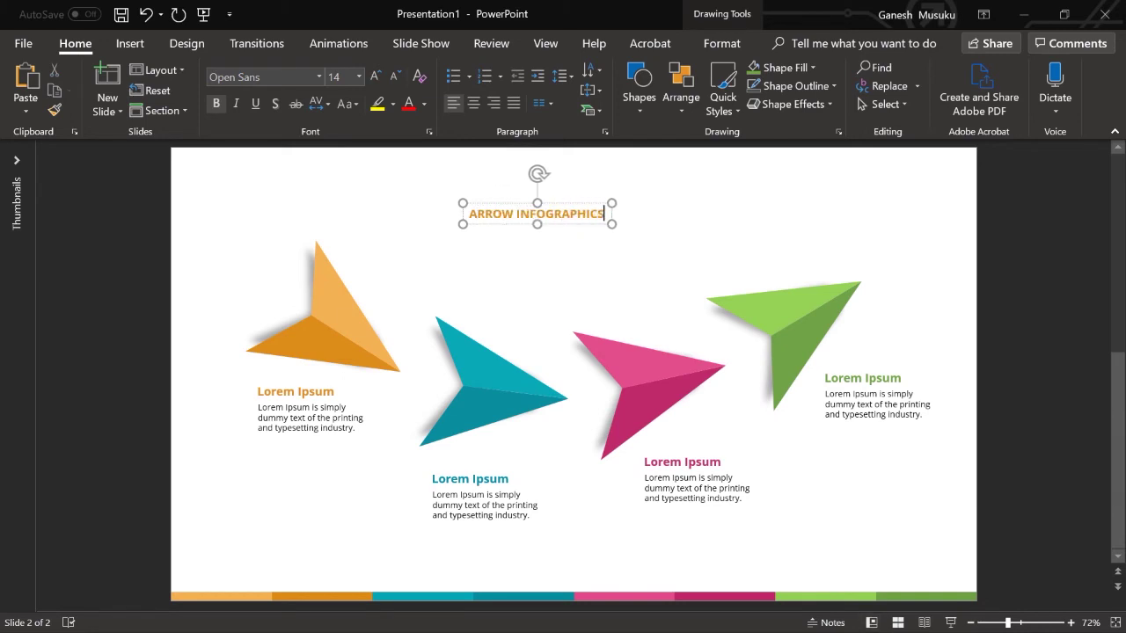
# Step: Make the ARROW INFOGRAPHICS heading black and enlarge it to 32 pt
pyautogui.hotkey('ctrl', 'a')
pyautogui.click(424, 104)
pyautogui.click(421, 145)
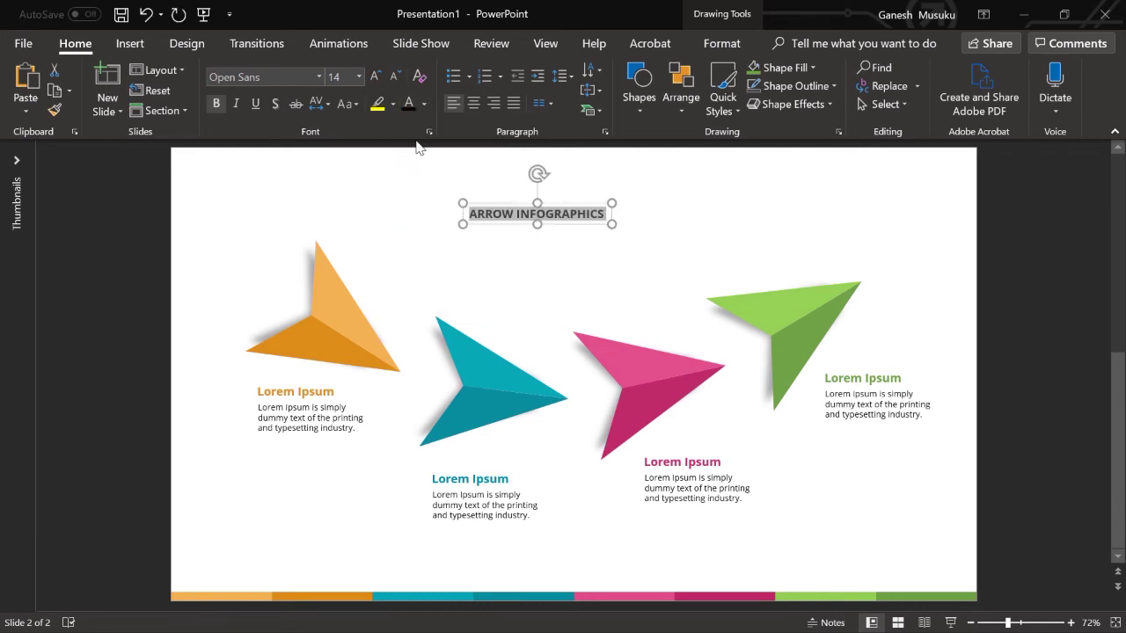
pyautogui.click(374, 76)
pyautogui.click(373, 77)
pyautogui.click(374, 77)
pyautogui.click(374, 76)
pyautogui.click(374, 76)
pyautogui.click(374, 77)
pyautogui.click(235, 103)
pyautogui.click(236, 103)
pyautogui.moveTo(677, 244)
pyautogui.mouseDown()
pyautogui.moveTo(634, 244)
pyautogui.moveTo(644, 218)
pyautogui.mouseUp()
pyautogui.hotkey('ctrl', 'z')
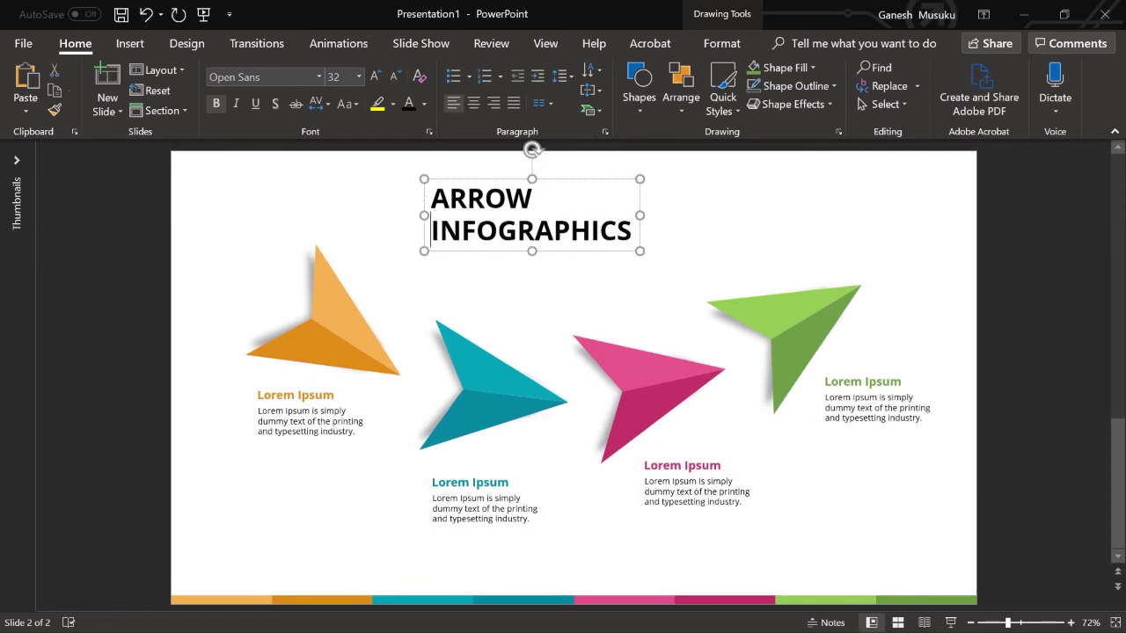
# Step: Centre the heading lines and set INFOGRAPHICS to regular-weight Open Sans Light
pyautogui.tripleClick(440, 199)
pyautogui.click(472, 104)
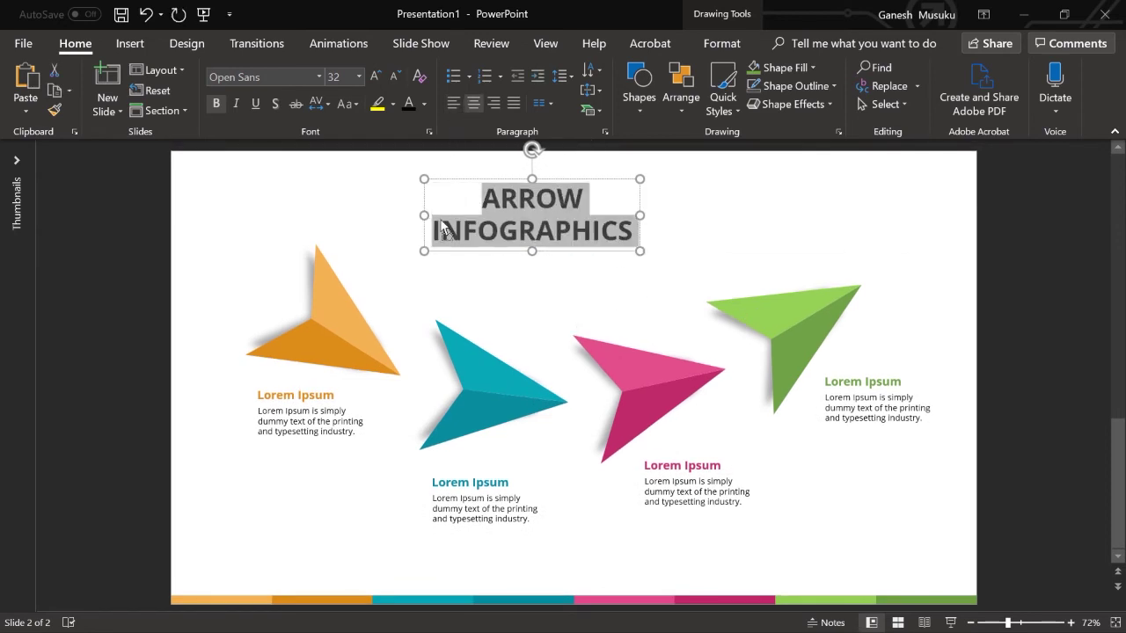
pyautogui.click(218, 104)
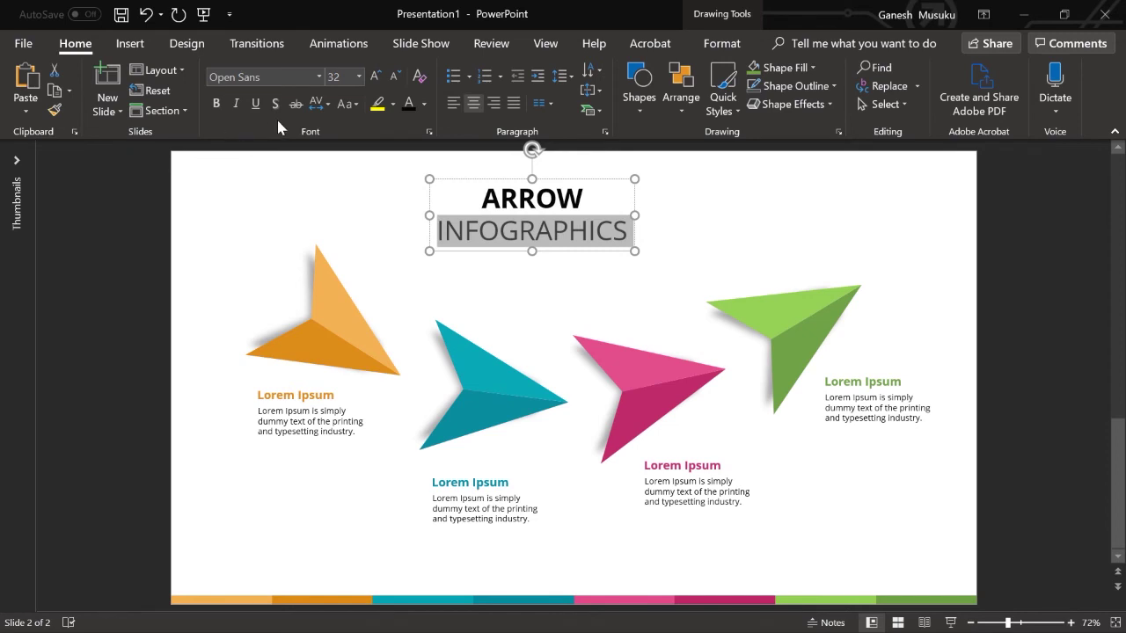
pyautogui.click(276, 77)
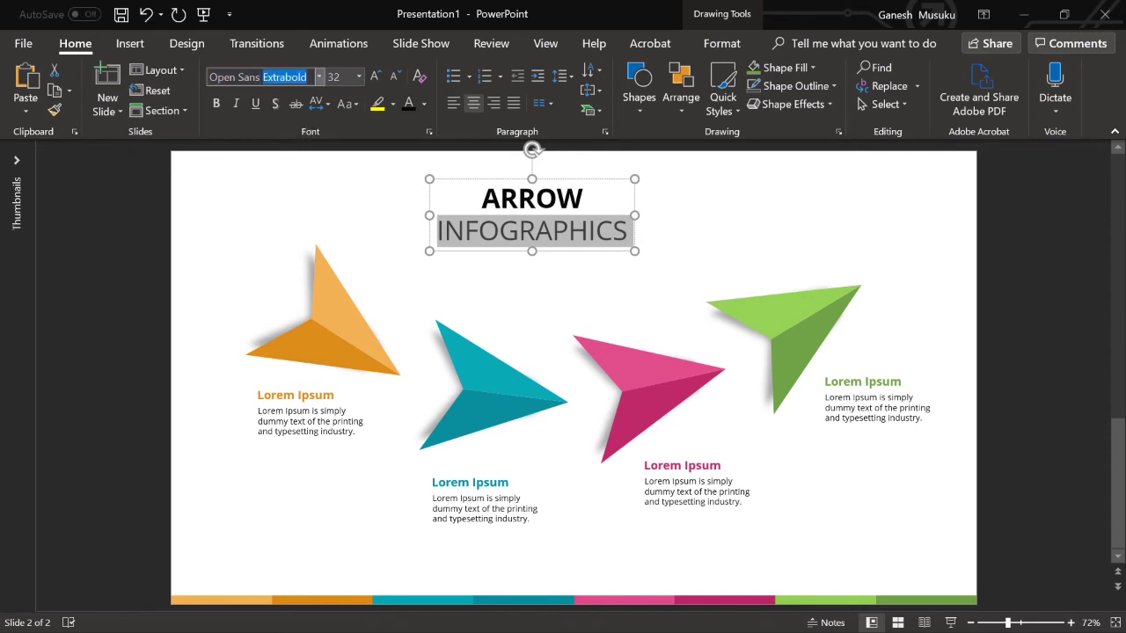
pyautogui.write('L')
pyautogui.press('Return')
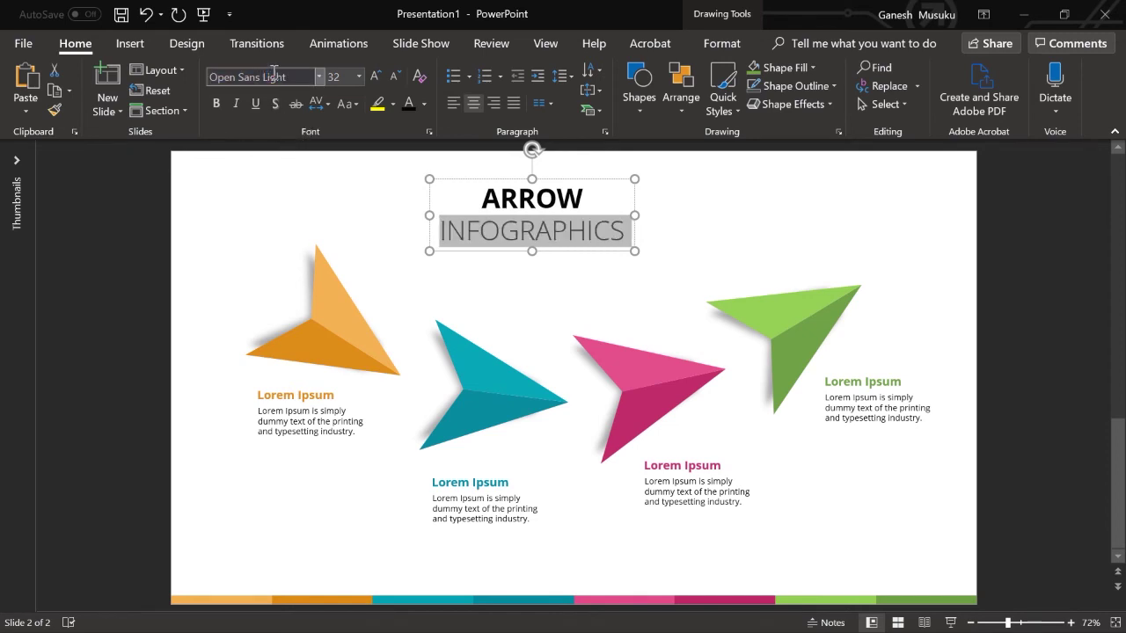
# Step: Enlarge the heading text and adjust the heading's vertical position
pyautogui.click(744, 271)
pyautogui.moveTo(569, 252); pyautogui.dragTo(605, 284)
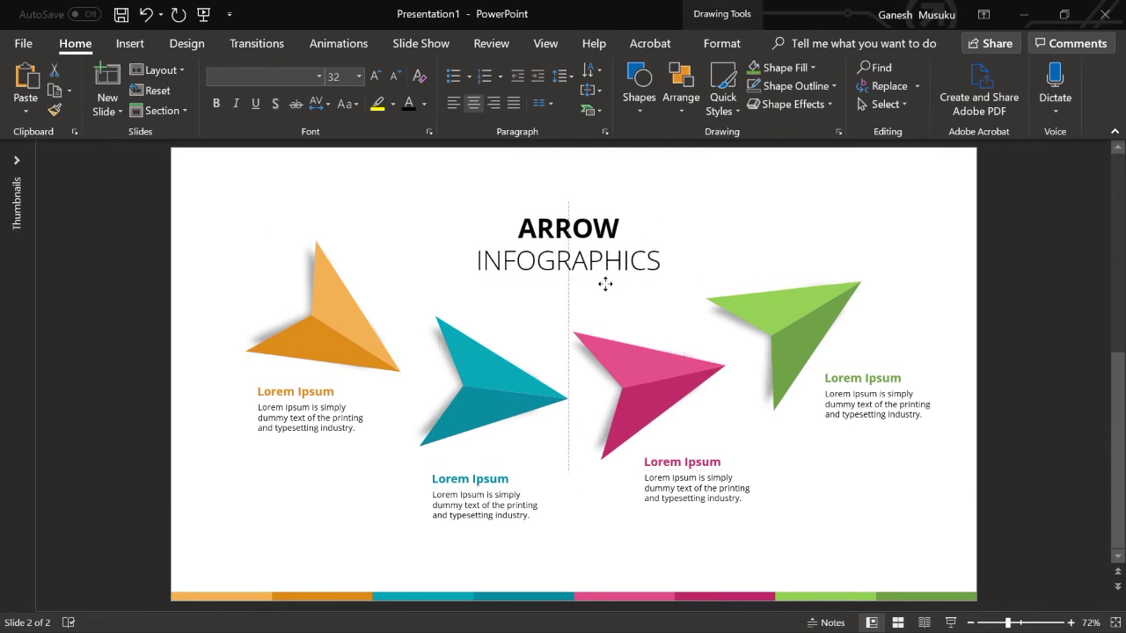
pyautogui.click(374, 75)
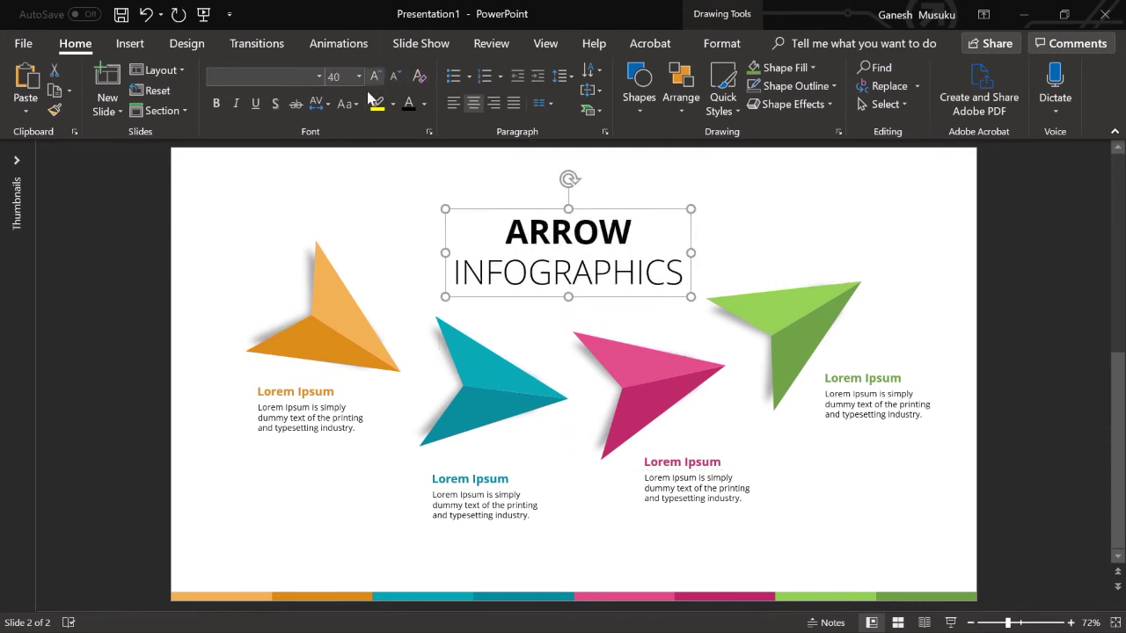
pyautogui.moveTo(605, 210); pyautogui.dragTo(606, 184)
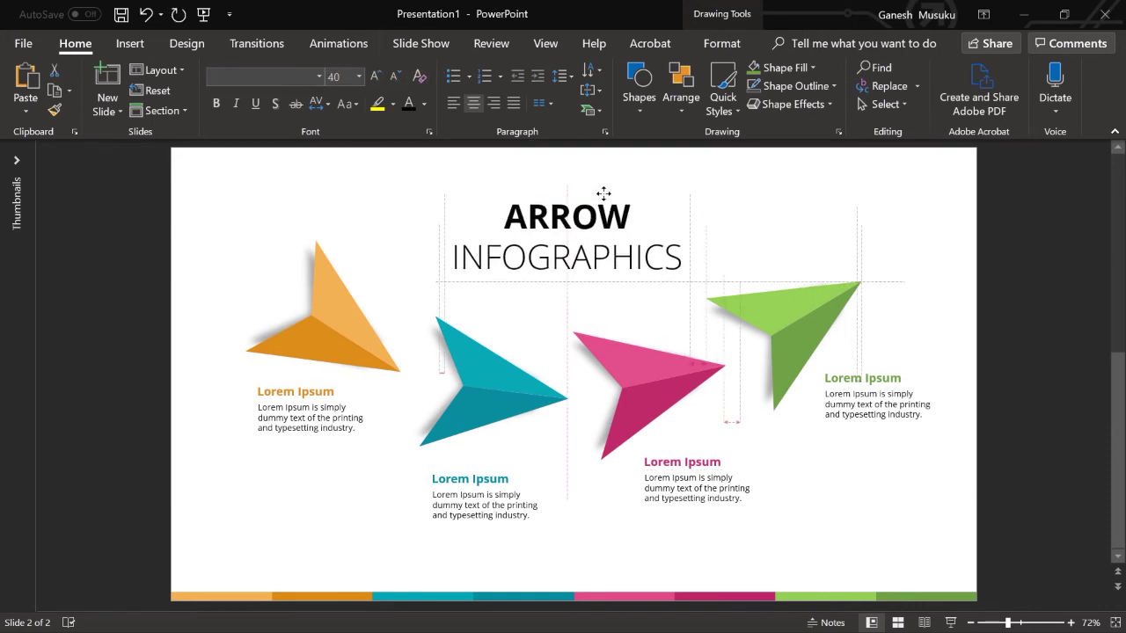
pyautogui.moveTo(606, 184); pyautogui.dragTo(604, 190)
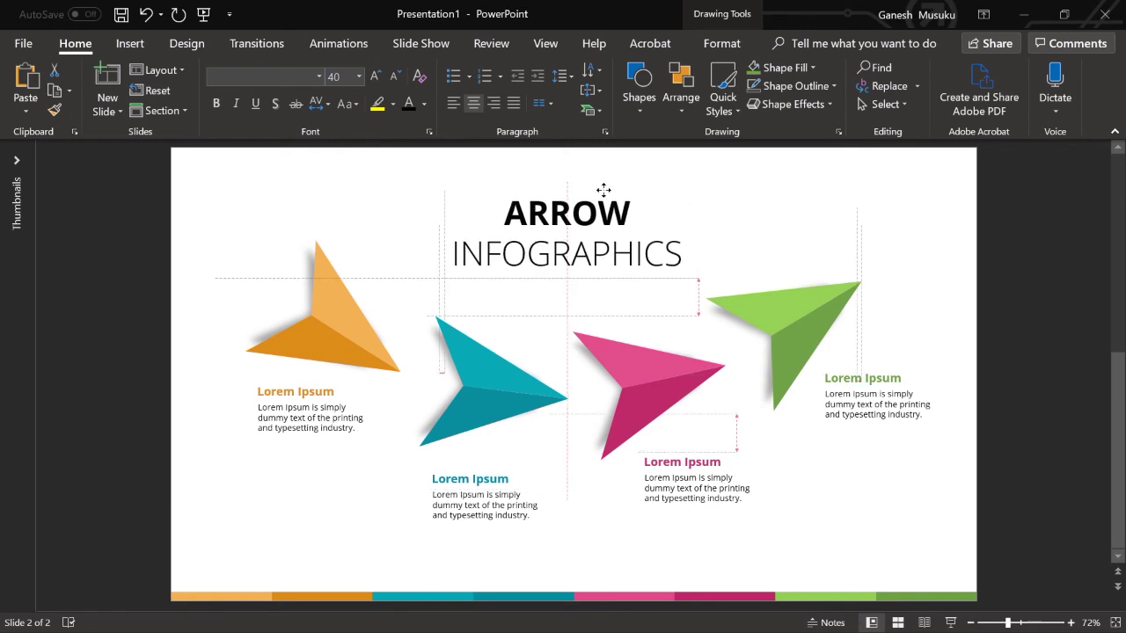
# Step: Align the title to the top of the slide and centre it horizontally
pyautogui.click(681, 88)
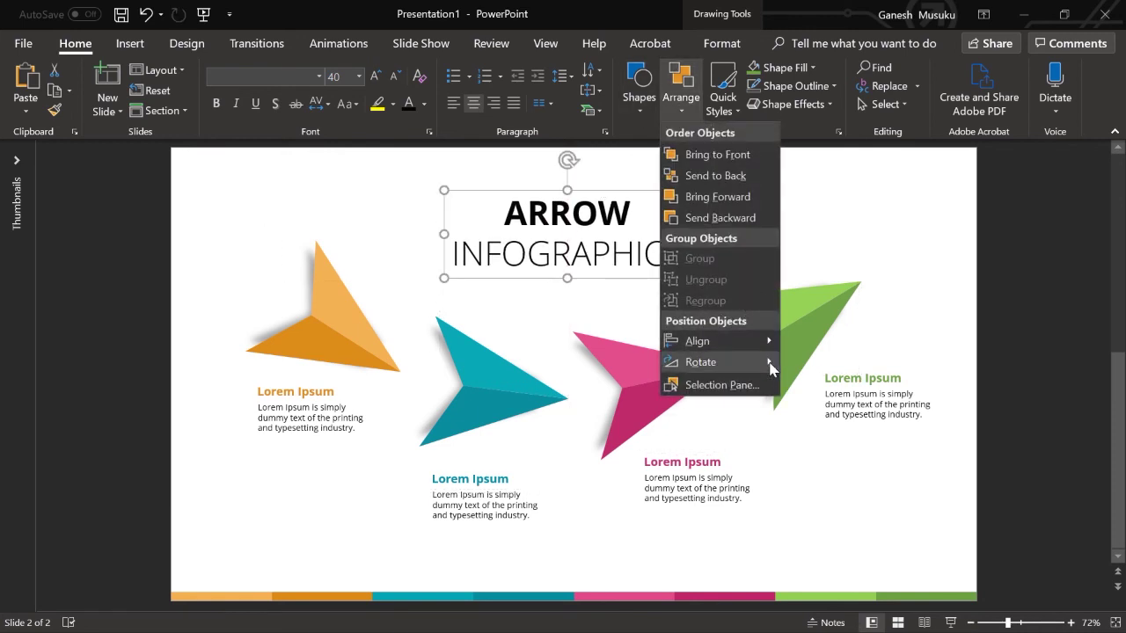
pyautogui.click(756, 342)
pyautogui.click(869, 410)
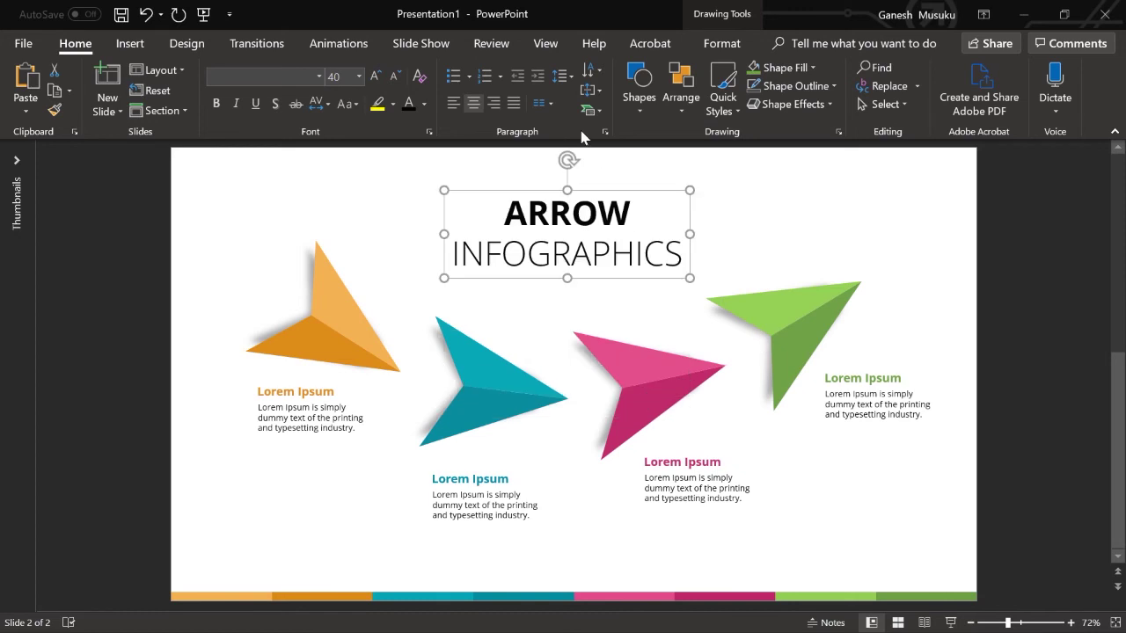
pyautogui.click(679, 102)
pyautogui.click(879, 361)
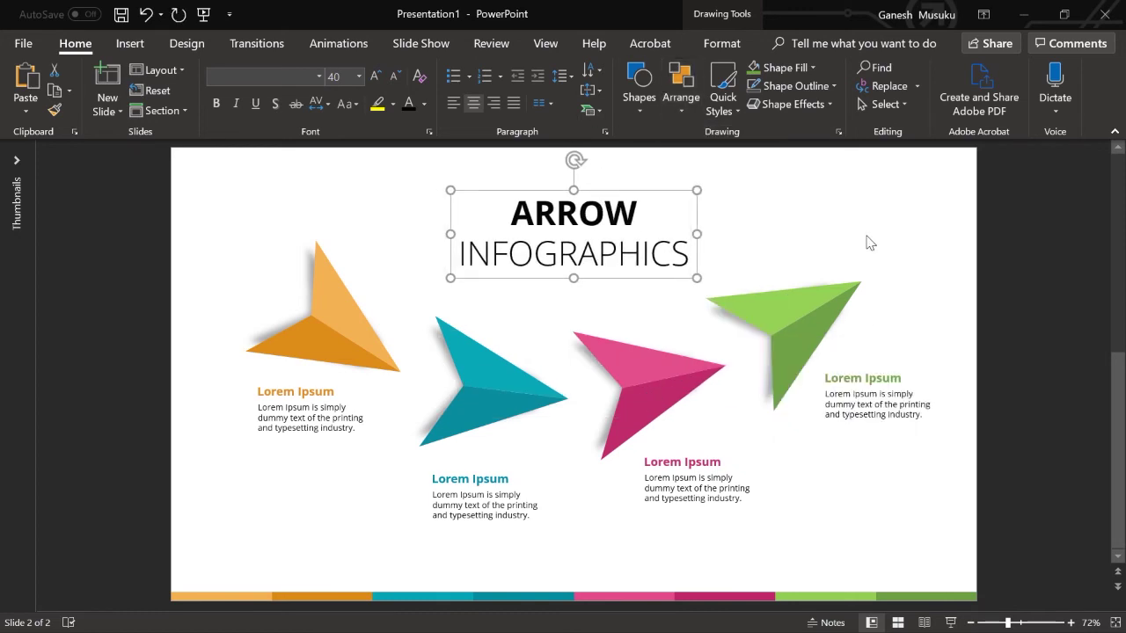
pyautogui.click(873, 230)
pyautogui.moveTo(612, 283); pyautogui.dragTo(614, 280)
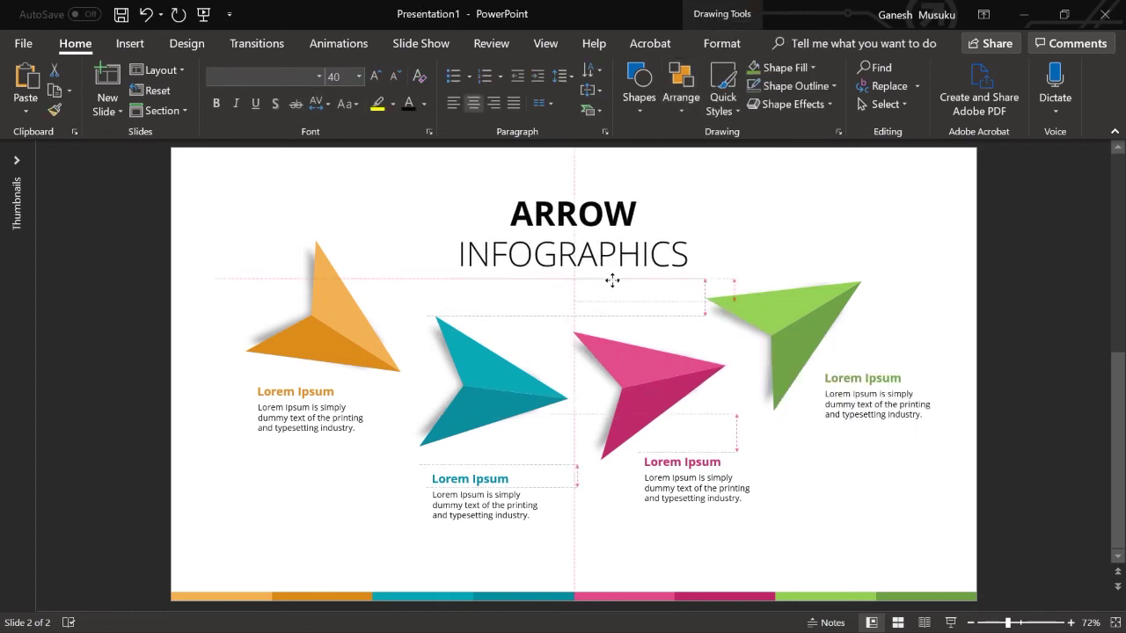
pyautogui.click(810, 241)
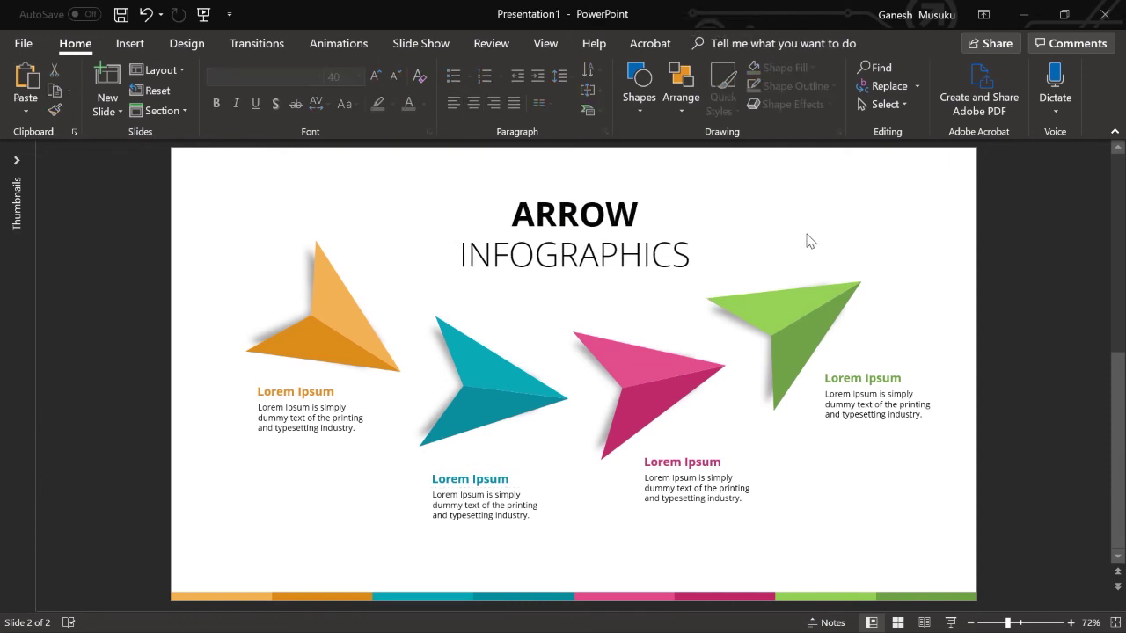
# Step: Group the orange, teal, pink and green arrows into a single object
pyautogui.click(328, 337)
pyautogui.keyDown('shift'); pyautogui.click(473, 388); pyautogui.keyUp('shift')
pyautogui.keyDown('shift'); pyautogui.click(651, 374); pyautogui.keyUp('shift')
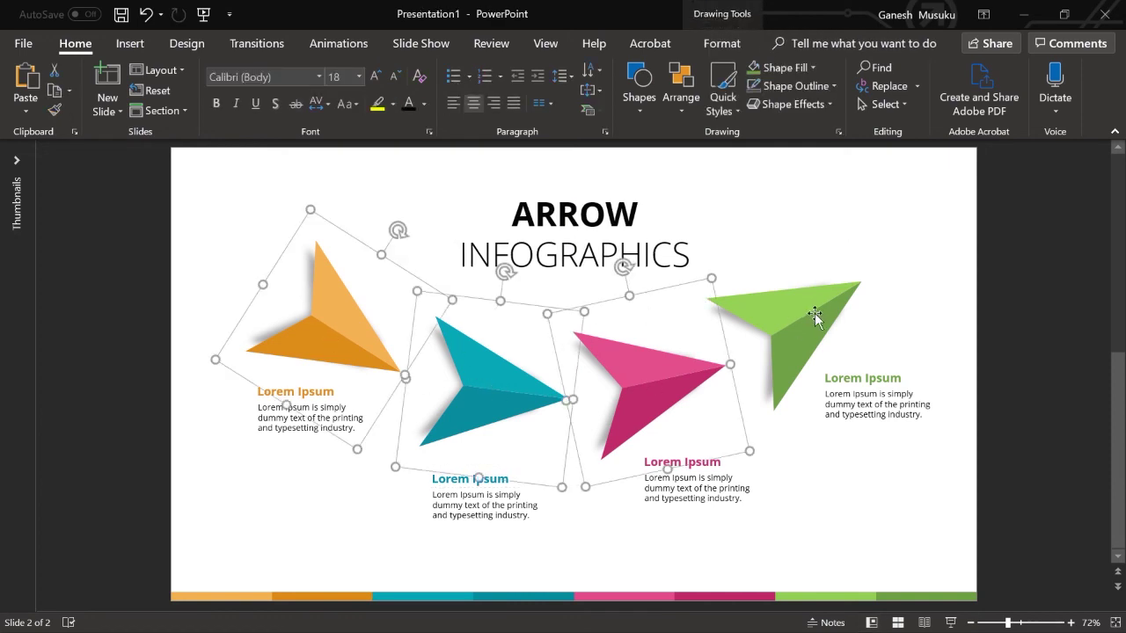
pyautogui.keyDown('shift'); pyautogui.click(817, 315); pyautogui.keyUp('shift')
pyautogui.hotkey('ctrl', 'g')
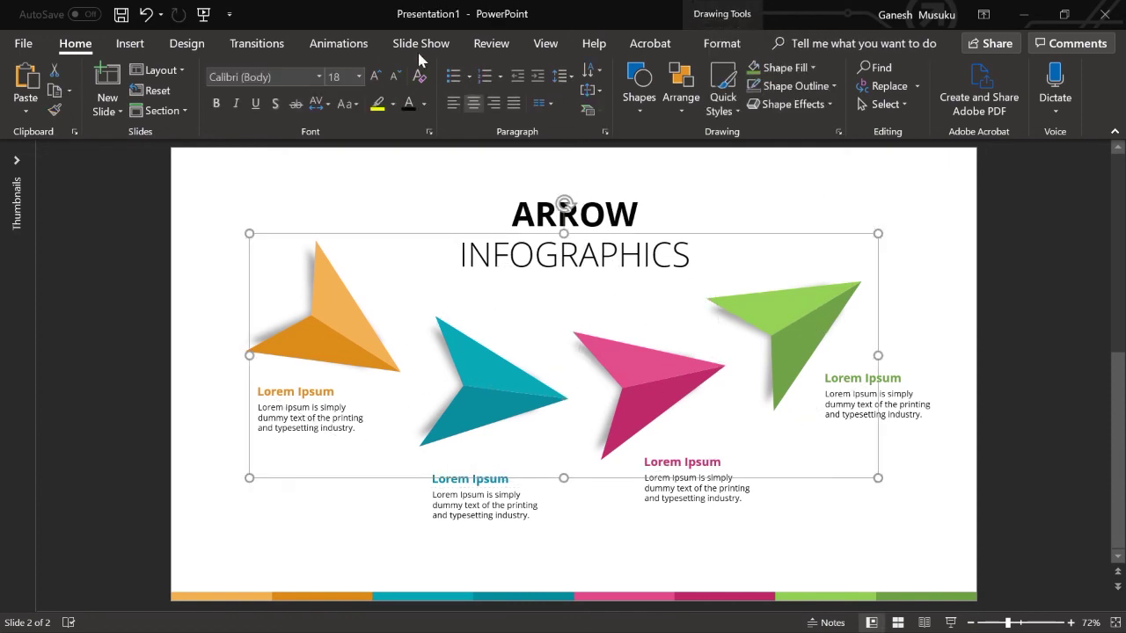
# Step: Give the arrow group a Wipe From Left animation that starts After Previous, lasting 01.25
pyautogui.click(338, 44)
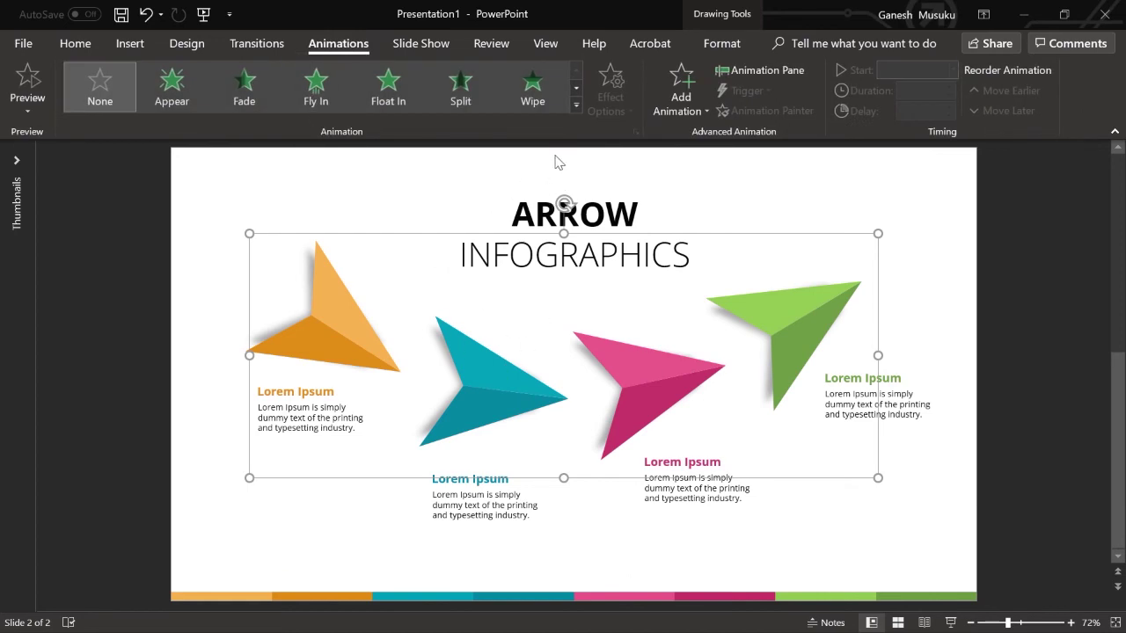
pyautogui.click(533, 88)
pyautogui.click(609, 93)
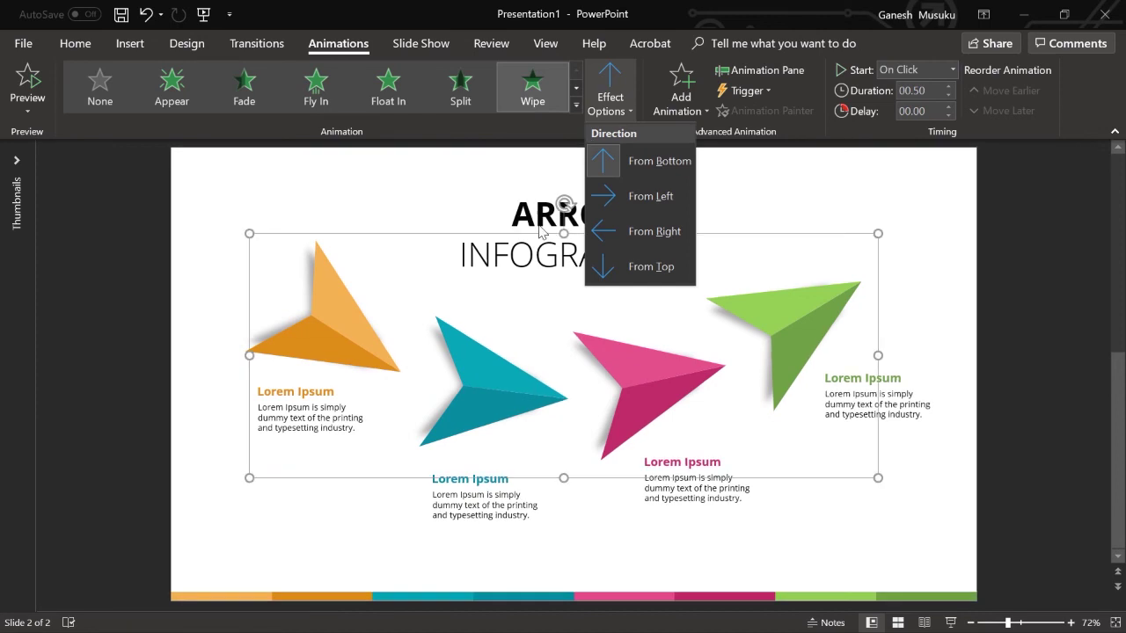
pyautogui.click(647, 196)
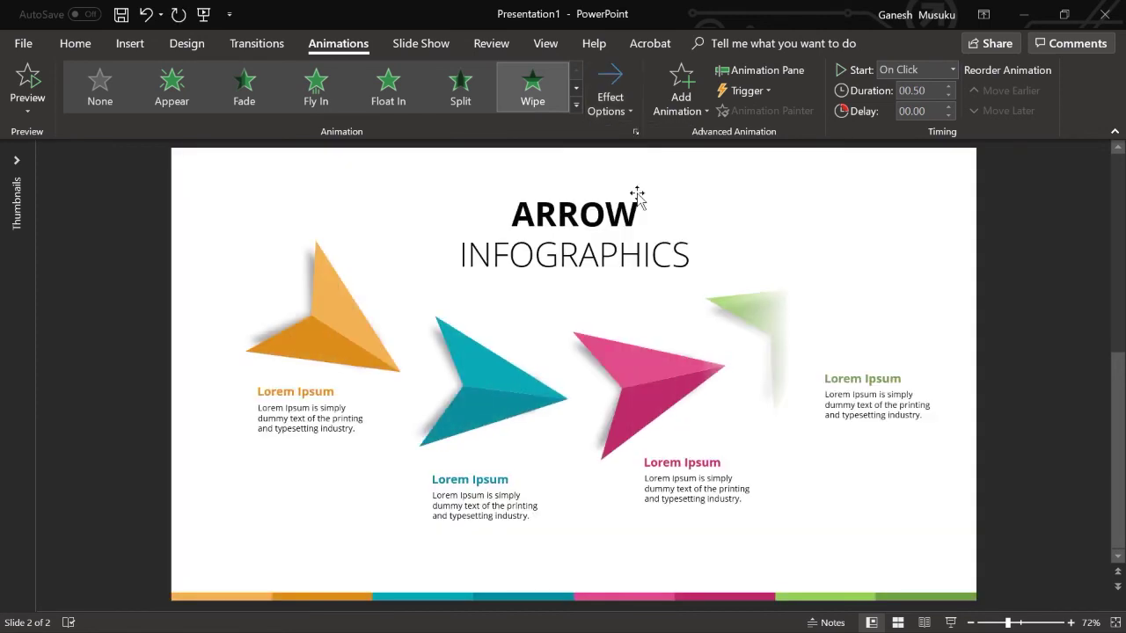
pyautogui.click(758, 72)
pyautogui.click(953, 69)
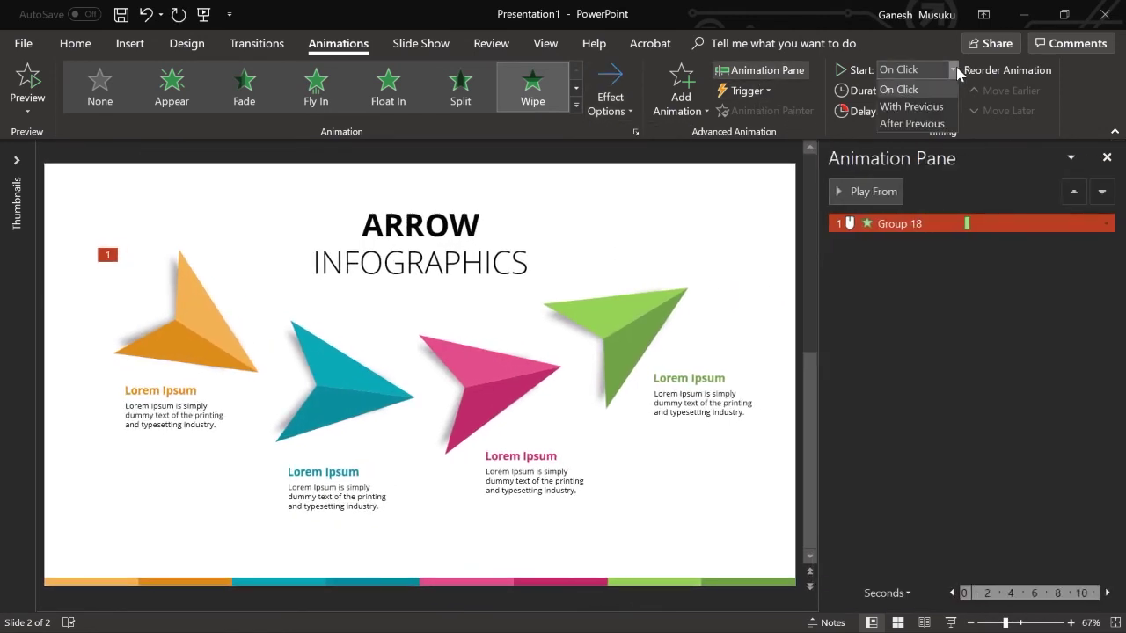
pyautogui.click(915, 123)
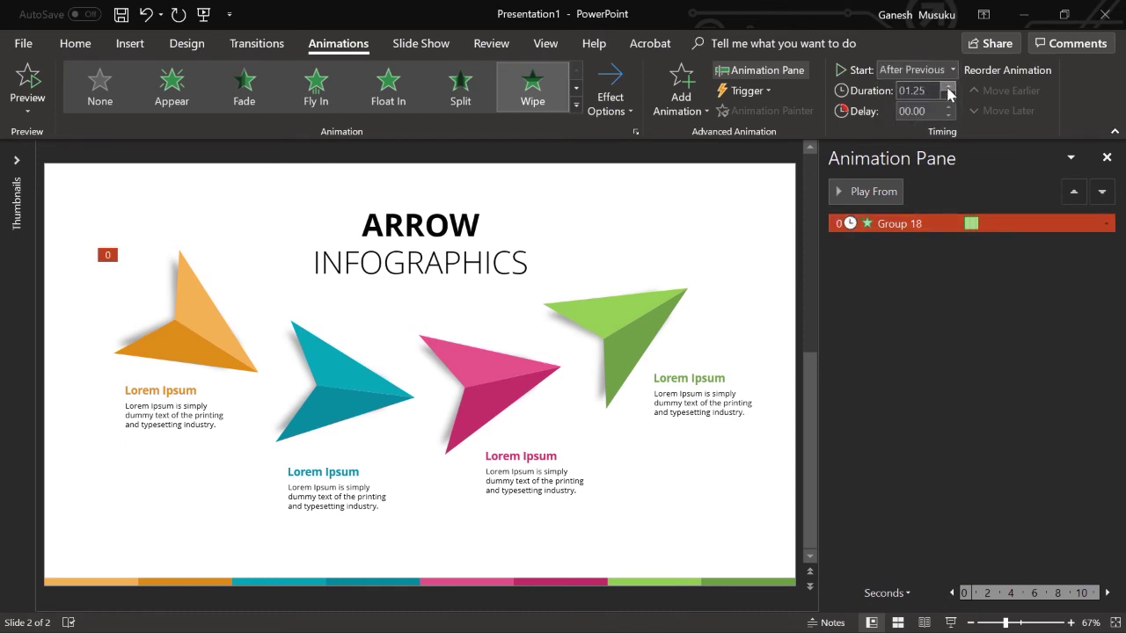
pyautogui.click(1108, 159)
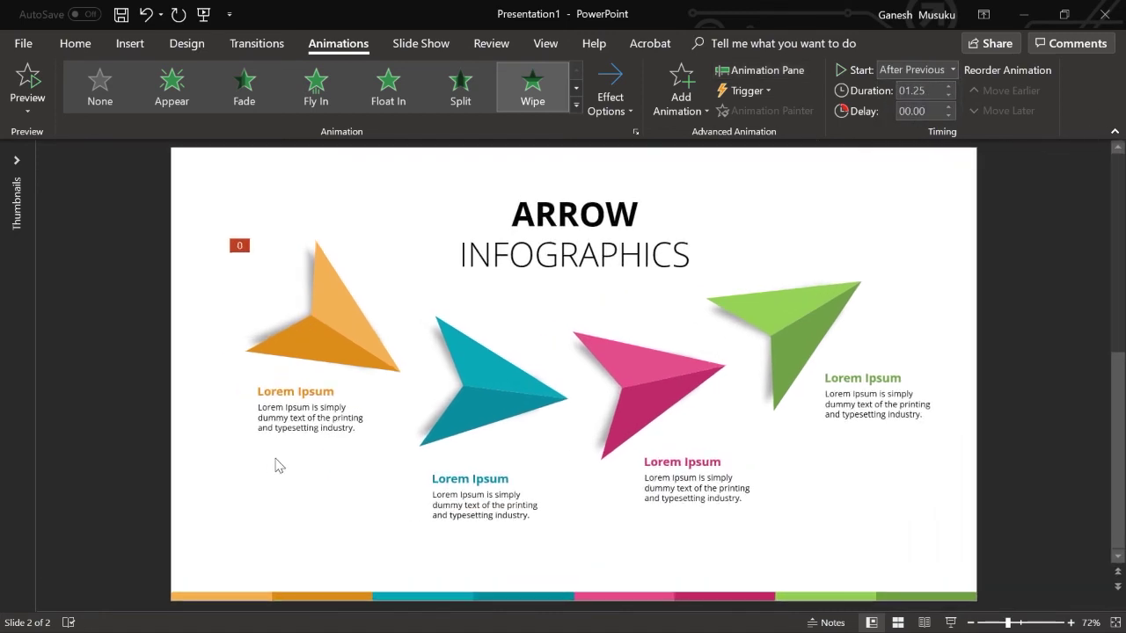
pyautogui.click(346, 420)
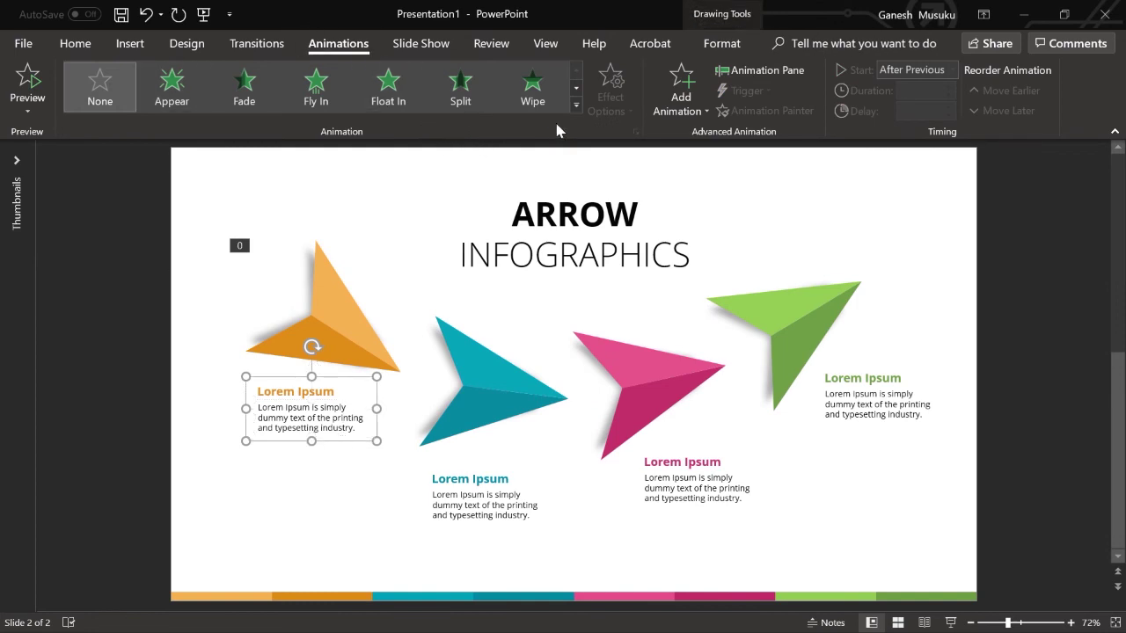
# Step: Apply a Float In animation with Float Down direction to the orange caption
pyautogui.click(380, 95)
pyautogui.click(616, 103)
pyautogui.click(669, 201)
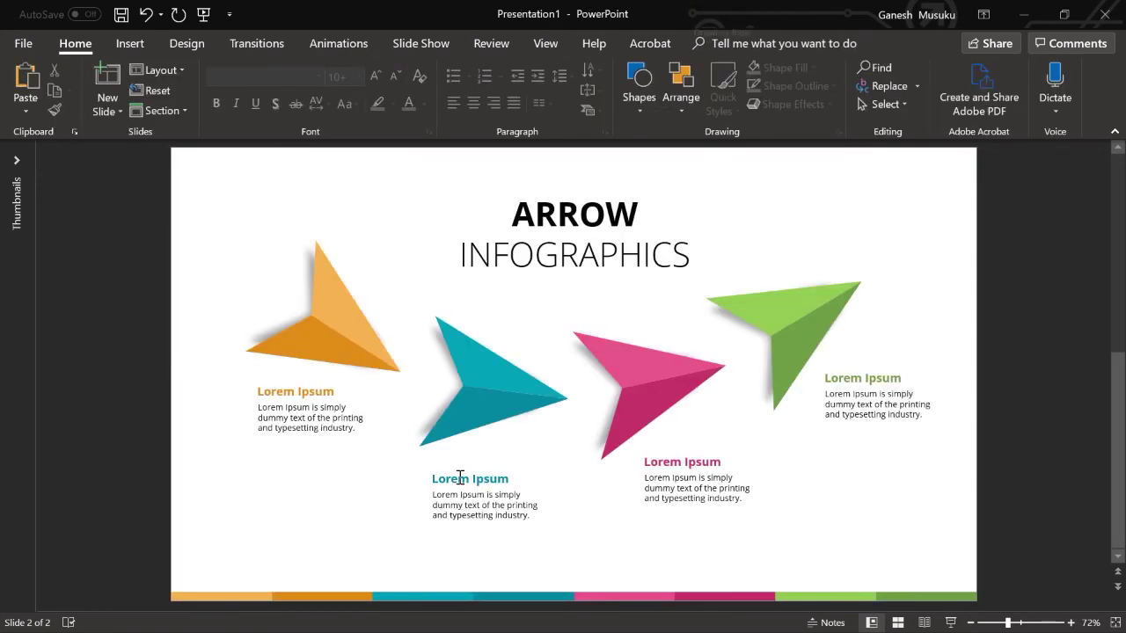
pyautogui.click(459, 477)
pyautogui.click(351, 423)
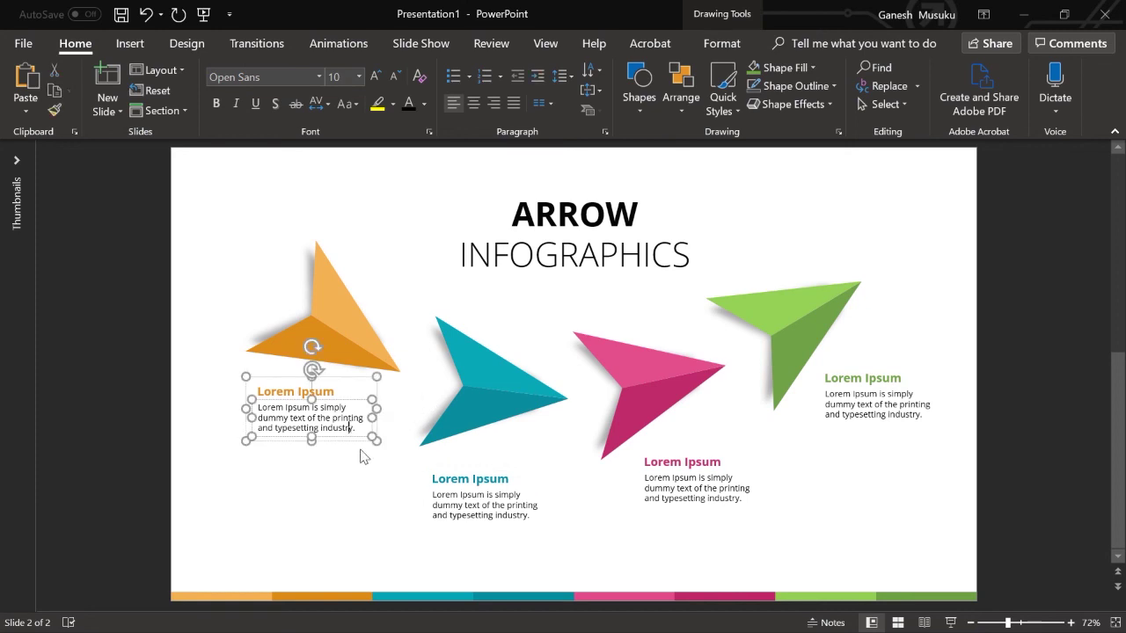
# Step: Copy the orange caption's float animation onto the teal, pink and green captions
pyautogui.click(338, 43)
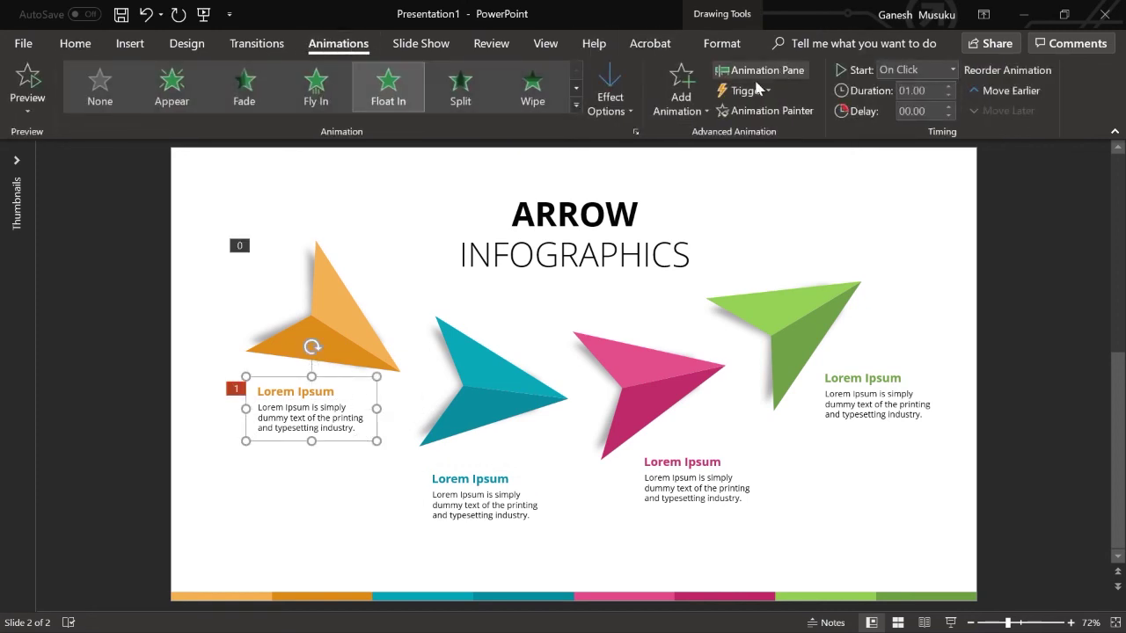
pyautogui.click(513, 495)
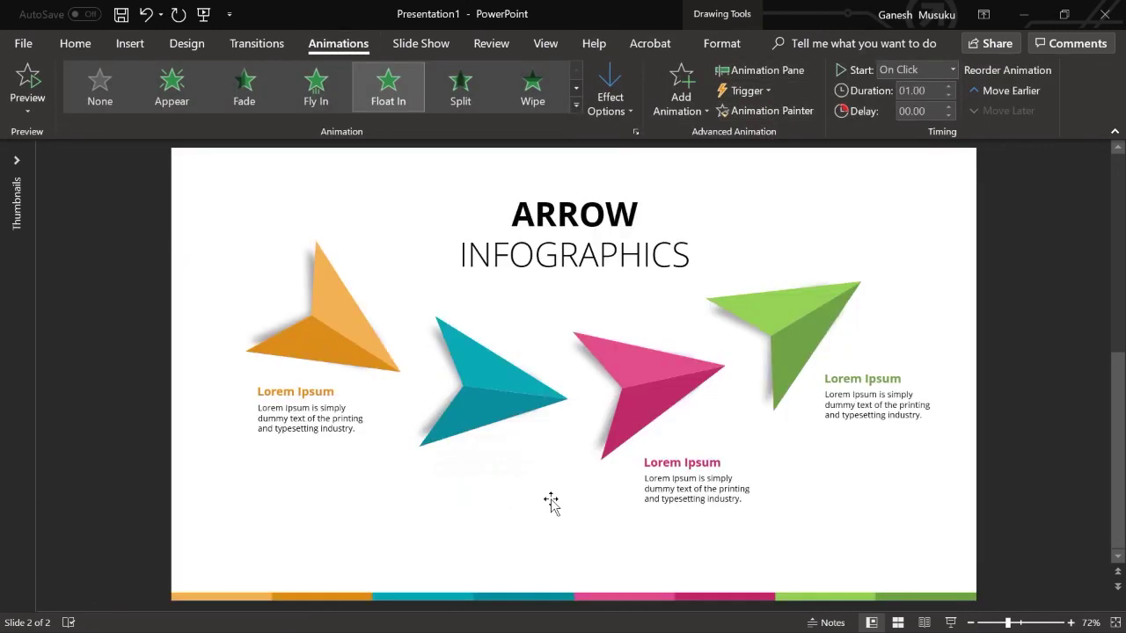
pyautogui.click(786, 112)
pyautogui.click(709, 503)
pyautogui.click(887, 420)
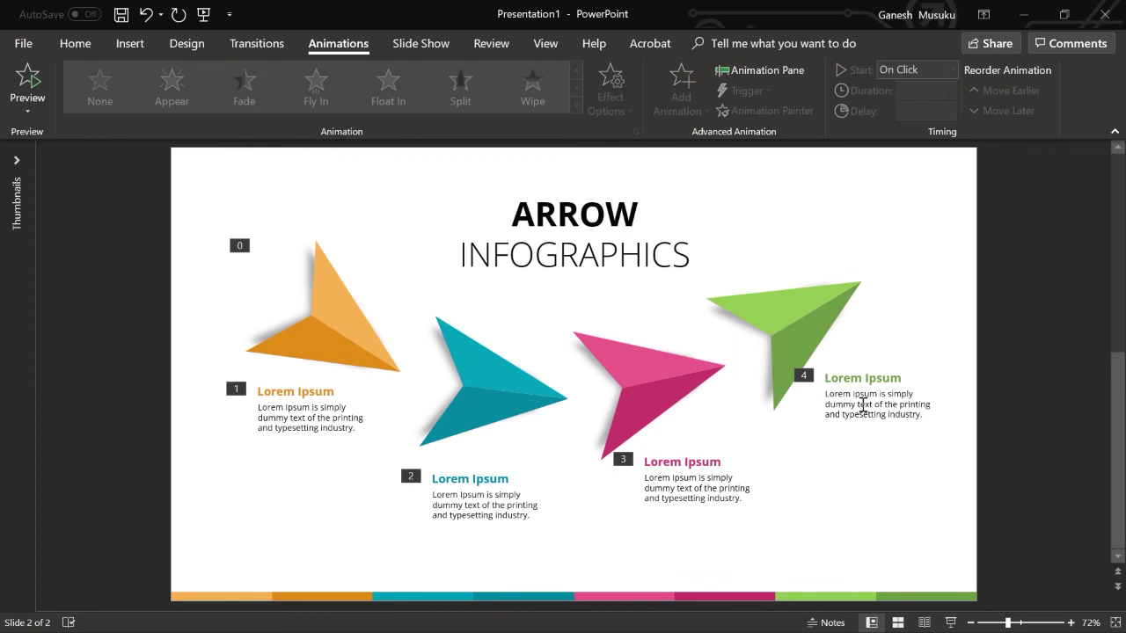
# Step: Select all four captions together and apply an Arrange option to them
pyautogui.keyDown('shift'); pyautogui.click(698, 479); pyautogui.keyUp('shift')
pyautogui.keyDown('shift'); pyautogui.click(486, 497); pyautogui.keyUp('shift')
pyautogui.keyDown('shift'); pyautogui.click(308, 418); pyautogui.keyUp('shift')
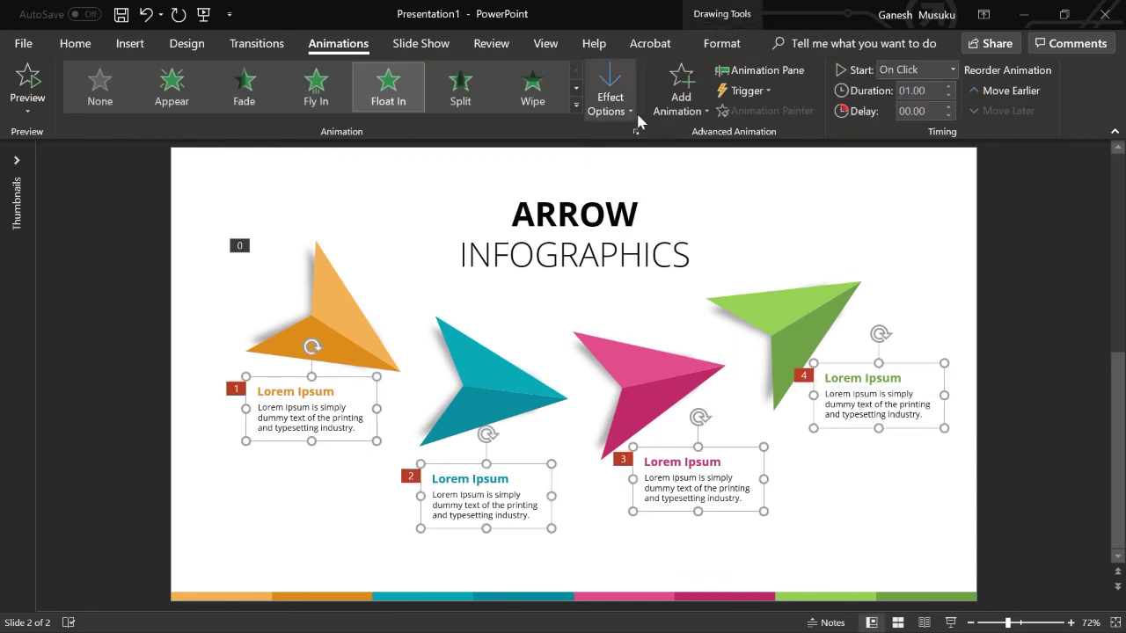
pyautogui.click(75, 43)
pyautogui.click(681, 97)
pyautogui.click(711, 153)
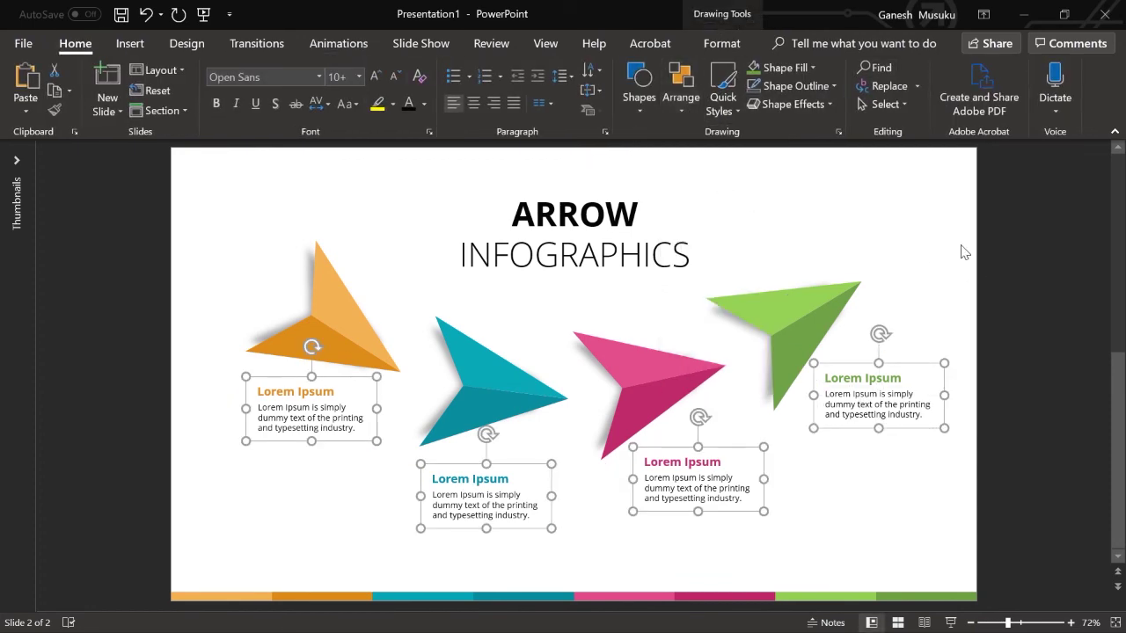
pyautogui.click(939, 238)
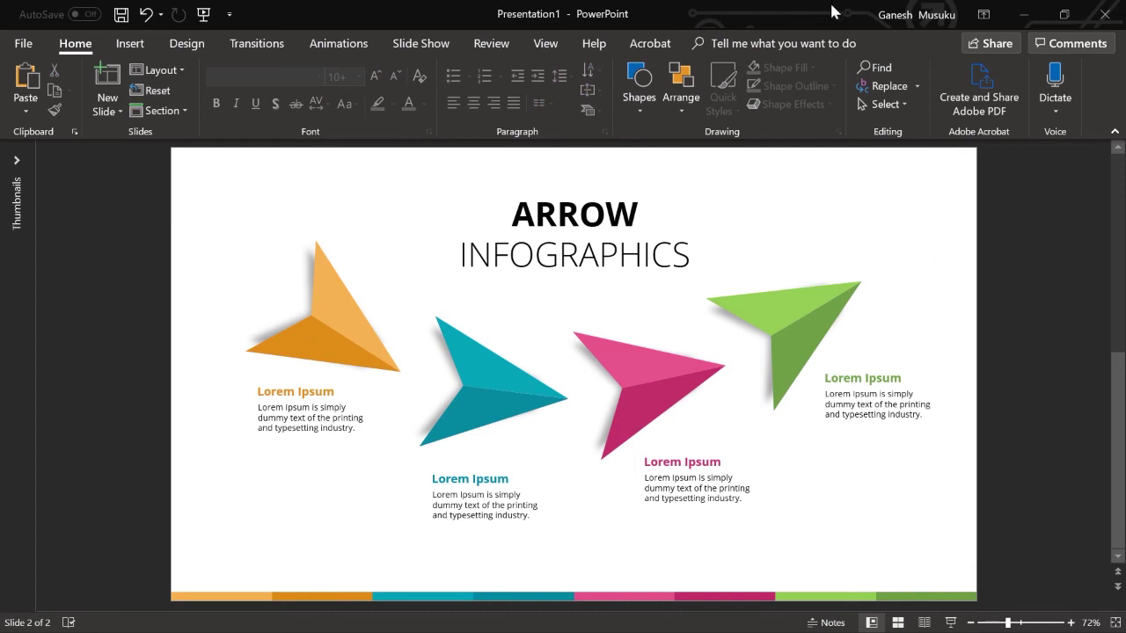
# Step: Set all four caption animations to start After Previous, then play the slide show
pyautogui.click(337, 43)
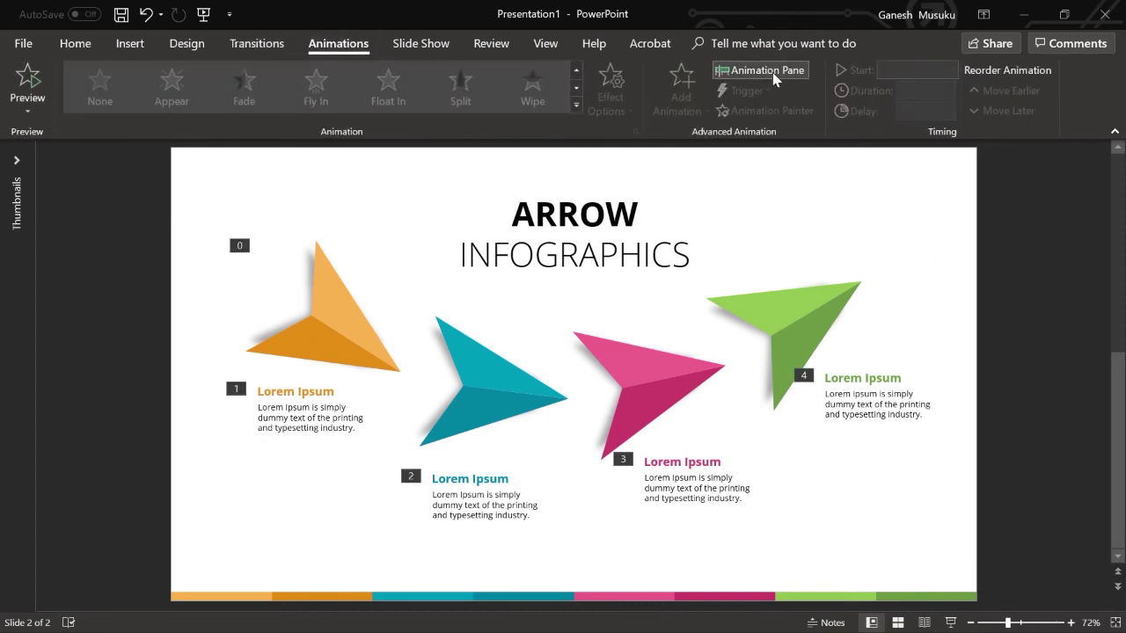
pyautogui.click(761, 70)
pyautogui.click(898, 247)
pyautogui.keyDown('shift'); pyautogui.click(899, 297); pyautogui.keyUp('shift')
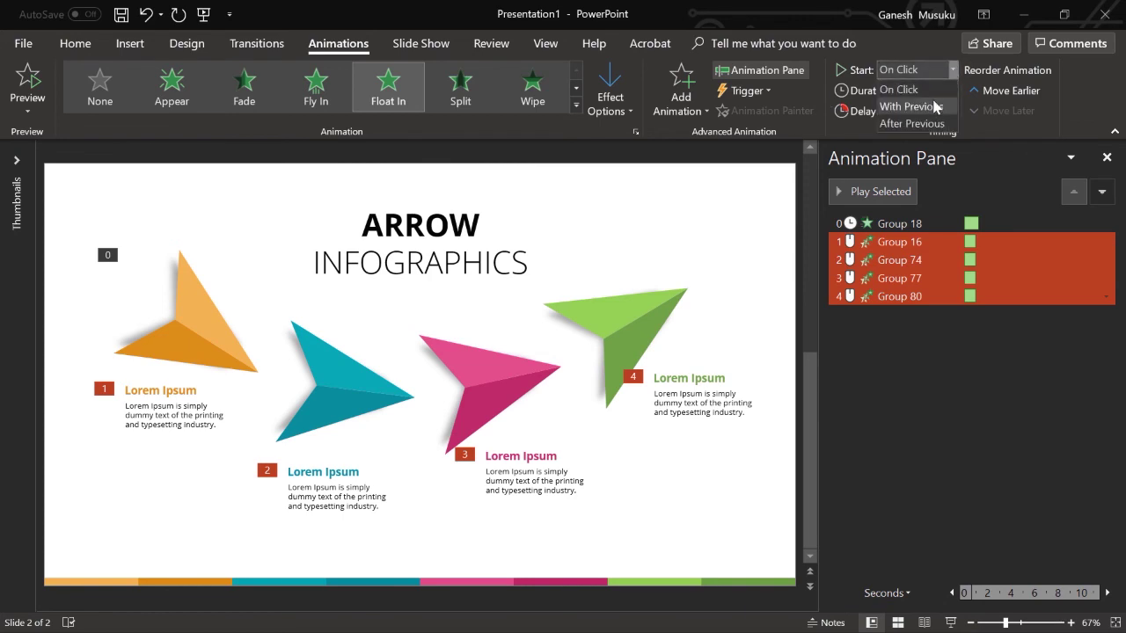
pyautogui.click(911, 123)
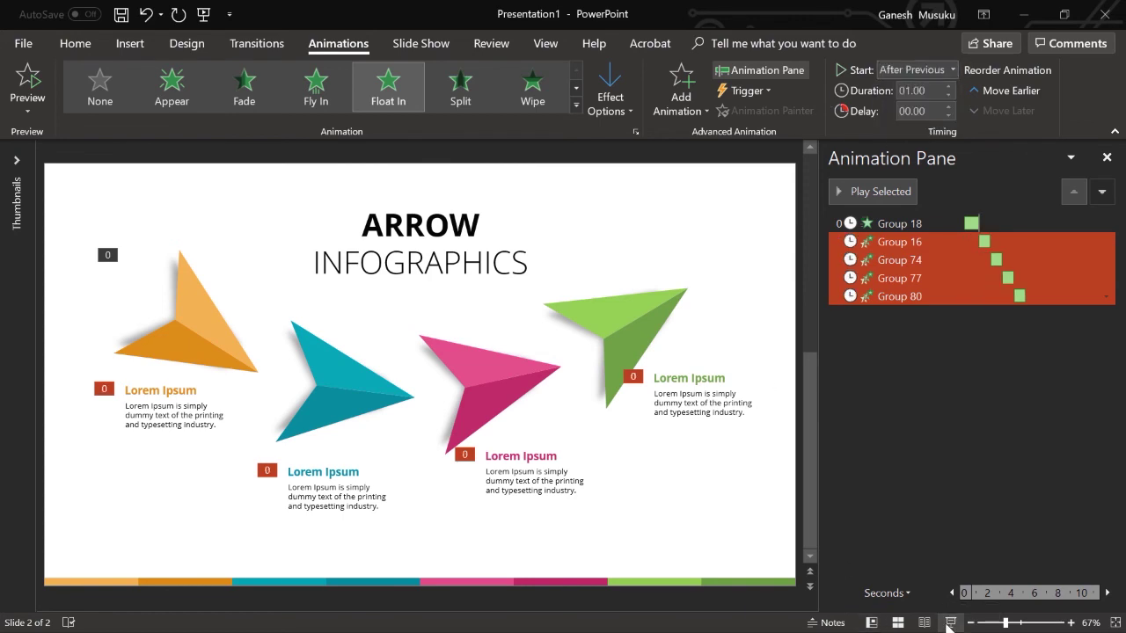
pyautogui.click(950, 622)
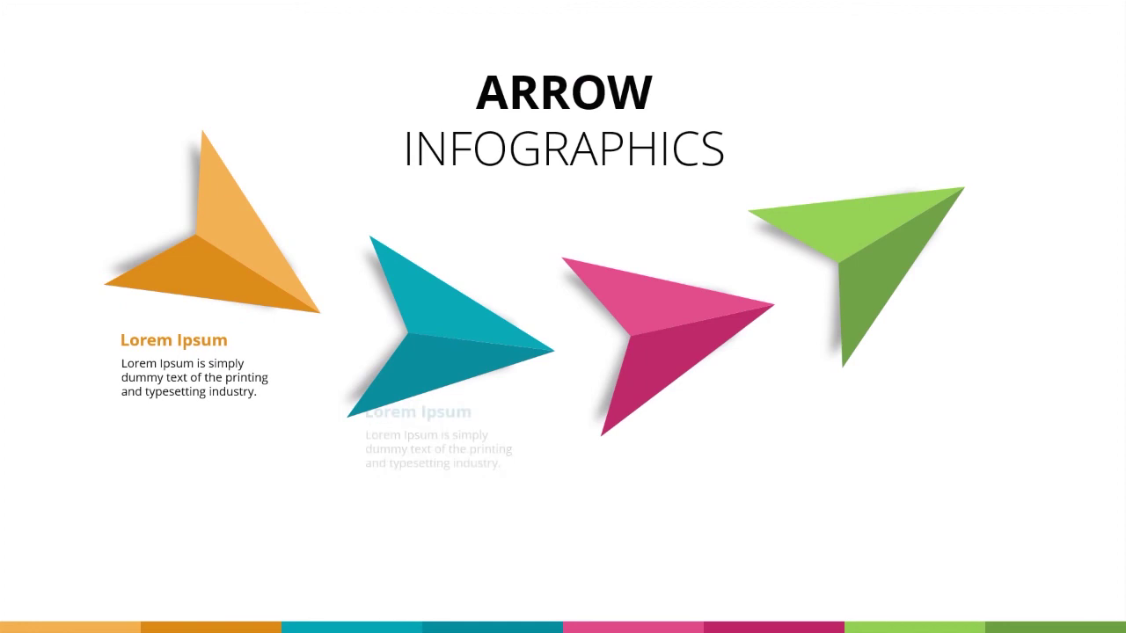